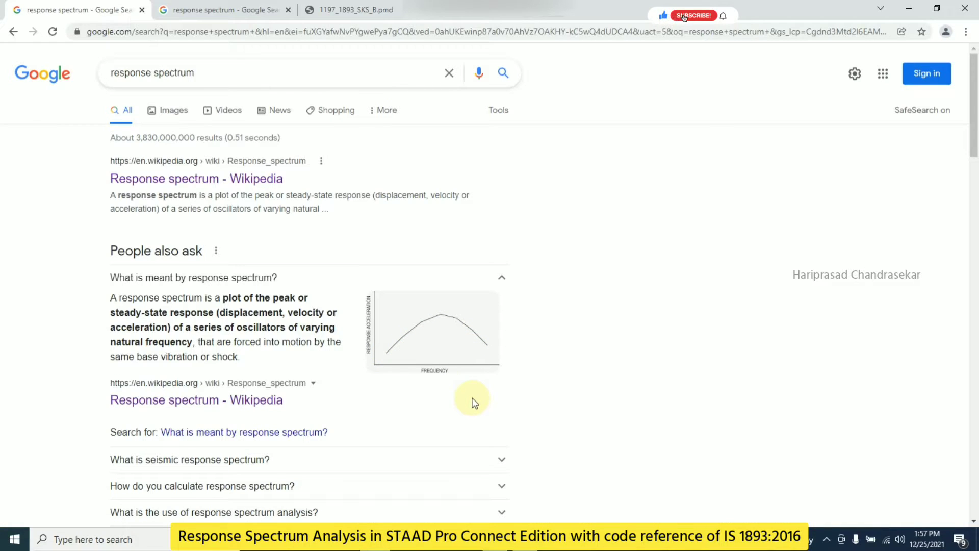
View the design acceleration coefficient spectra figures in the IS 1893 Part 1 2016 PDF
{"action": "left_click", "coordinate": [351, 9]}
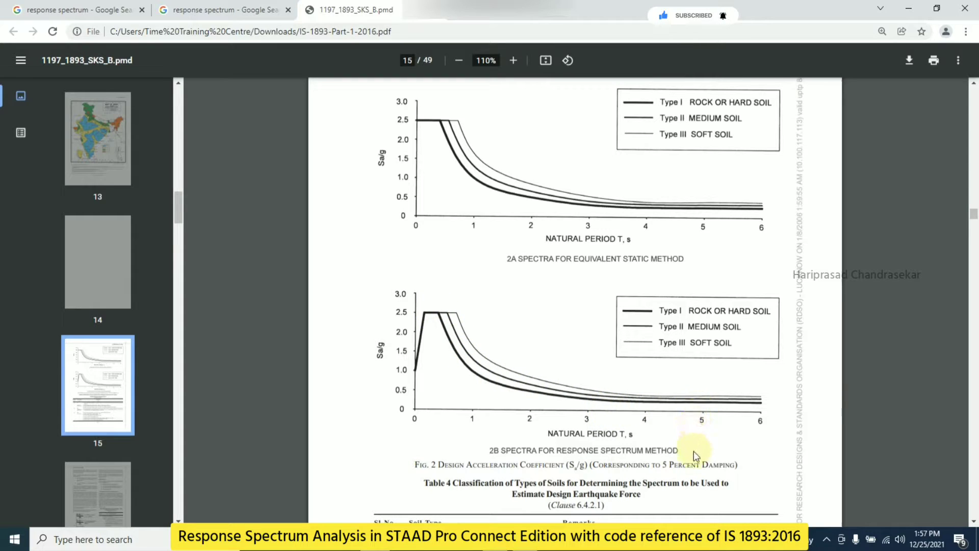
Switch to Paint and sketch a vertical column standing on a hatched fixed base
{"action": "key", "text": "alt+Tab"}
{"action": "mouse_move", "coordinate": [274, 149]}
{"action": "left_mouse_down"}
{"action": "mouse_move", "coordinate": [274, 283]}
{"action": "mouse_move", "coordinate": [294, 286]}
{"action": "mouse_move", "coordinate": [258, 290]}
{"action": "mouse_move", "coordinate": [284, 296]}
{"action": "left_mouse_up"}
{"action": "left_click", "coordinate": [331, 251]}
{"action": "key", "text": "ctrl+z"}
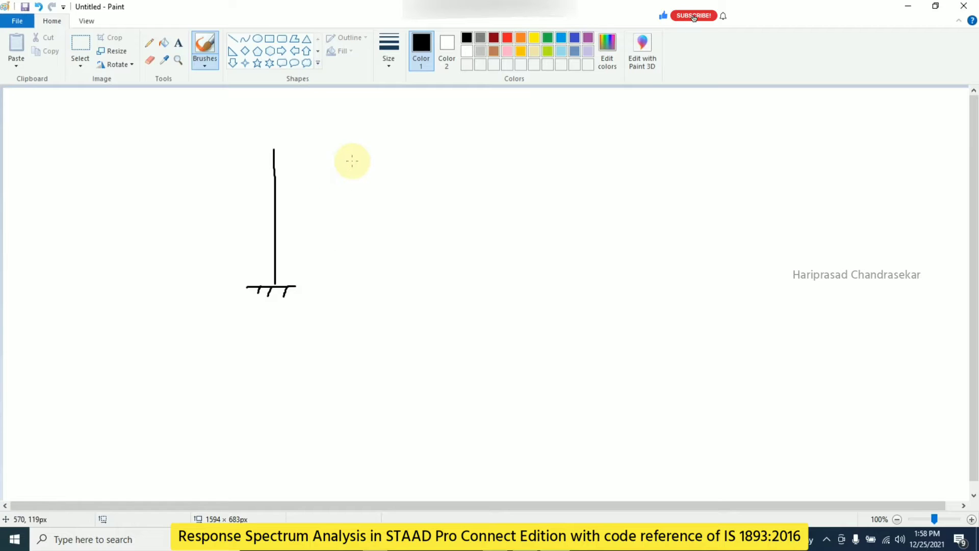
Sketch a second fixed-base column with its deflected shape and displacement D, and label the first column N
{"action": "left_click_drag", "start_coordinate": [335, 282], "coordinate": [379, 283]}
{"action": "mouse_move", "coordinate": [350, 138]}
{"action": "left_mouse_down"}
{"action": "mouse_move", "coordinate": [355, 282]}
{"action": "mouse_move", "coordinate": [334, 289]}
{"action": "mouse_move", "coordinate": [352, 292]}
{"action": "mouse_move", "coordinate": [360, 292]}
{"action": "mouse_move", "coordinate": [360, 247]}
{"action": "mouse_move", "coordinate": [397, 142]}
{"action": "left_mouse_up"}
{"action": "mouse_move", "coordinate": [346, 115]}
{"action": "left_mouse_down"}
{"action": "mouse_move", "coordinate": [393, 121]}
{"action": "mouse_move", "coordinate": [393, 107]}
{"action": "mouse_move", "coordinate": [392, 132]}
{"action": "left_mouse_up"}
{"action": "left_click_drag", "start_coordinate": [371, 92], "coordinate": [364, 108]}
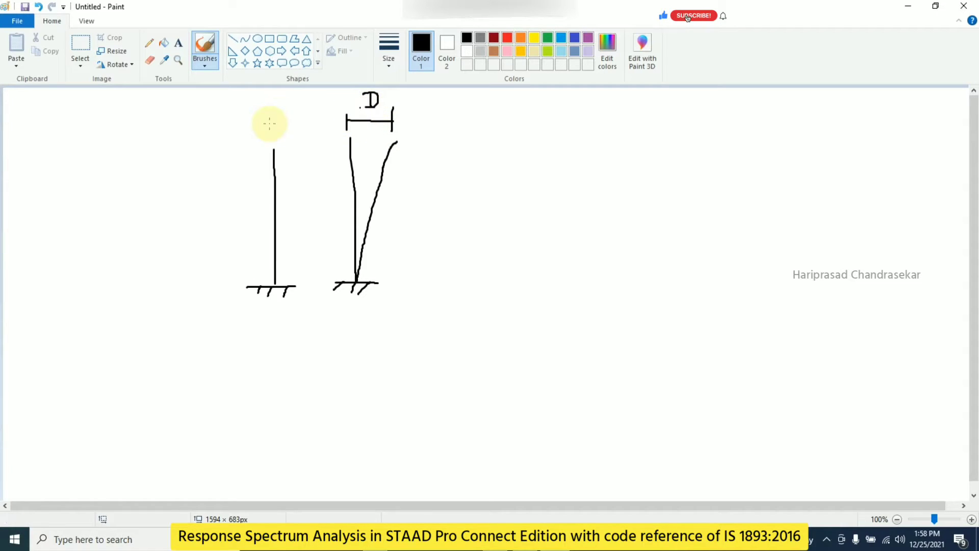
{"action": "mouse_move", "coordinate": [262, 123]}
{"action": "left_mouse_down"}
{"action": "mouse_move", "coordinate": [263, 109]}
{"action": "mouse_move", "coordinate": [275, 120]}
{"action": "mouse_move", "coordinate": [277, 106]}
{"action": "left_mouse_up"}
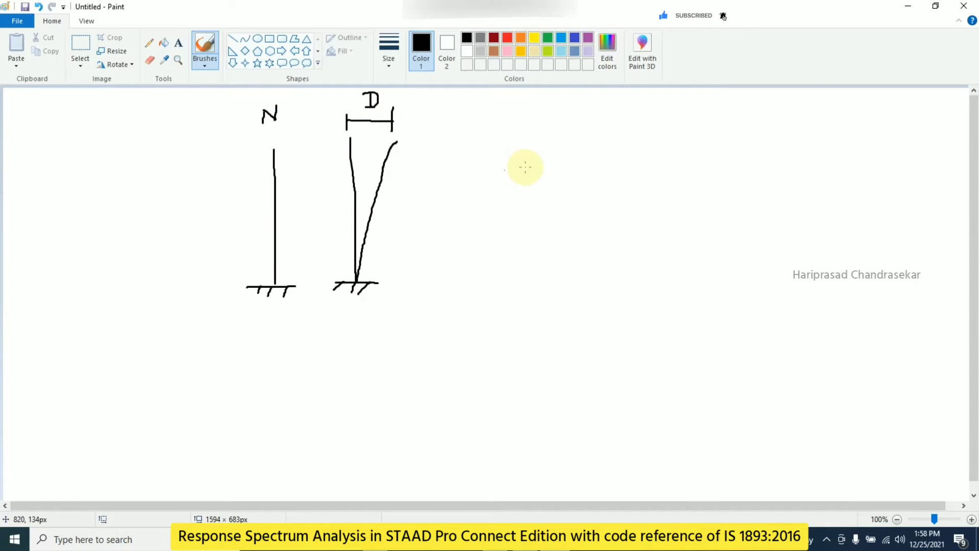
{"action": "left_click", "coordinate": [406, 148]}
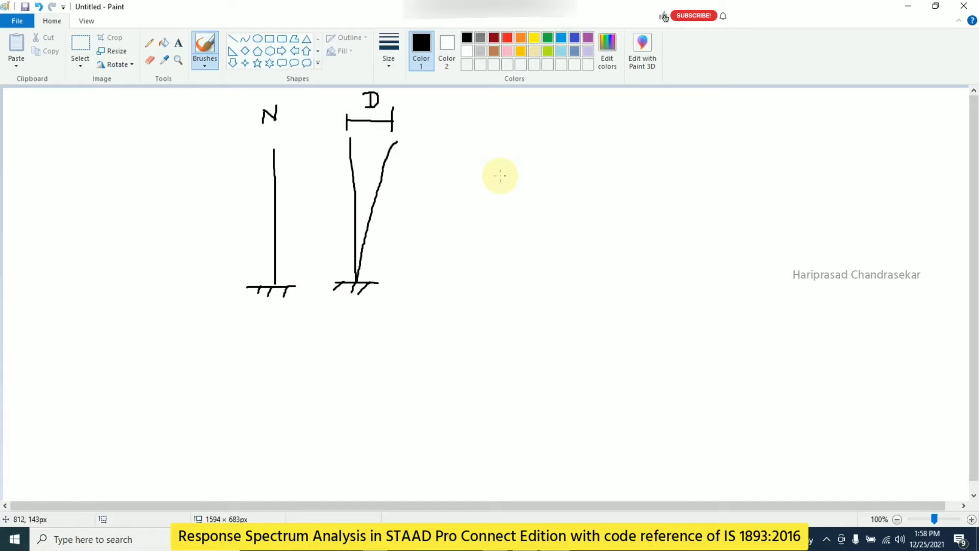
Write the relations D/T = V and V/T = A beside the column sketches
{"action": "left_click_drag", "start_coordinate": [504, 142], "coordinate": [506, 177]}
{"action": "mouse_move", "coordinate": [498, 145]}
{"action": "left_mouse_down"}
{"action": "mouse_move", "coordinate": [495, 179]}
{"action": "mouse_move", "coordinate": [523, 184]}
{"action": "mouse_move", "coordinate": [512, 216]}
{"action": "mouse_move", "coordinate": [508, 200]}
{"action": "mouse_move", "coordinate": [569, 168]}
{"action": "mouse_move", "coordinate": [569, 177]}
{"action": "mouse_move", "coordinate": [590, 175]}
{"action": "left_mouse_up"}
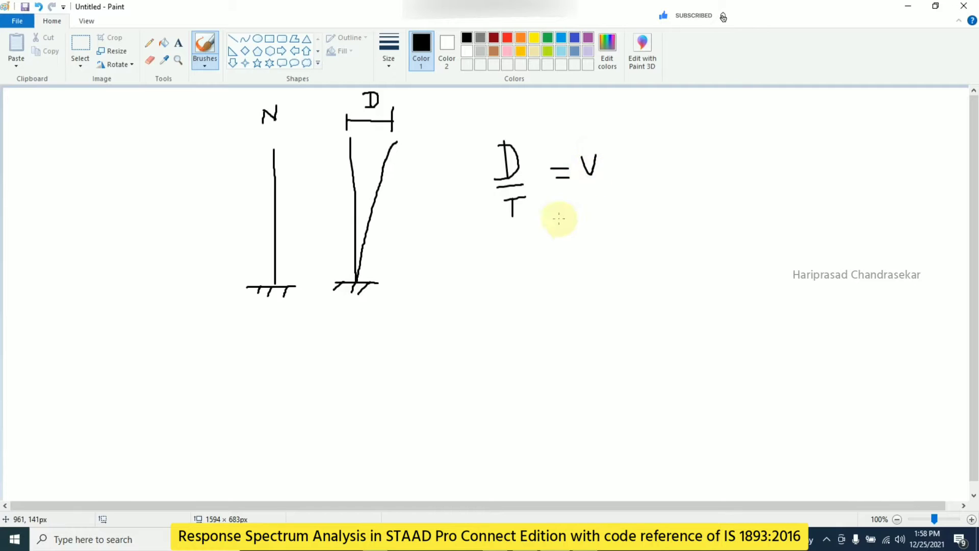
{"action": "mouse_move", "coordinate": [499, 250]}
{"action": "left_mouse_down"}
{"action": "mouse_move", "coordinate": [518, 264]}
{"action": "mouse_move", "coordinate": [521, 249]}
{"action": "mouse_move", "coordinate": [515, 266]}
{"action": "mouse_move", "coordinate": [532, 273]}
{"action": "mouse_move", "coordinate": [511, 278]}
{"action": "left_mouse_up"}
{"action": "mouse_move", "coordinate": [528, 286]}
{"action": "left_mouse_down"}
{"action": "mouse_move", "coordinate": [530, 302]}
{"action": "mouse_move", "coordinate": [541, 278]}
{"action": "left_mouse_up"}
{"action": "mouse_move", "coordinate": [567, 241]}
{"action": "left_mouse_down"}
{"action": "mouse_move", "coordinate": [597, 256]}
{"action": "mouse_move", "coordinate": [615, 252]}
{"action": "mouse_move", "coordinate": [597, 245]}
{"action": "left_mouse_up"}
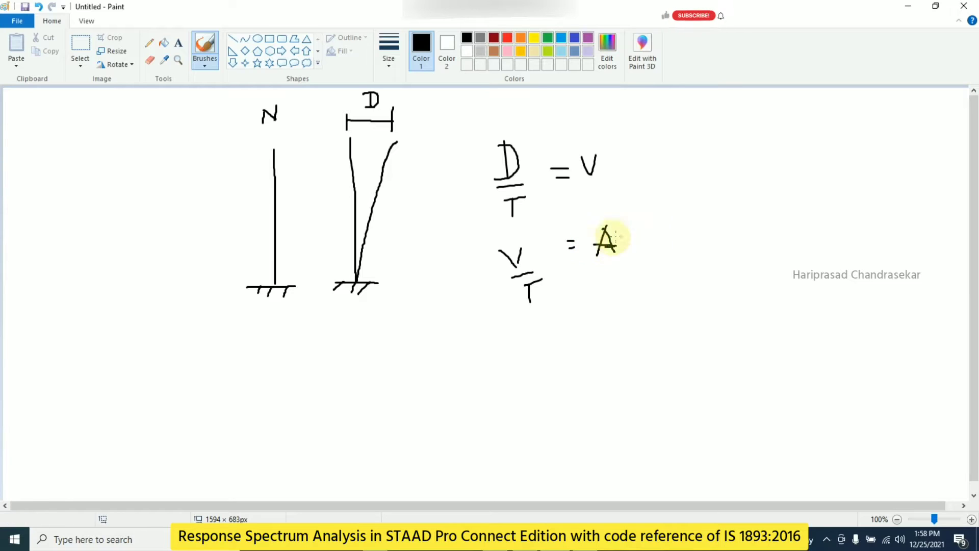
Sketch a graph with vertical axis A and horizontal axis T, and draw two response curves on it
{"action": "mouse_move", "coordinate": [691, 177]}
{"action": "left_mouse_down"}
{"action": "mouse_move", "coordinate": [694, 321]}
{"action": "mouse_move", "coordinate": [893, 323]}
{"action": "left_mouse_up"}
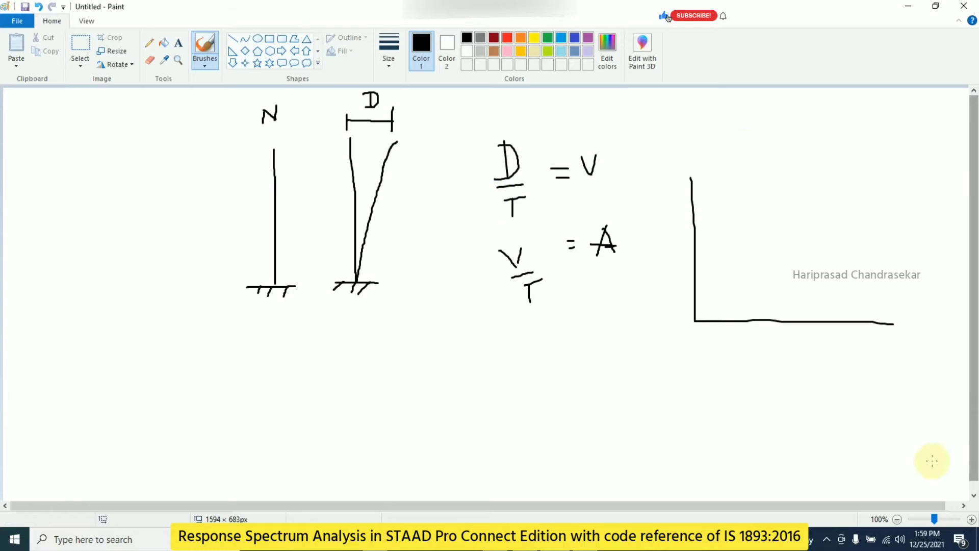
{"action": "mouse_move", "coordinate": [849, 344]}
{"action": "left_mouse_down"}
{"action": "mouse_move", "coordinate": [851, 362]}
{"action": "mouse_move", "coordinate": [858, 341]}
{"action": "left_mouse_up"}
{"action": "mouse_move", "coordinate": [649, 208]}
{"action": "left_mouse_down"}
{"action": "mouse_move", "coordinate": [653, 190]}
{"action": "mouse_move", "coordinate": [671, 208]}
{"action": "mouse_move", "coordinate": [652, 200]}
{"action": "left_mouse_up"}
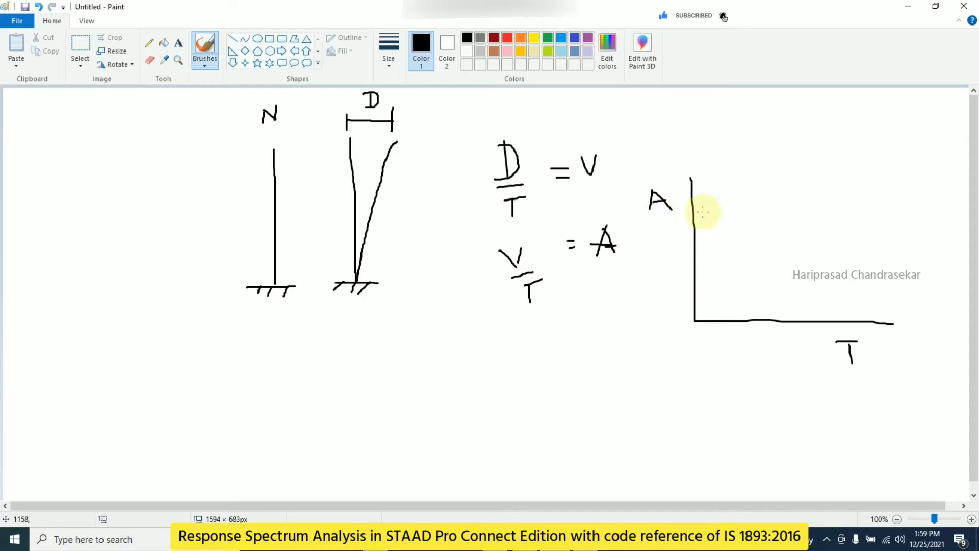
{"action": "mouse_move", "coordinate": [708, 259]}
{"action": "left_mouse_down"}
{"action": "mouse_move", "coordinate": [739, 215]}
{"action": "mouse_move", "coordinate": [758, 231]}
{"action": "mouse_move", "coordinate": [823, 230]}
{"action": "mouse_move", "coordinate": [842, 247]}
{"action": "mouse_move", "coordinate": [872, 228]}
{"action": "mouse_move", "coordinate": [896, 246]}
{"action": "left_mouse_up"}
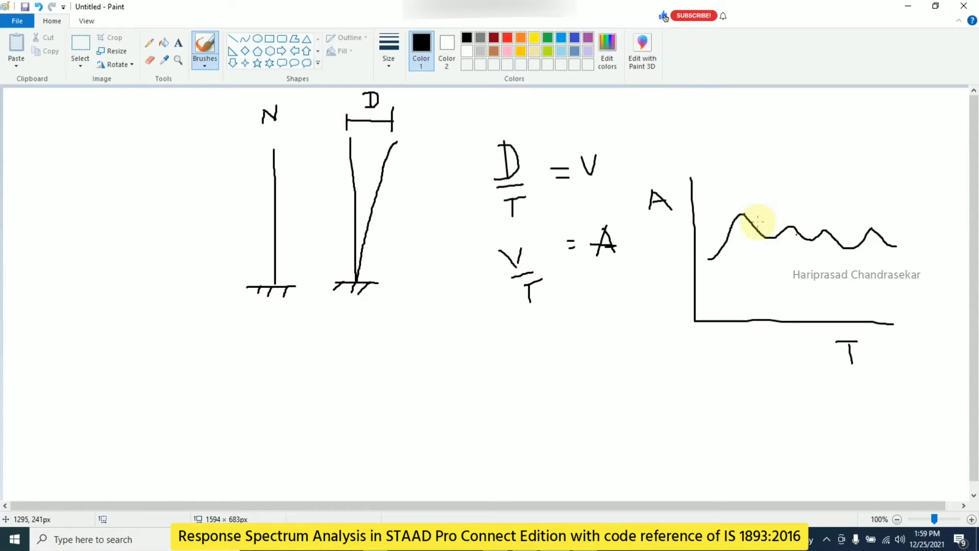
{"action": "left_click", "coordinate": [732, 293]}
{"action": "mouse_move", "coordinate": [732, 292]}
{"action": "left_mouse_down"}
{"action": "mouse_move", "coordinate": [817, 192]}
{"action": "mouse_move", "coordinate": [846, 203]}
{"action": "mouse_move", "coordinate": [899, 276]}
{"action": "left_mouse_up"}
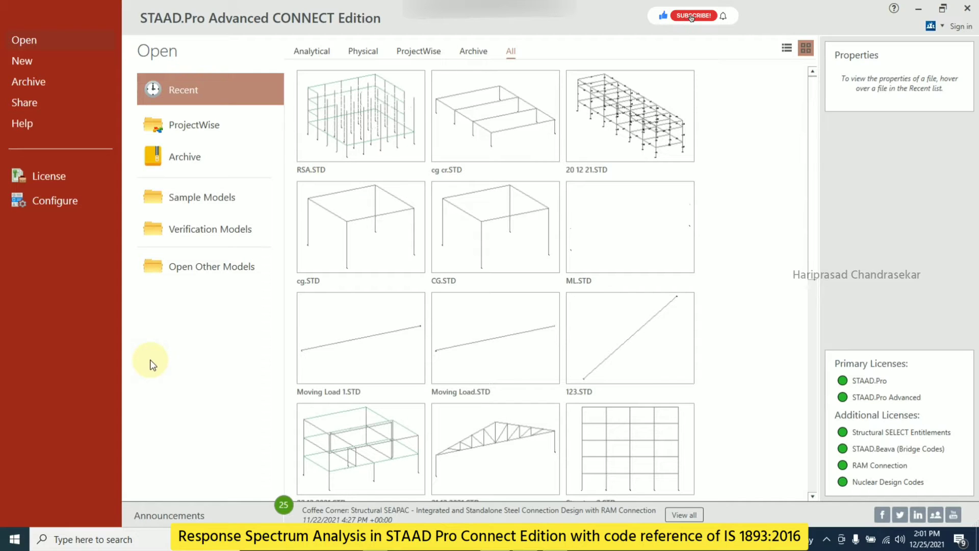
In STAAD.Pro, create a new analytical model named "Resoponse 1" with metric units
{"action": "left_click", "coordinate": [35, 62]}
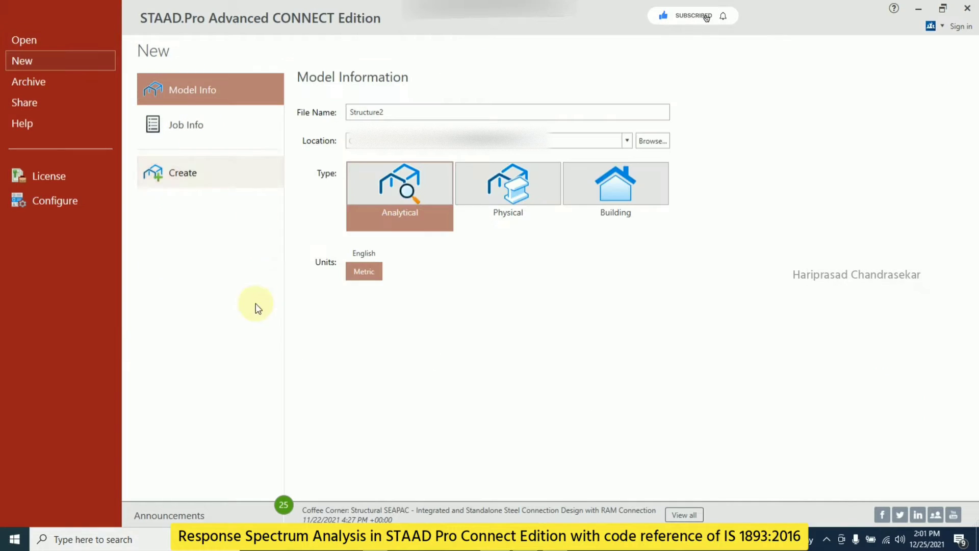
{"action": "left_click", "coordinate": [406, 109]}
{"action": "key", "text": "ctrl+a"}
{"action": "type", "text": "R"}
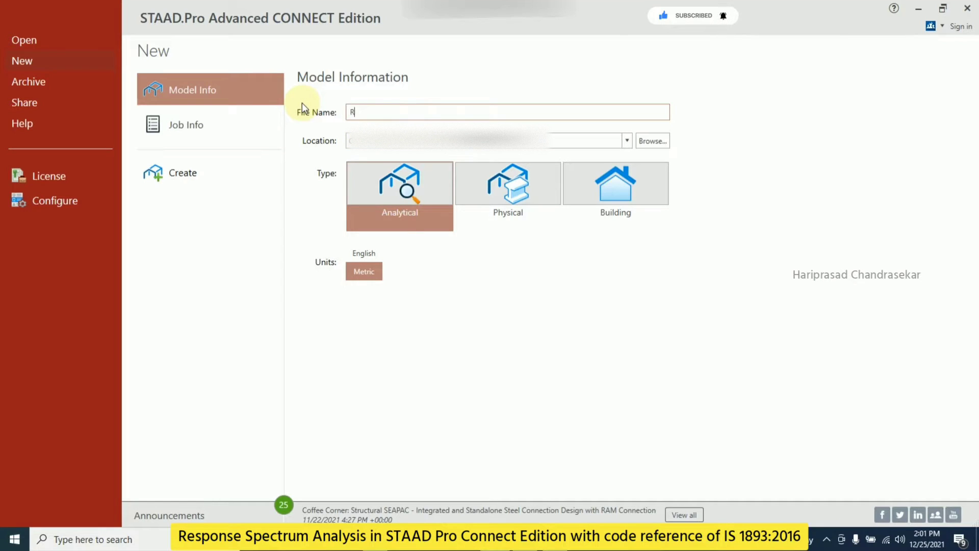
{"action": "type", "text": "esoponse 1"}
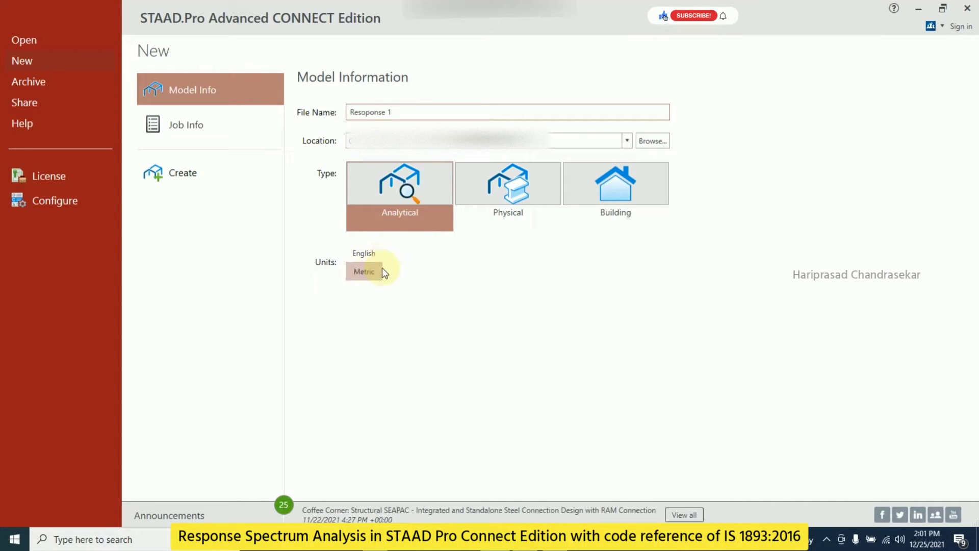
{"action": "left_click", "coordinate": [209, 173]}
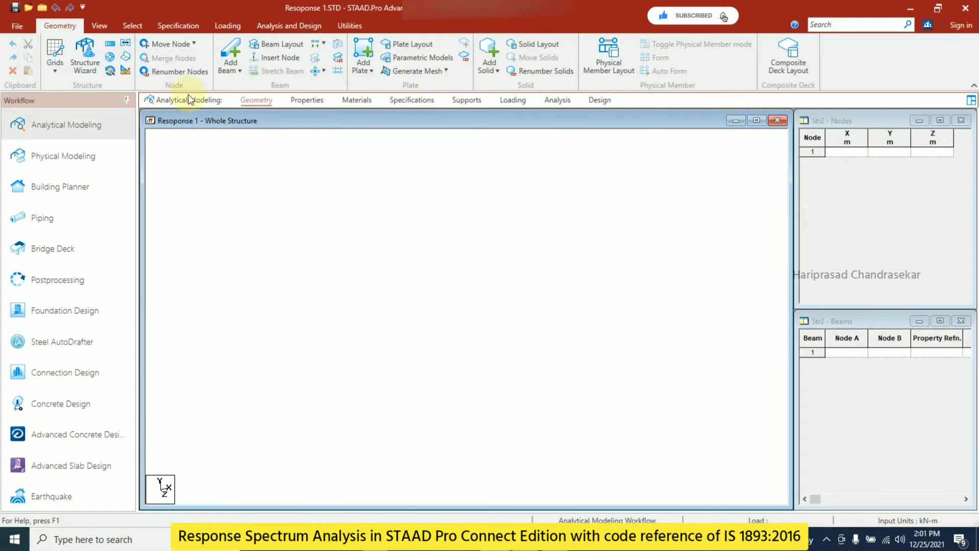
Start the Structure Wizard with Frame Models as the model type and set its length unit to metres
{"action": "left_click", "coordinate": [98, 60]}
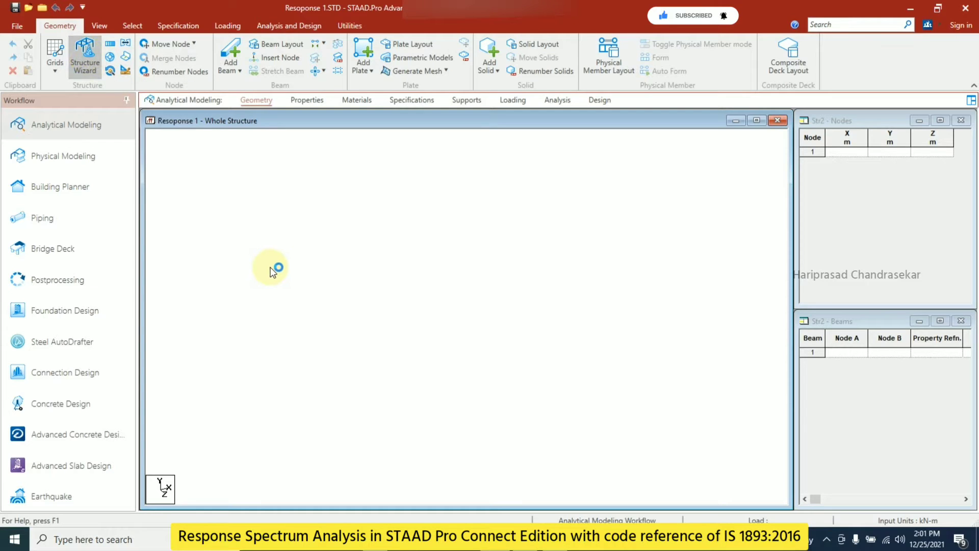
{"action": "left_click", "coordinate": [216, 202]}
{"action": "left_click", "coordinate": [204, 218]}
{"action": "mouse_move", "coordinate": [148, 236]}
{"action": "left_mouse_down"}
{"action": "mouse_move", "coordinate": [381, 204]}
{"action": "mouse_move", "coordinate": [444, 280]}
{"action": "left_mouse_up"}
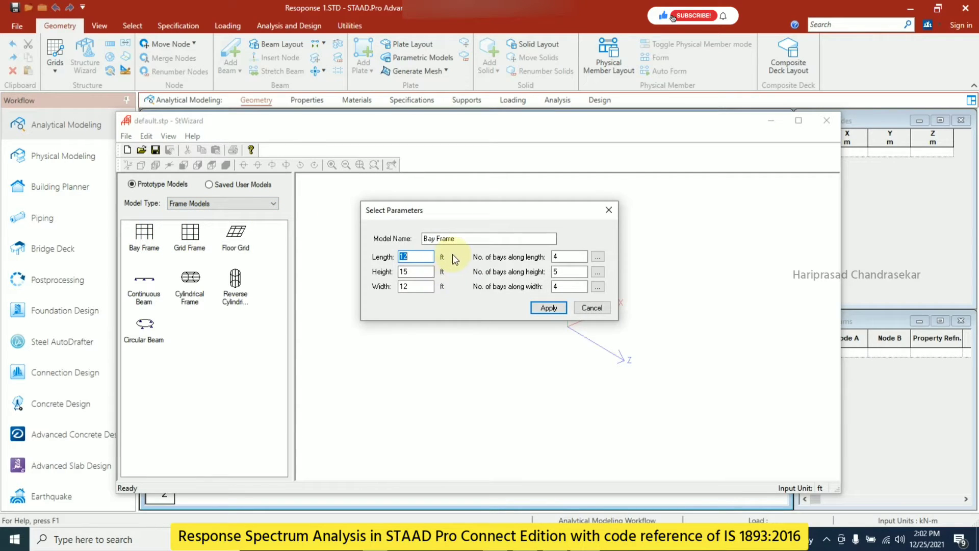
{"action": "left_click", "coordinate": [549, 308]}
{"action": "left_click", "coordinate": [128, 135]}
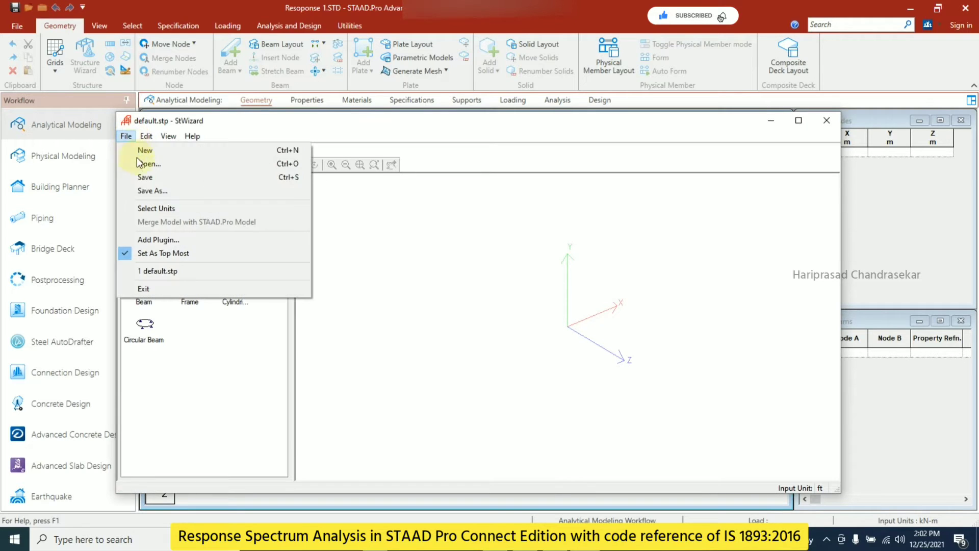
{"action": "left_click", "coordinate": [155, 208]}
{"action": "left_click", "coordinate": [558, 270]}
Generate a Bay Frame 12 m long, 15 m high and 12 m wide, with 4, 5 and 4 bays respectively
{"action": "left_click_drag", "start_coordinate": [144, 232], "coordinate": [430, 259]}
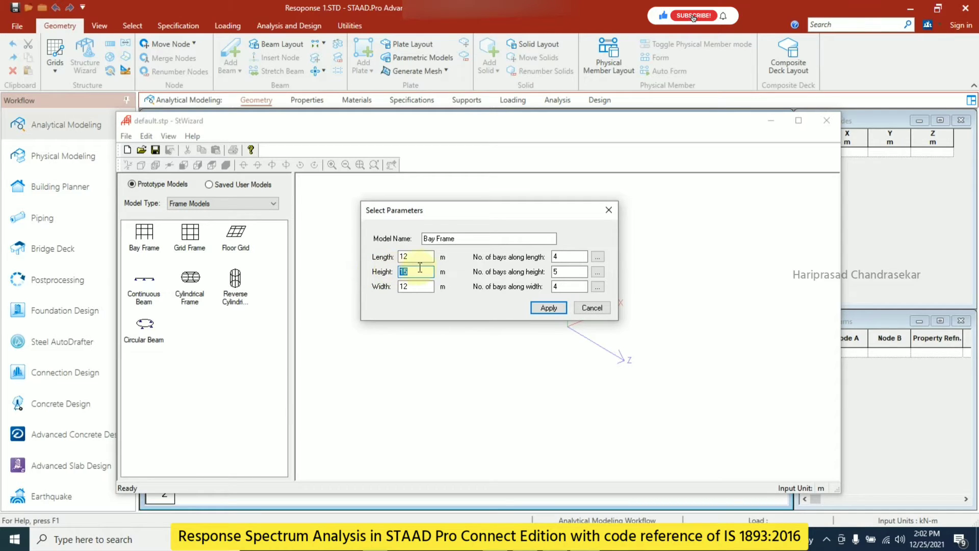
{"action": "left_click", "coordinate": [563, 256]}
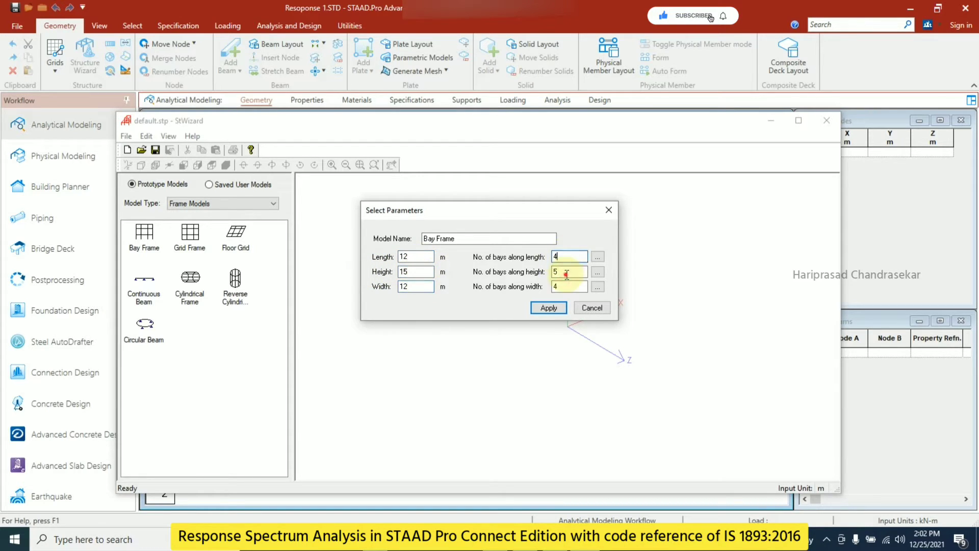
{"action": "left_click", "coordinate": [602, 273]}
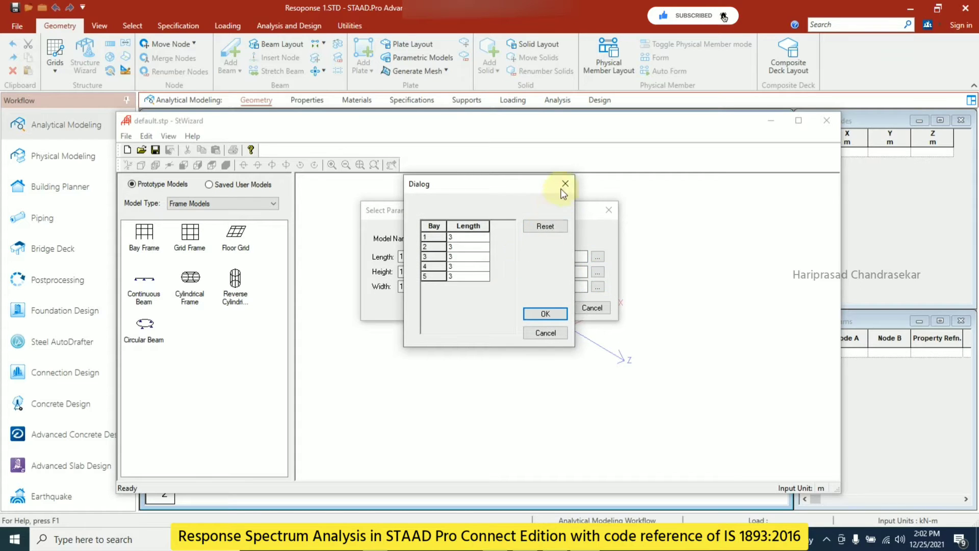
{"action": "key", "text": "Return"}
{"action": "left_click", "coordinate": [598, 286]}
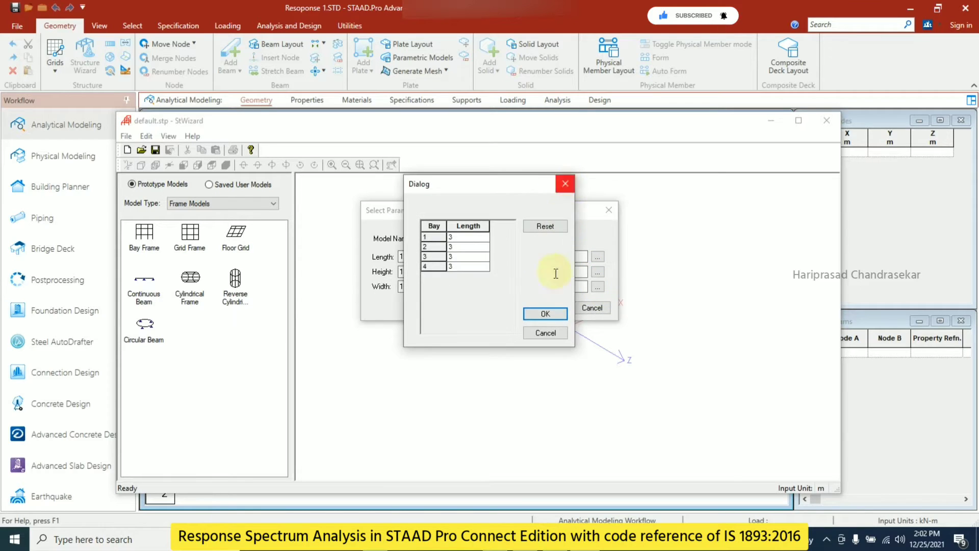
{"action": "left_click", "coordinate": [549, 311]}
{"action": "left_click", "coordinate": [547, 308]}
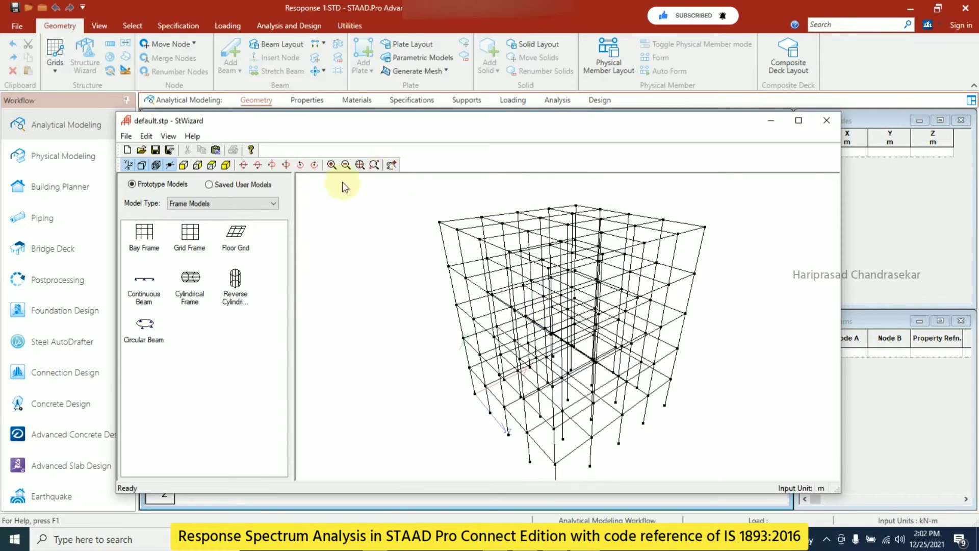
Close the Structure Wizard and transfer the bay frame into the STAAD.Pro model
{"action": "left_click", "coordinate": [827, 120]}
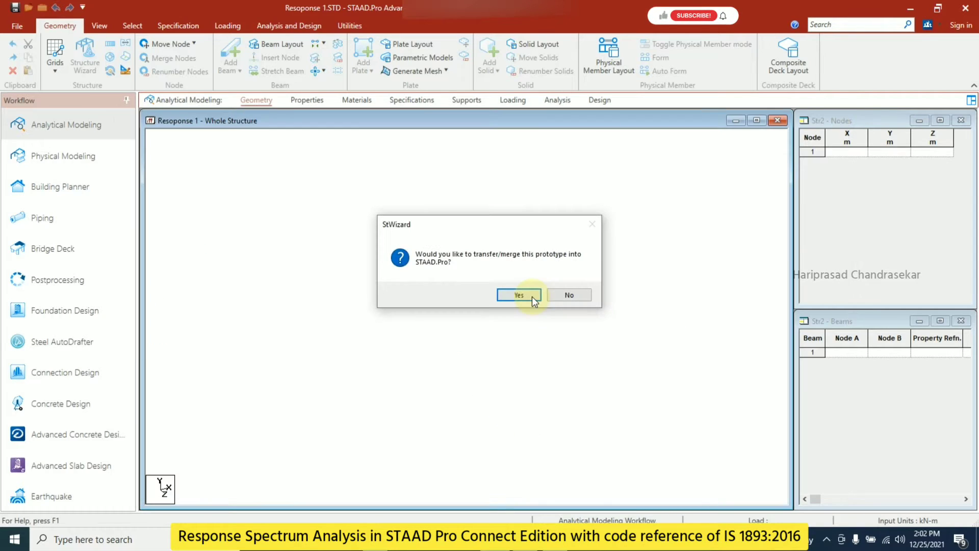
{"action": "left_click", "coordinate": [531, 296]}
{"action": "left_click", "coordinate": [611, 262]}
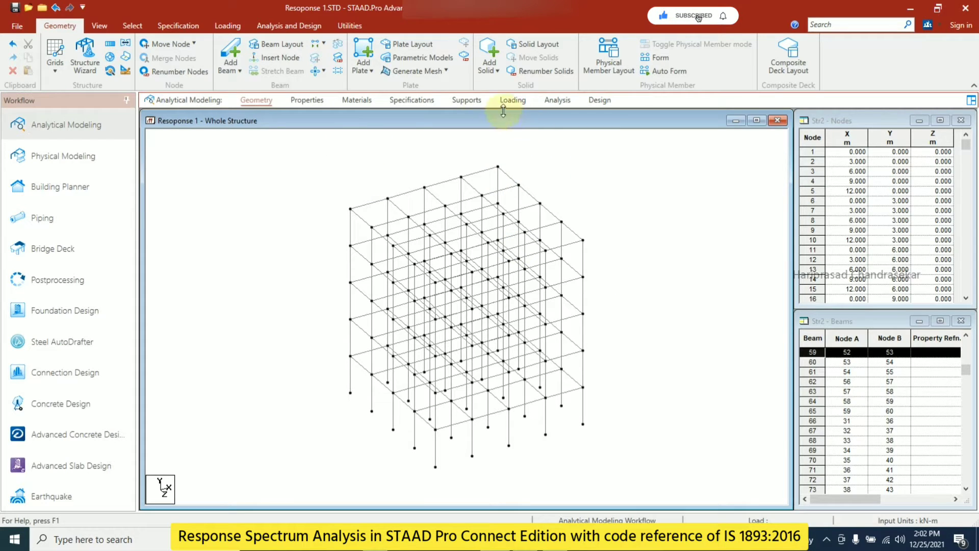
Create a fixed support definition for the structure
{"action": "left_click", "coordinate": [467, 100]}
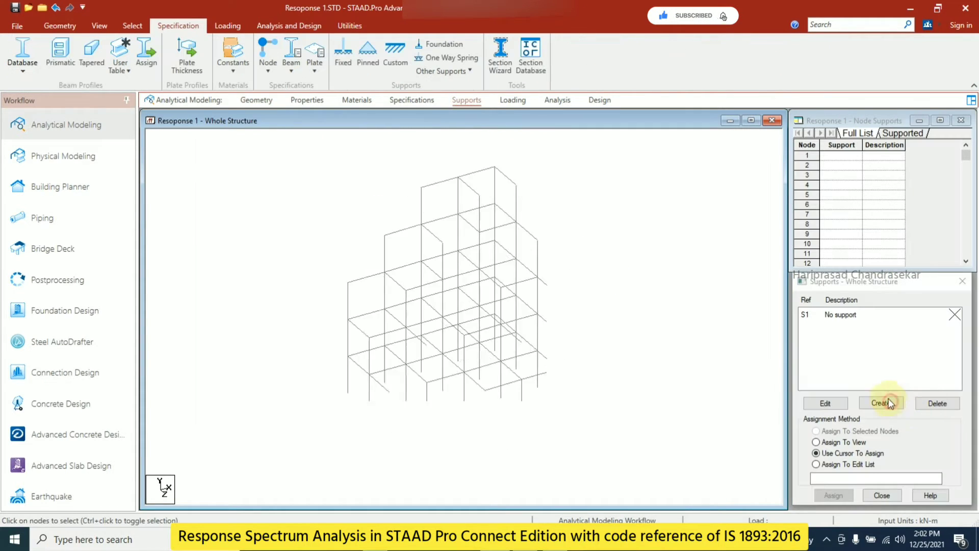
{"action": "left_click", "coordinate": [881, 403]}
{"action": "left_click", "coordinate": [812, 505]}
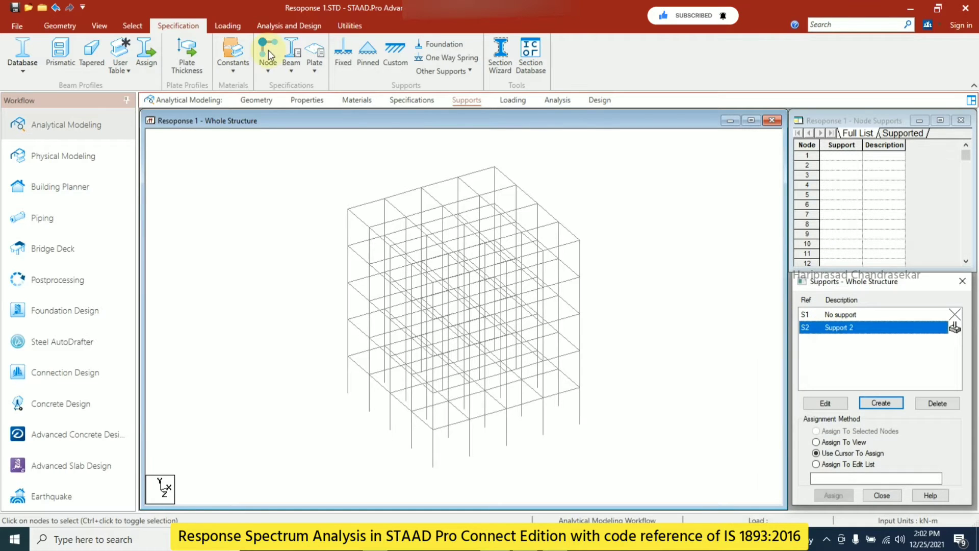
Assign the fixed support to all base nodes of the frame and return to the isometric view
{"action": "left_click", "coordinate": [97, 26]}
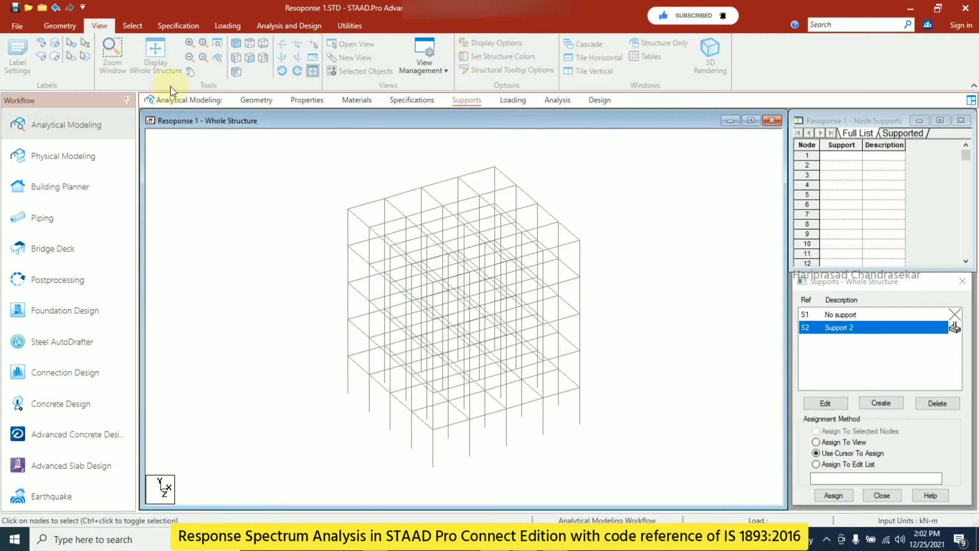
{"action": "left_click", "coordinate": [236, 74]}
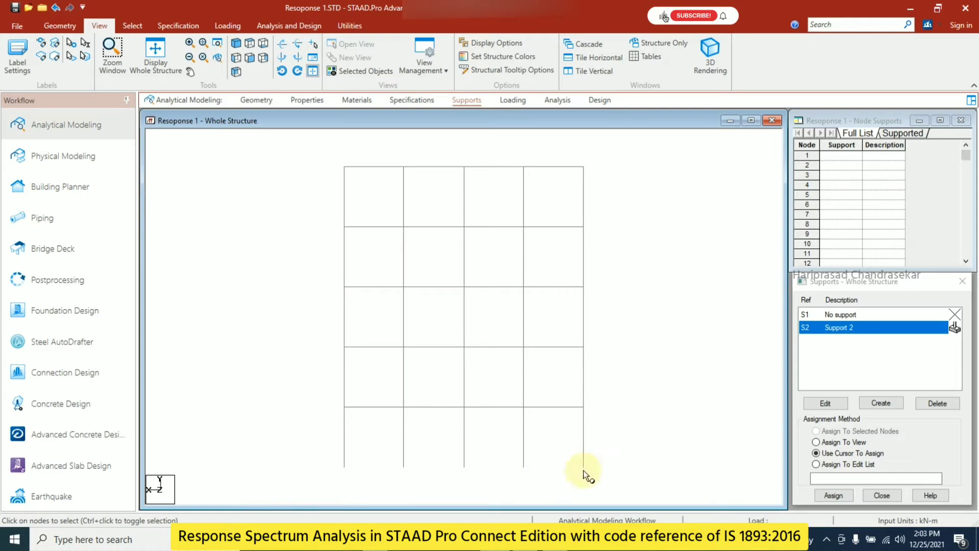
{"action": "left_click", "coordinate": [834, 495]}
{"action": "left_click", "coordinate": [884, 422]}
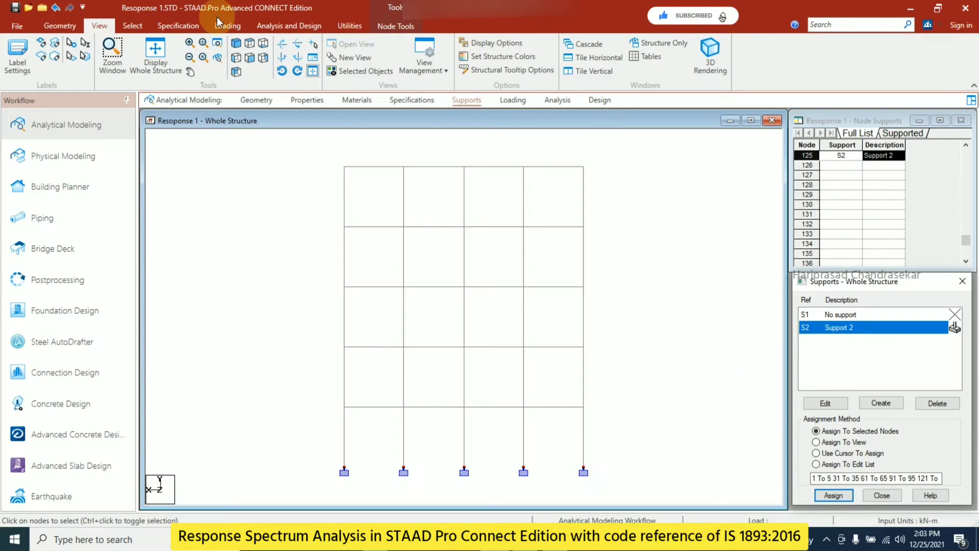
{"action": "left_click", "coordinate": [237, 46]}
{"action": "left_click", "coordinate": [236, 46]}
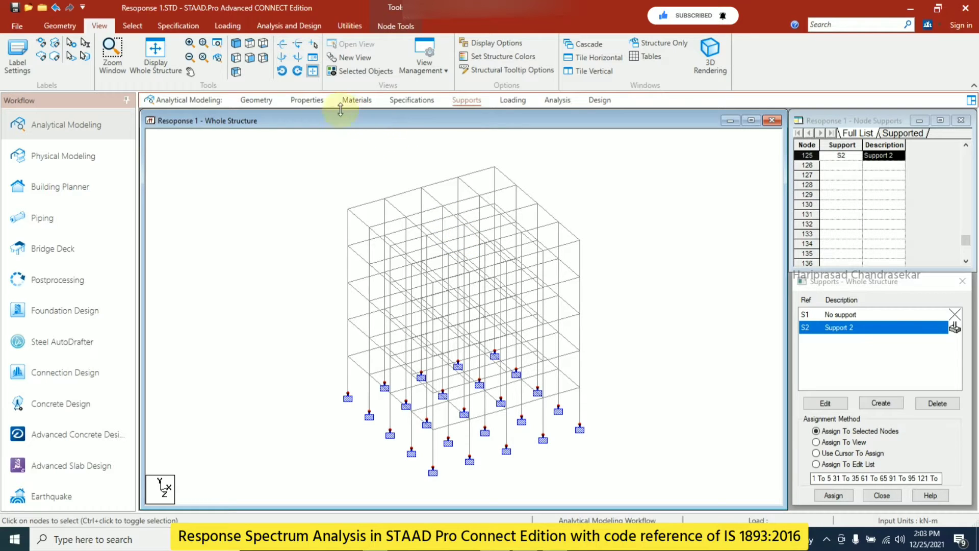
Define a rectangular concrete section with YD 0.4 m and ZD 0.4 m
{"action": "left_click", "coordinate": [317, 102]}
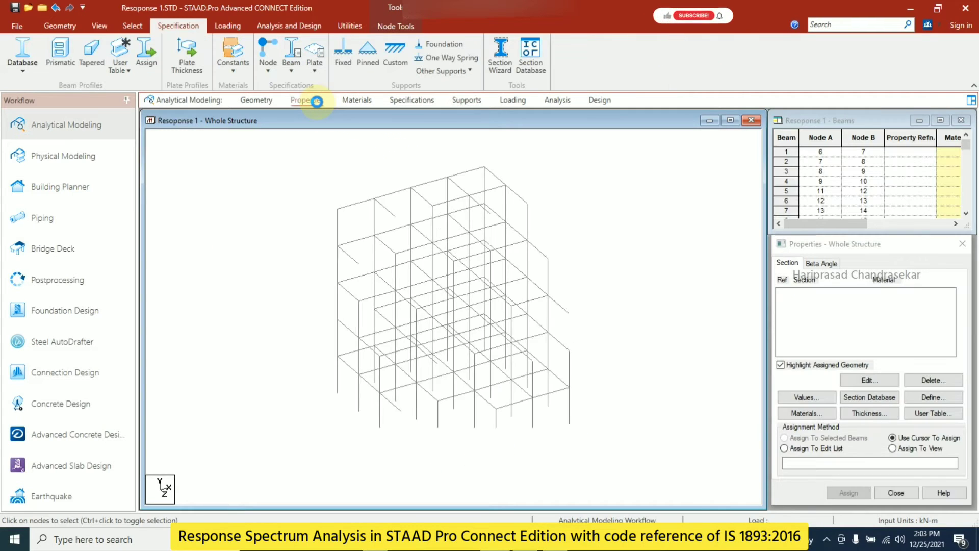
{"action": "left_click", "coordinate": [932, 403]}
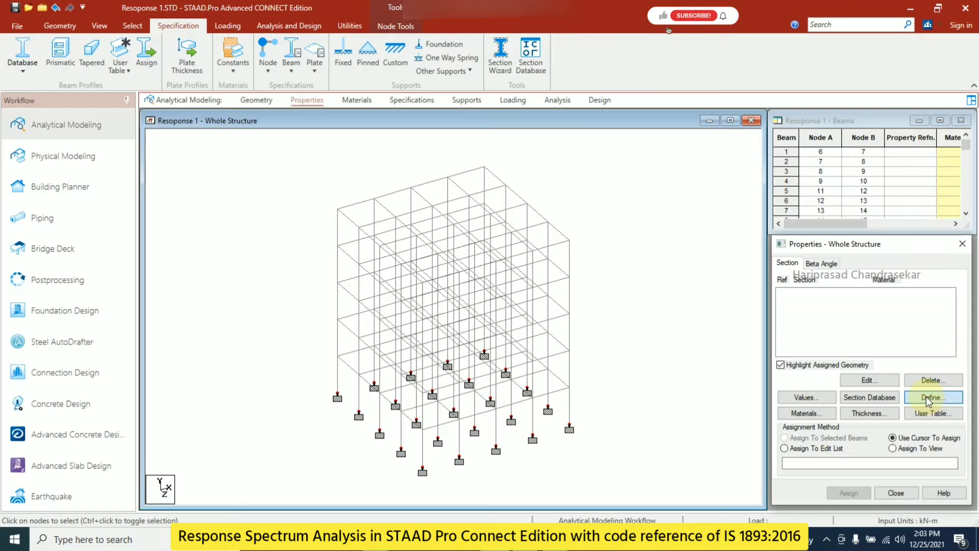
{"action": "left_click", "coordinate": [381, 215]}
{"action": "double_click", "coordinate": [615, 271]}
{"action": "type", "text": "0.4"}
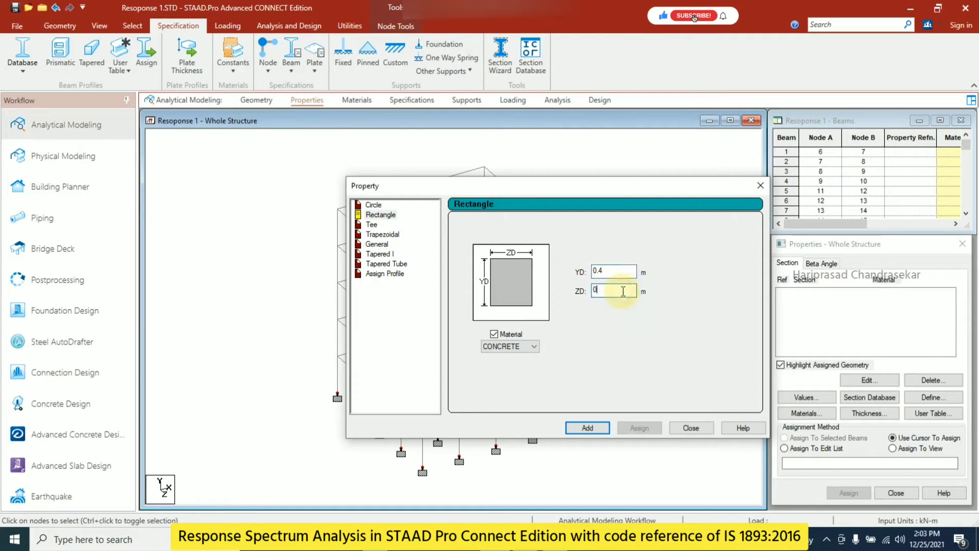
{"action": "left_click", "coordinate": [603, 427]}
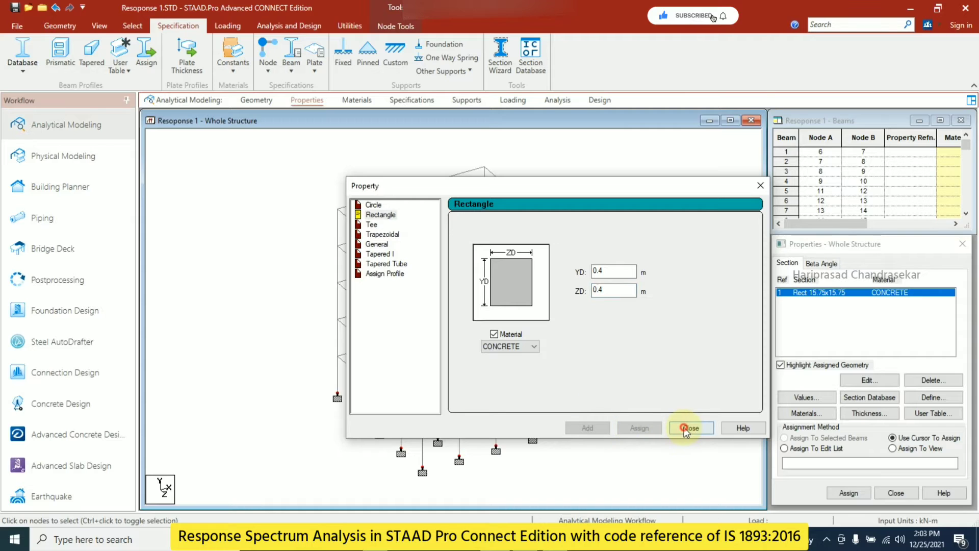
Define a concrete plate thickness of 0.15 m at all four nodes
{"action": "left_click", "coordinate": [685, 428]}
{"action": "left_click", "coordinate": [868, 413]}
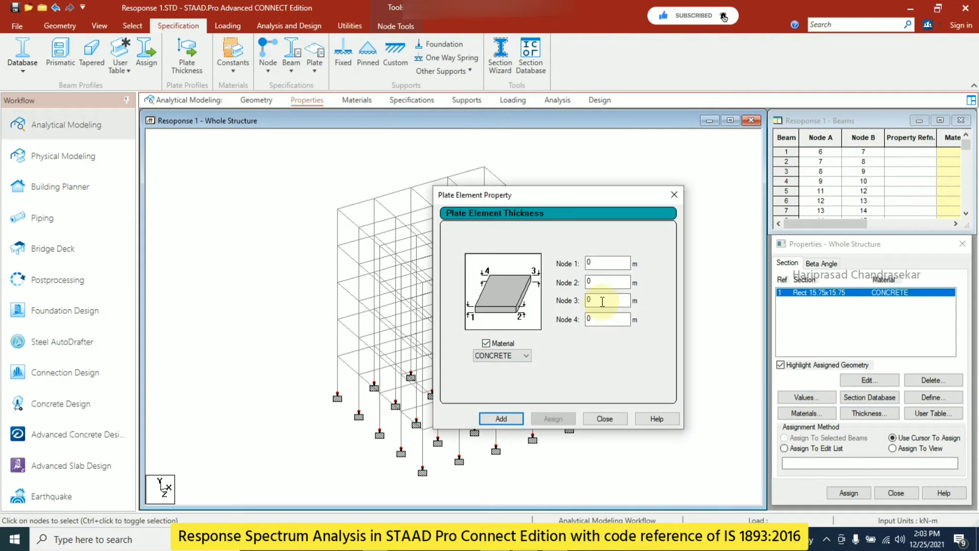
{"action": "left_click", "coordinate": [609, 263]}
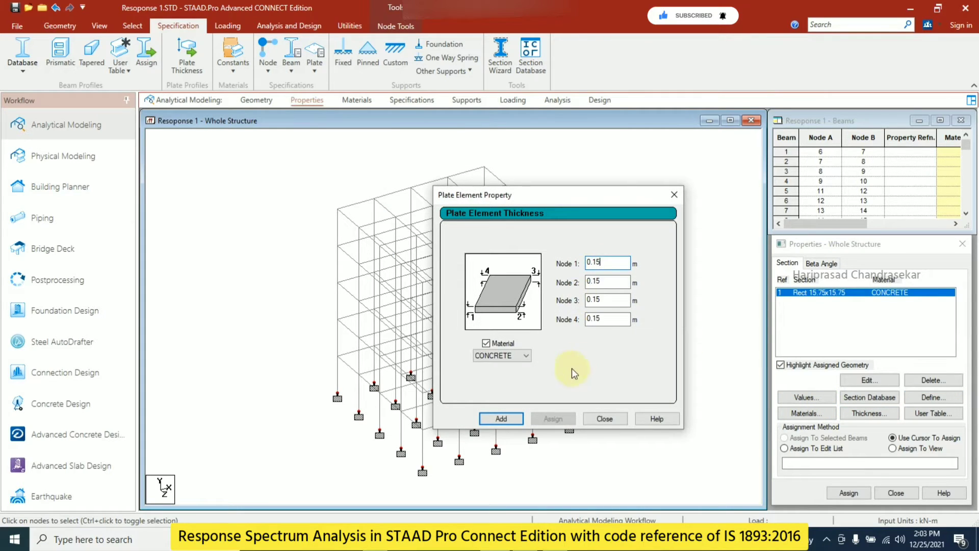
{"action": "left_click", "coordinate": [501, 419]}
{"action": "left_click", "coordinate": [605, 418]}
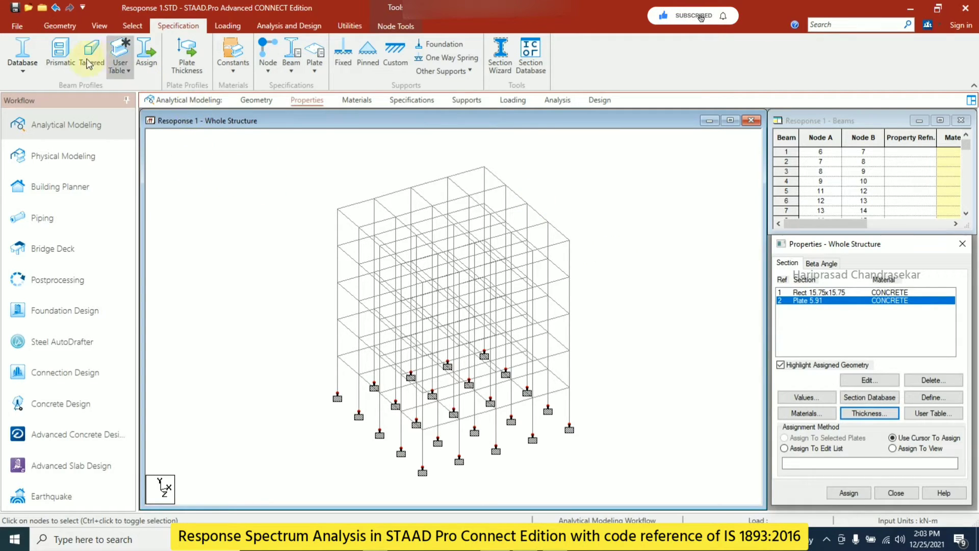
Add one four-noded plate spanning the four outer corner nodes of the roof level
{"action": "left_click", "coordinate": [59, 25]}
{"action": "left_click", "coordinate": [363, 51]}
{"action": "left_click", "coordinate": [363, 51]}
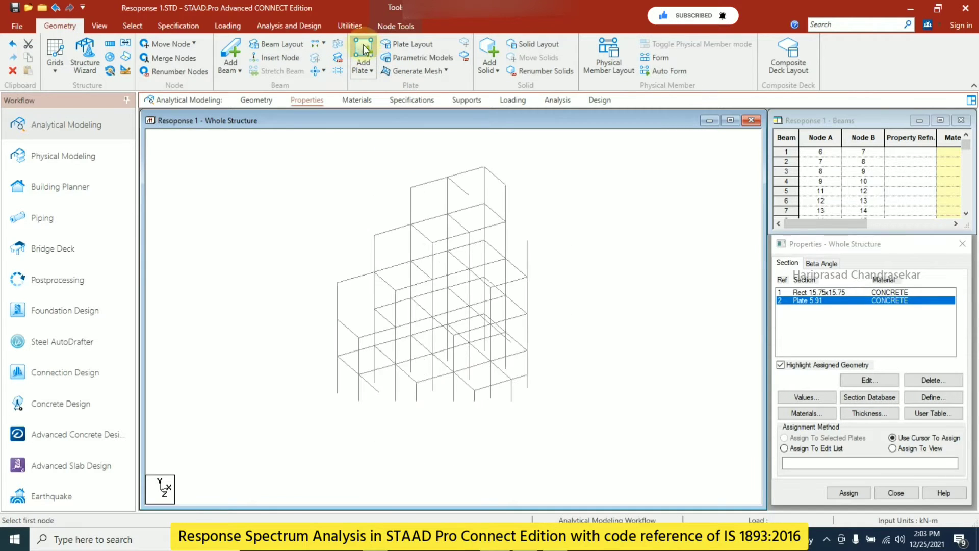
{"action": "left_click", "coordinate": [337, 209]}
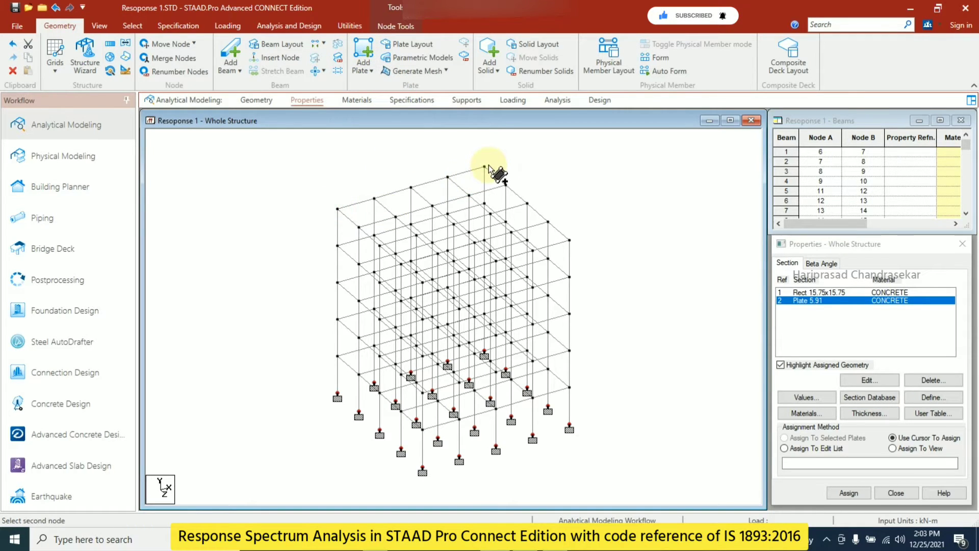
{"action": "left_click", "coordinate": [484, 167]}
{"action": "left_click", "coordinate": [570, 239]}
{"action": "left_click", "coordinate": [422, 282]}
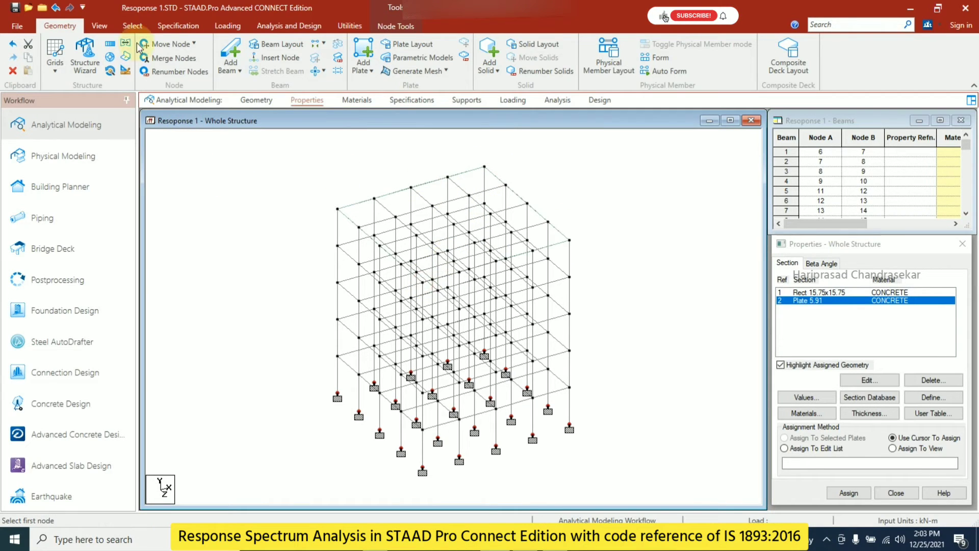
Copy the roof plate down to the lower floors with a Translational Repeat of 4 steps at -3 m along Y
{"action": "left_click", "coordinate": [133, 26]}
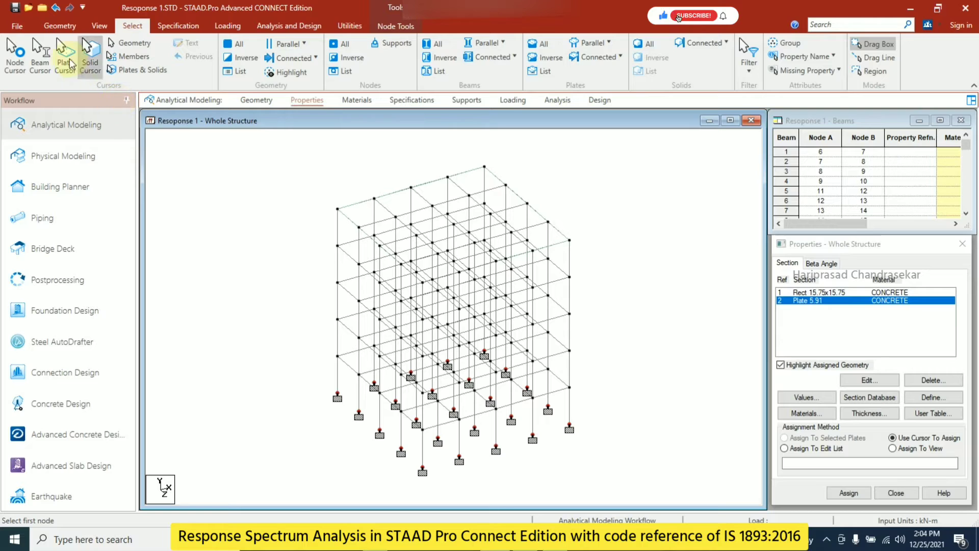
{"action": "left_click", "coordinate": [66, 61]}
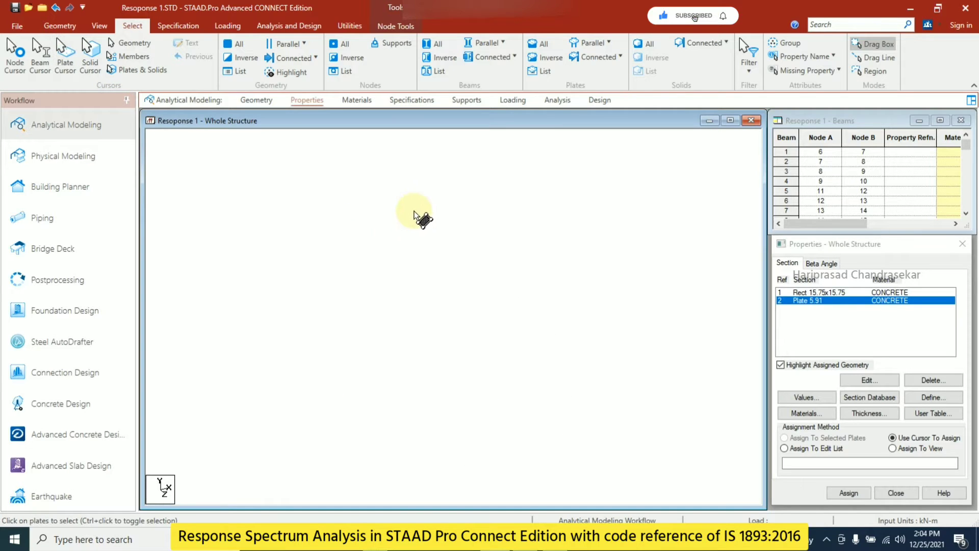
{"action": "left_click", "coordinate": [441, 207]}
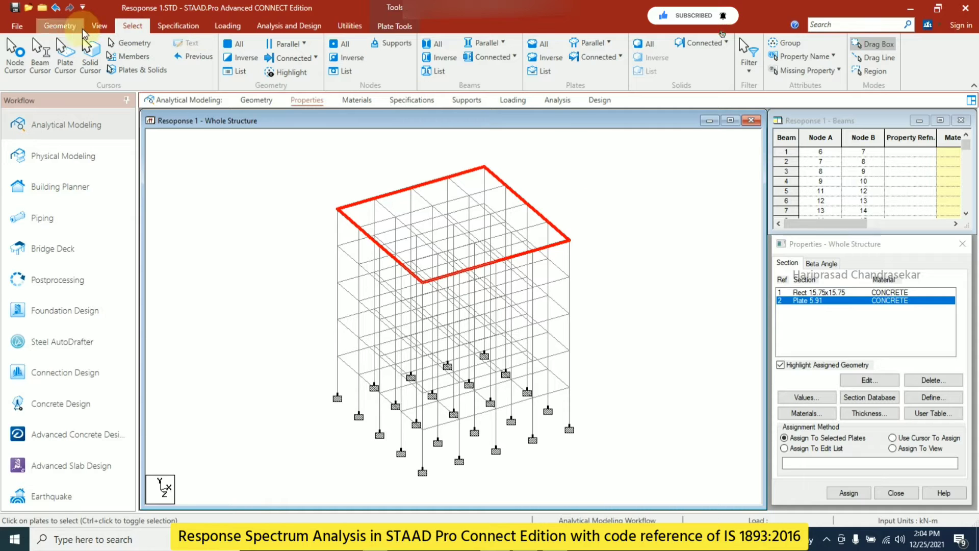
{"action": "left_click", "coordinate": [60, 26]}
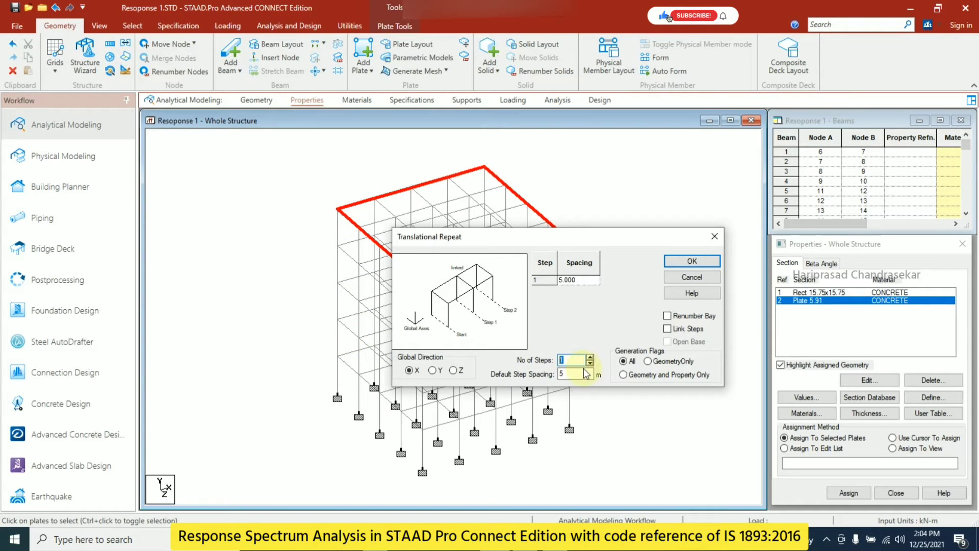
{"action": "type", "text": "4"}
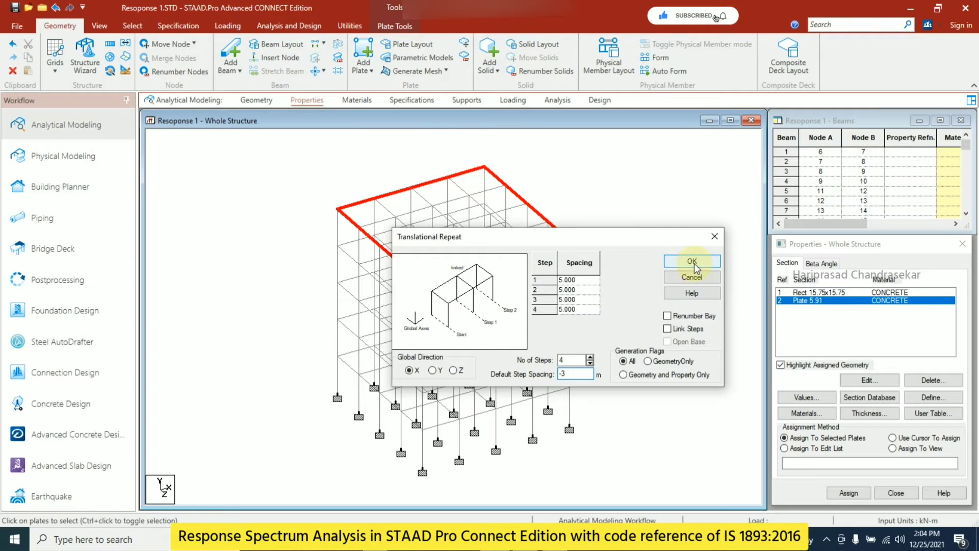
{"action": "left_click", "coordinate": [433, 371]}
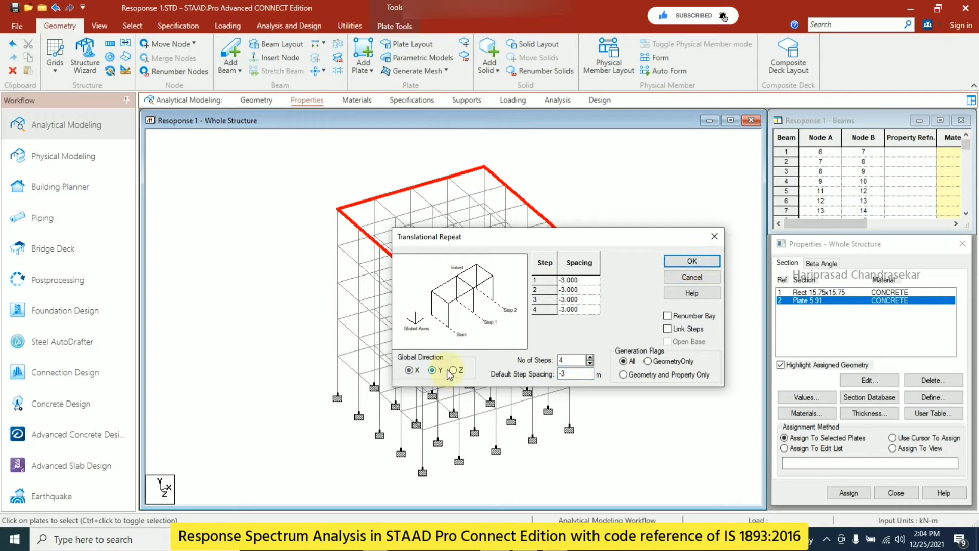
{"action": "left_click", "coordinate": [703, 262]}
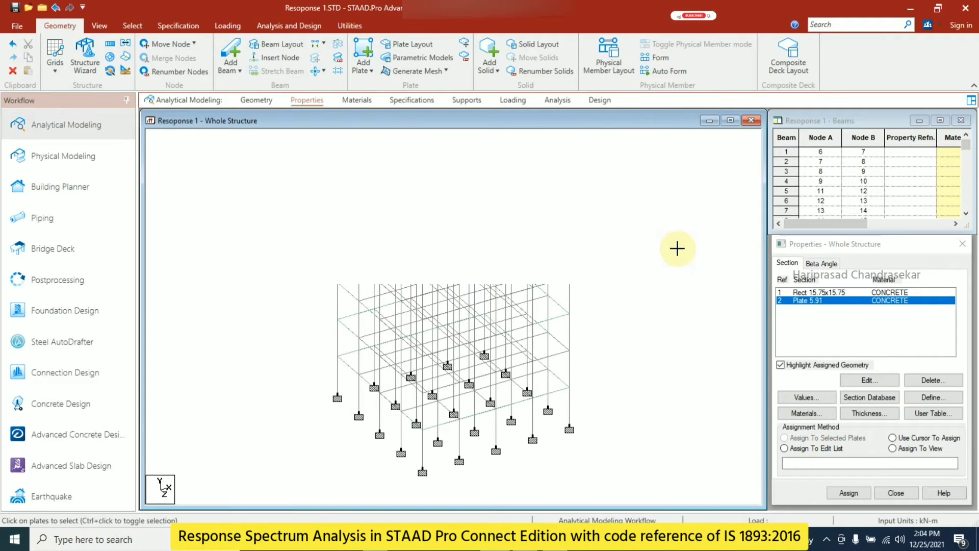
Assign the rectangular concrete section to all beams in the view and select the plate thickness property
{"action": "left_click", "coordinate": [818, 296]}
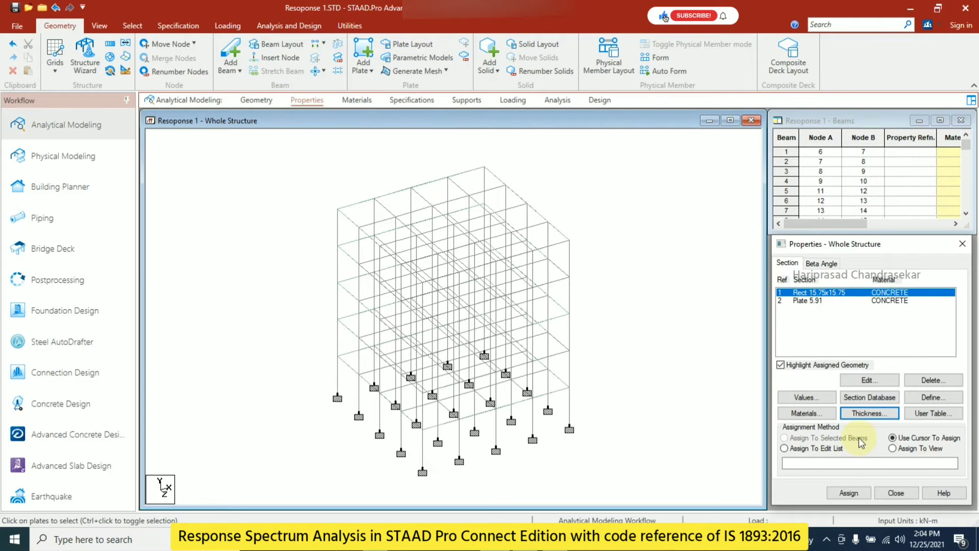
{"action": "left_click", "coordinate": [849, 493]}
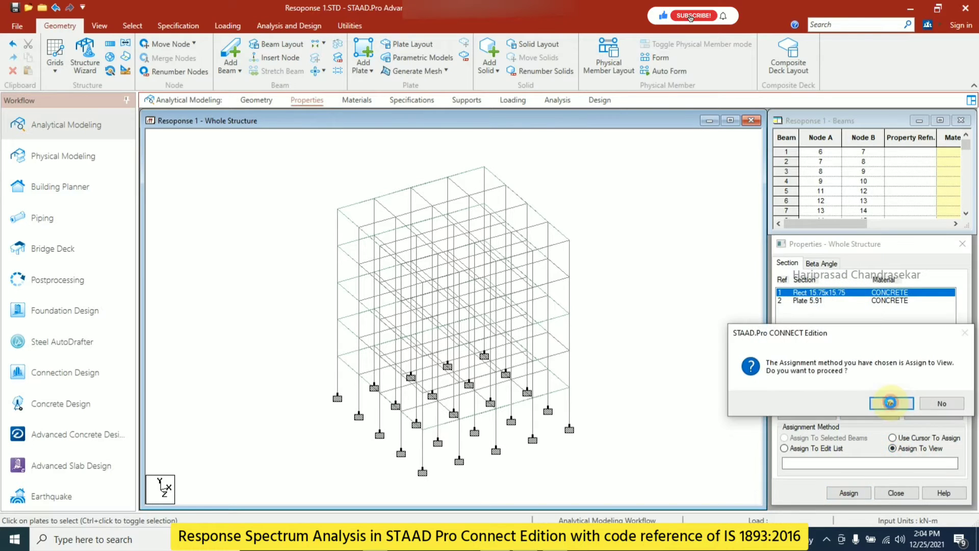
{"action": "left_click", "coordinate": [831, 402]}
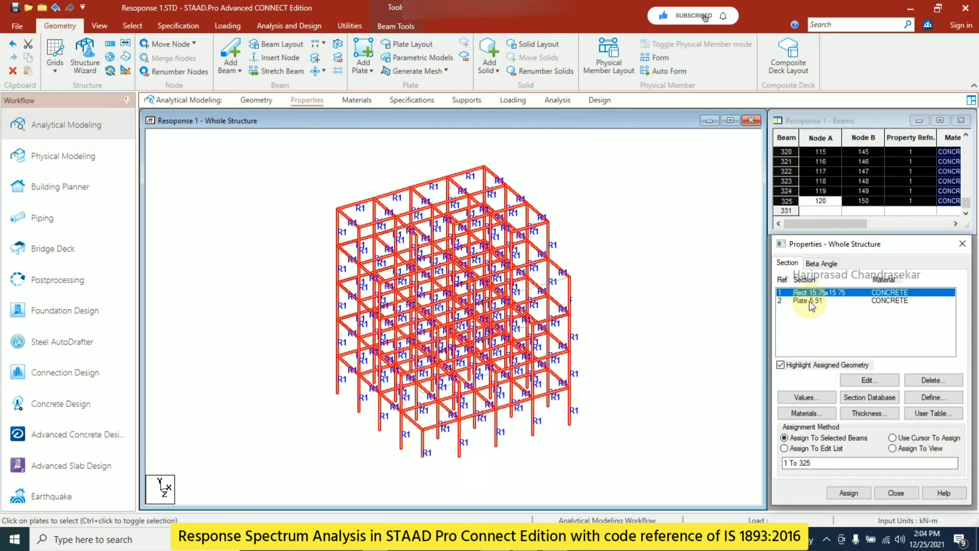
{"action": "left_click", "coordinate": [811, 301]}
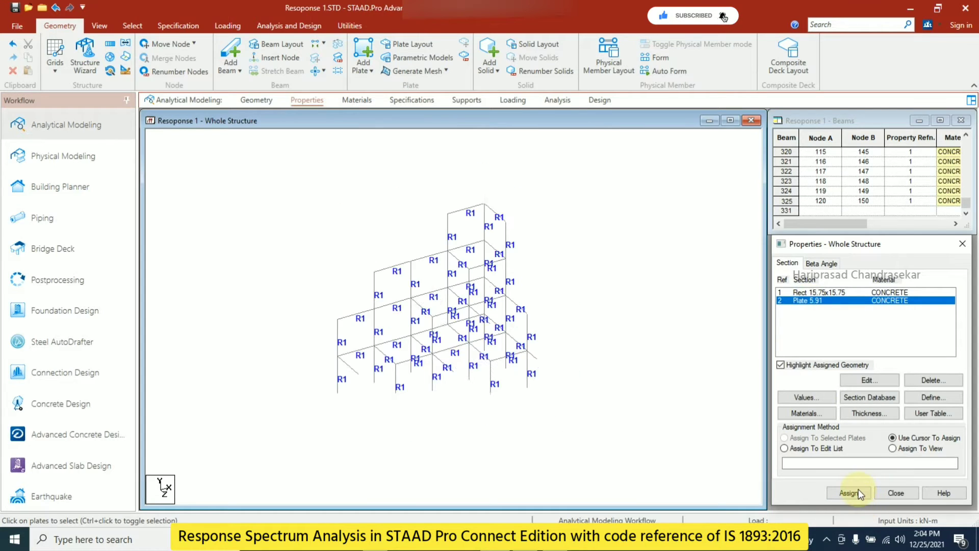
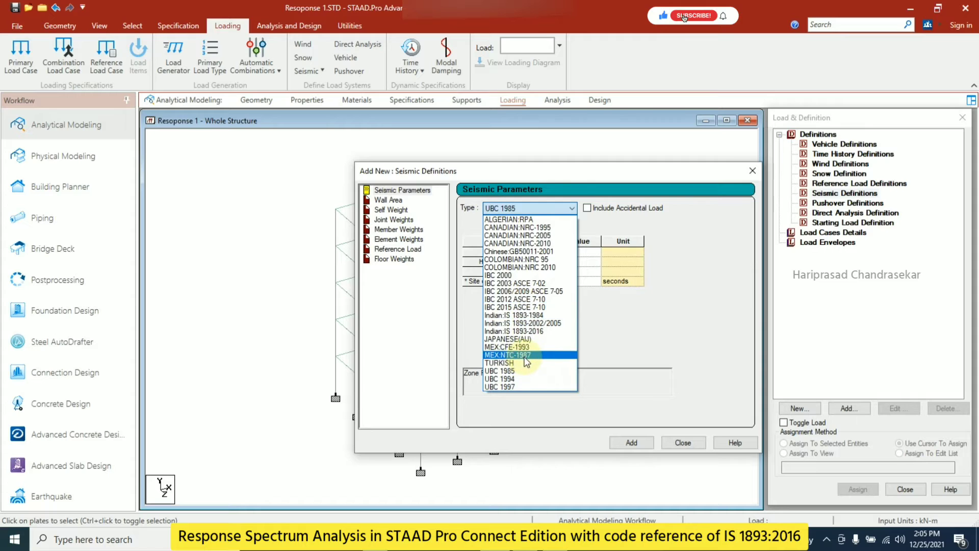
Set the seismic definition type to Indian:IS 1893-2016 and choose zone V in its parameter generator
{"action": "left_click", "coordinate": [525, 330]}
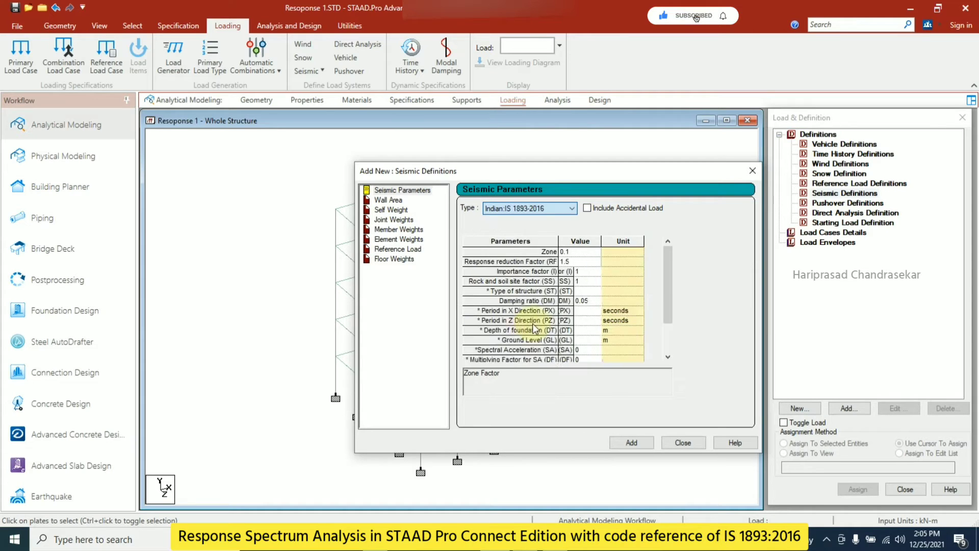
{"action": "left_click", "coordinate": [630, 224]}
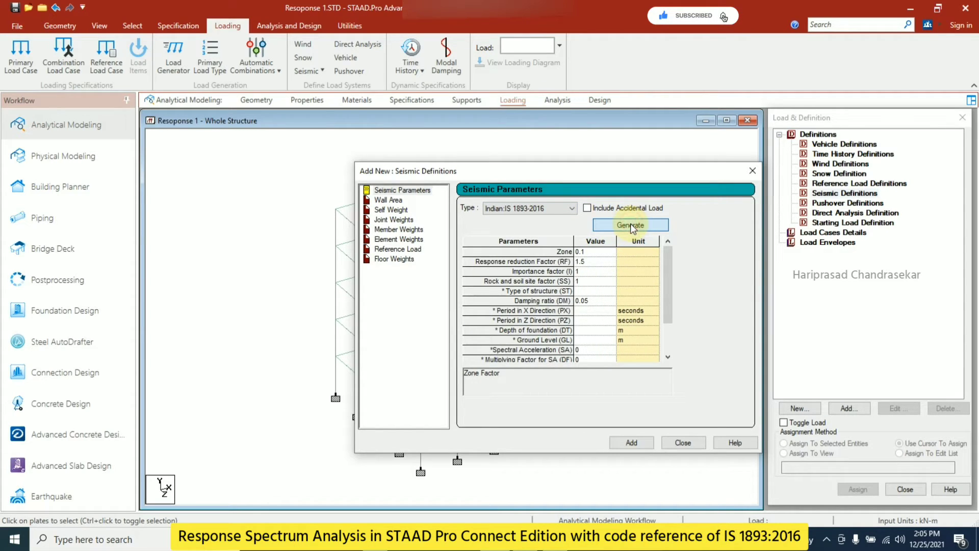
{"action": "left_click", "coordinate": [492, 231]}
{"action": "left_click", "coordinate": [494, 248]}
{"action": "left_click", "coordinate": [538, 232]}
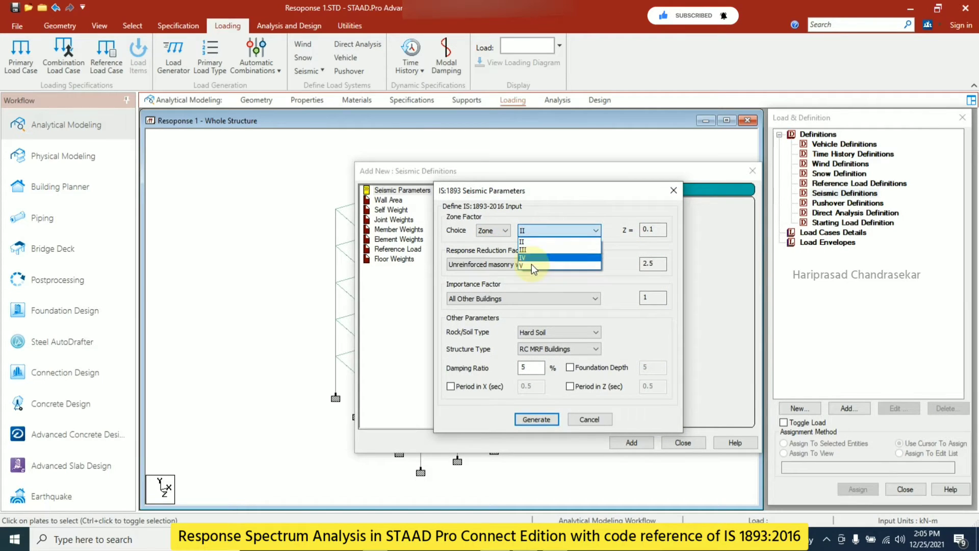
{"action": "left_click", "coordinate": [531, 264]}
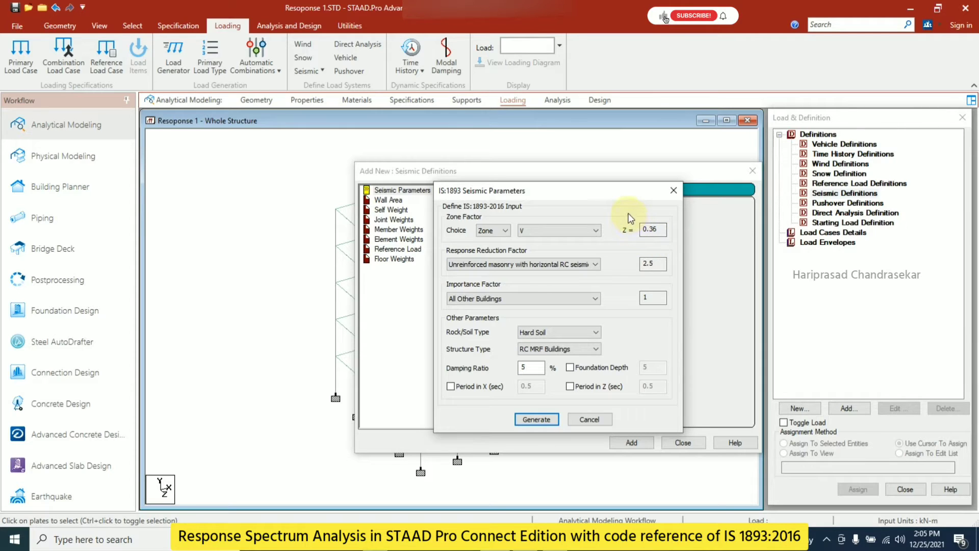
Set response reduction to RC buildings with Ordinary Moment Resisting Frames and importance to Residential or commercial Buildings
{"action": "left_click", "coordinate": [555, 262]}
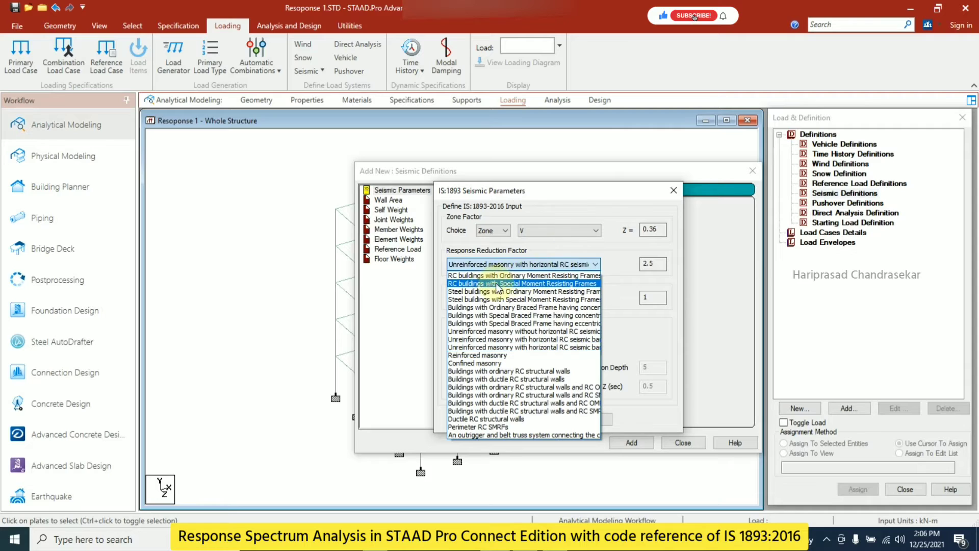
{"action": "left_click", "coordinate": [548, 276]}
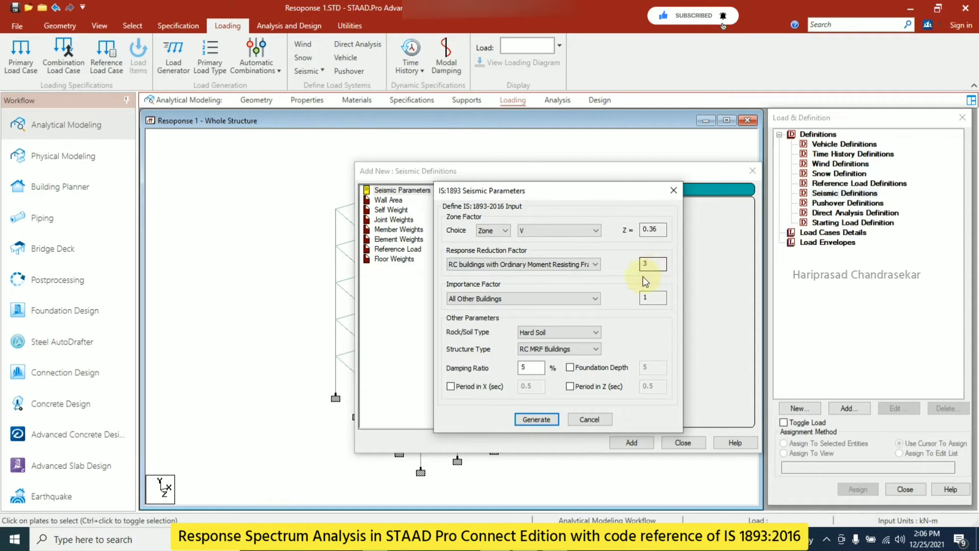
{"action": "left_click", "coordinate": [525, 298]}
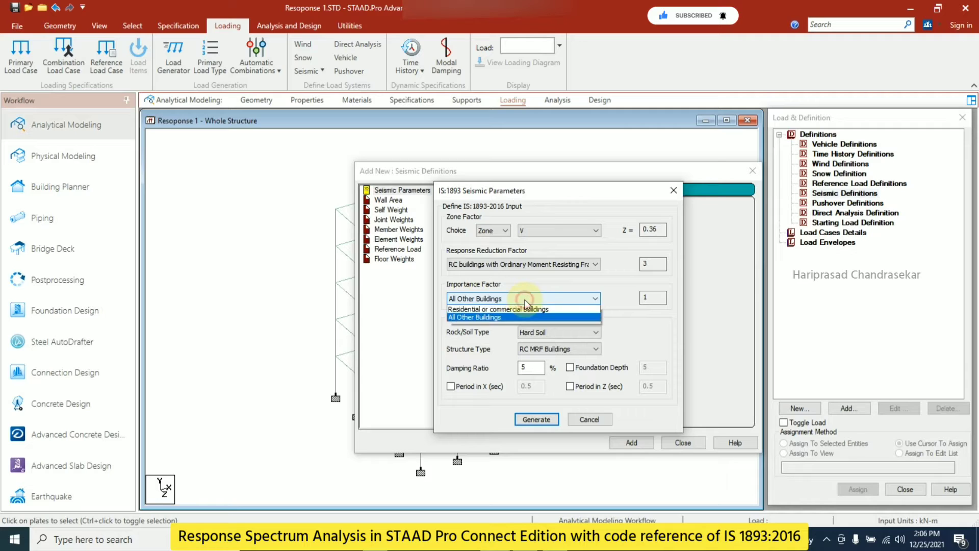
{"action": "left_click", "coordinate": [504, 318]}
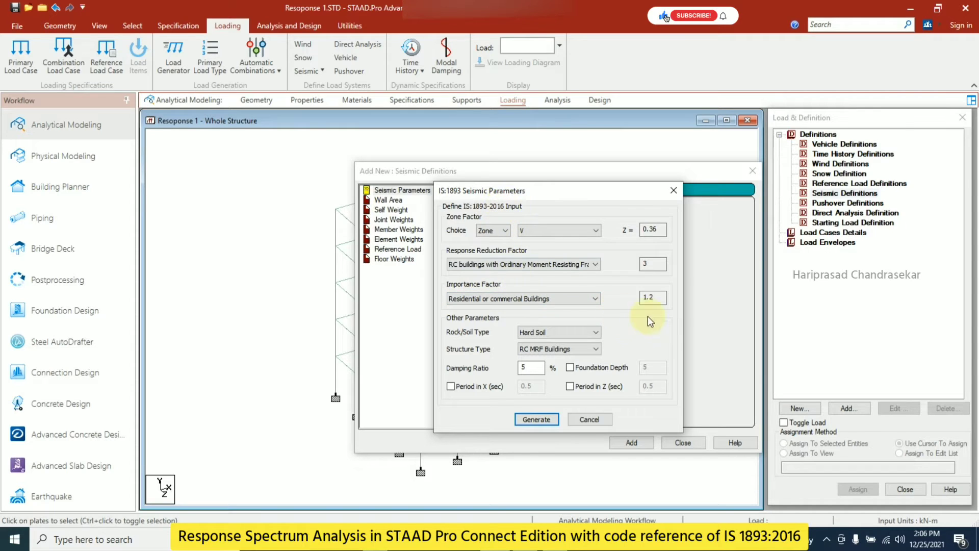
{"action": "left_click", "coordinate": [539, 296]}
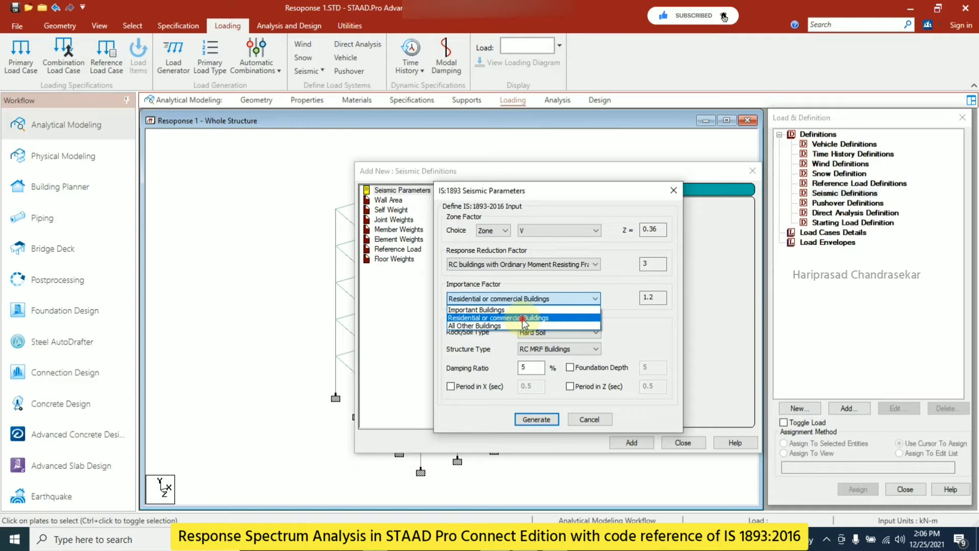
{"action": "left_click", "coordinate": [523, 318]}
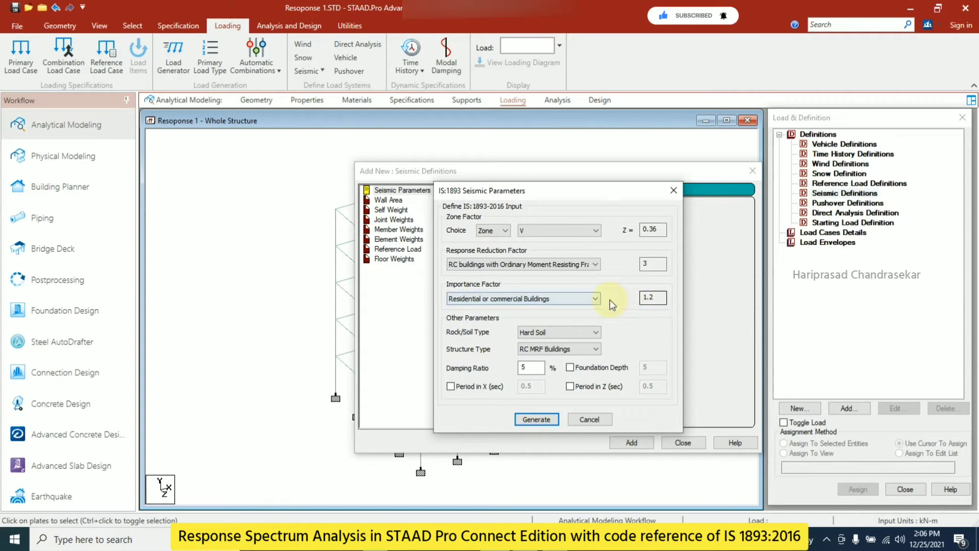
Choose Medium Soil and RC MRF Buildings, generate the IS 1893 parameters and add the seismic definition
{"action": "left_click", "coordinate": [567, 332]}
{"action": "left_click", "coordinate": [554, 348]}
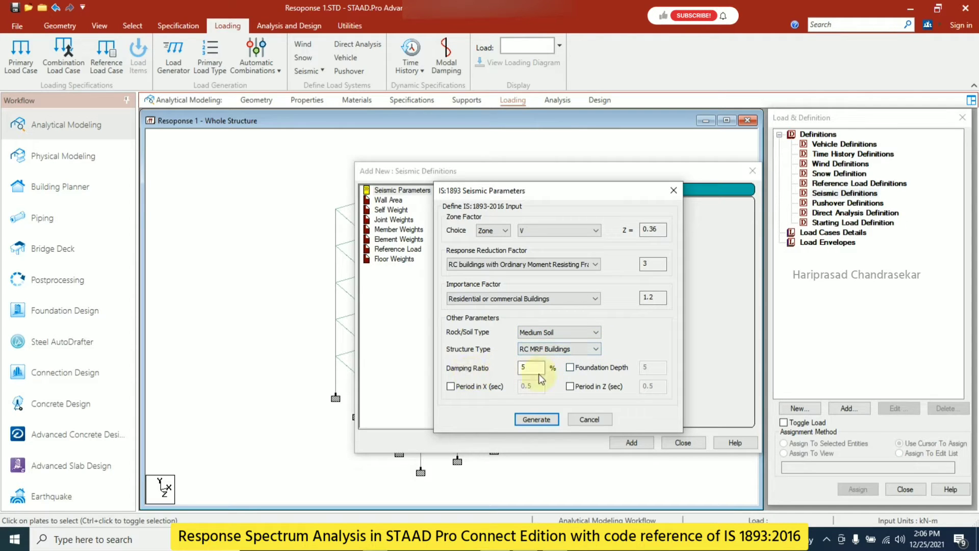
{"action": "left_click", "coordinate": [536, 419]}
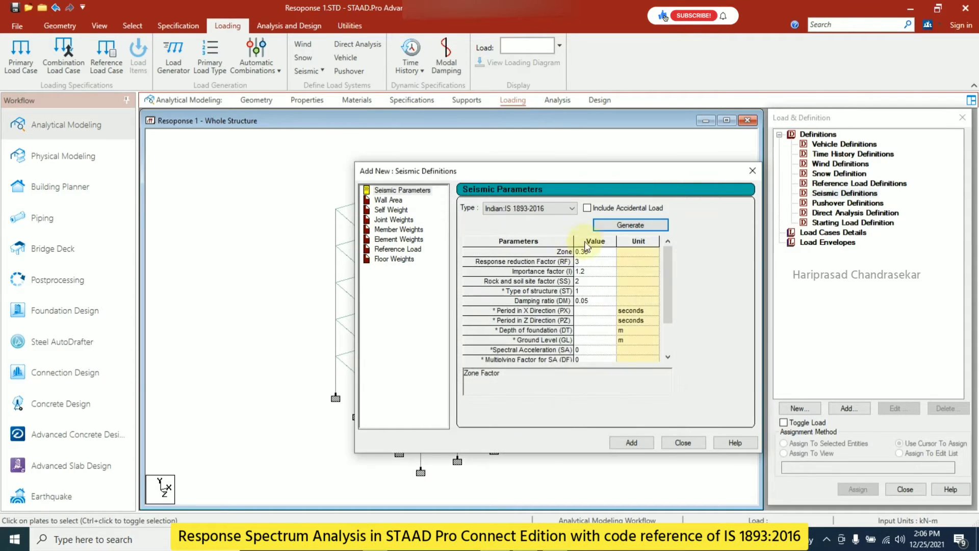
{"action": "left_click", "coordinate": [632, 442]}
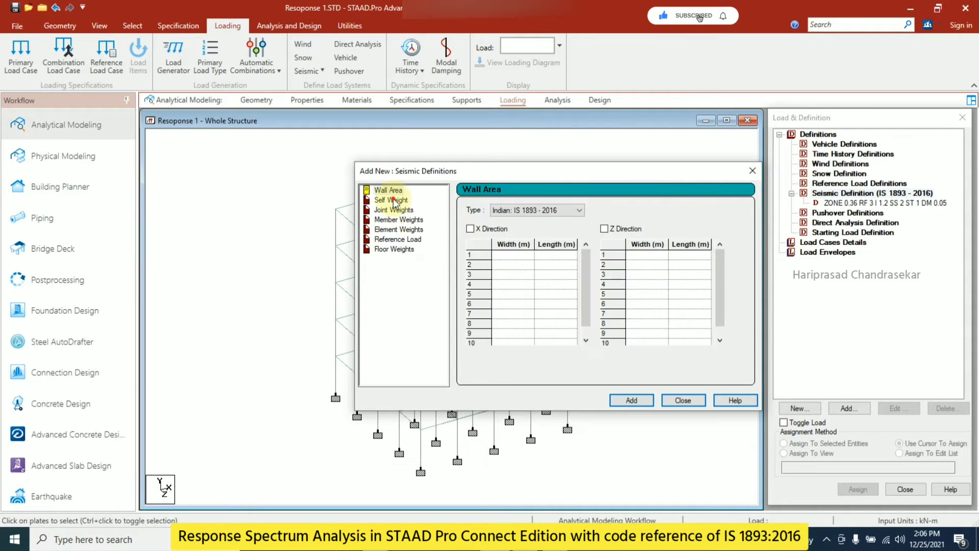
Add a self weight with factor 1 to the seismic definition
{"action": "left_click", "coordinate": [393, 200]}
{"action": "left_click", "coordinate": [645, 399]}
{"action": "left_click", "coordinate": [400, 210]}
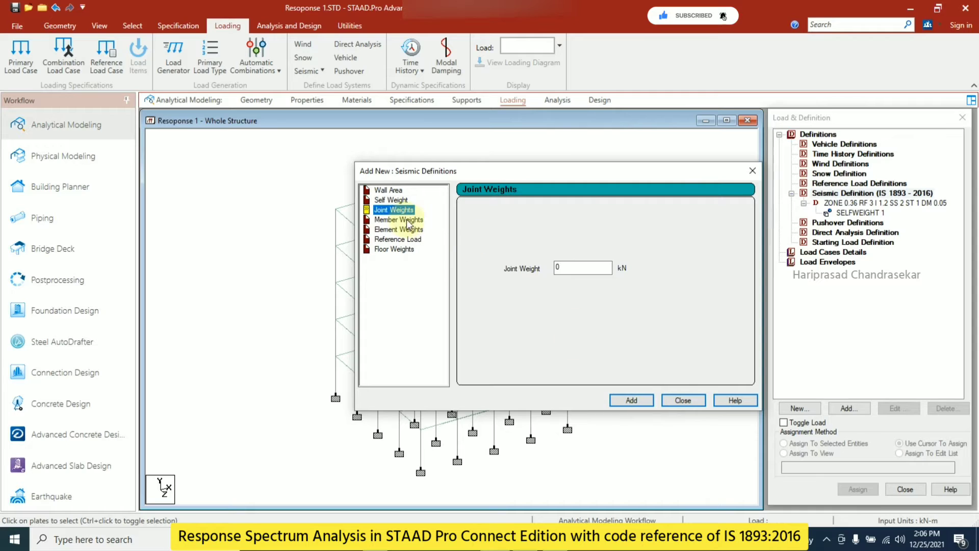
Choose a member weight with UNI loading type for the seismic definition
{"action": "left_click", "coordinate": [401, 221]}
{"action": "left_click", "coordinate": [586, 235]}
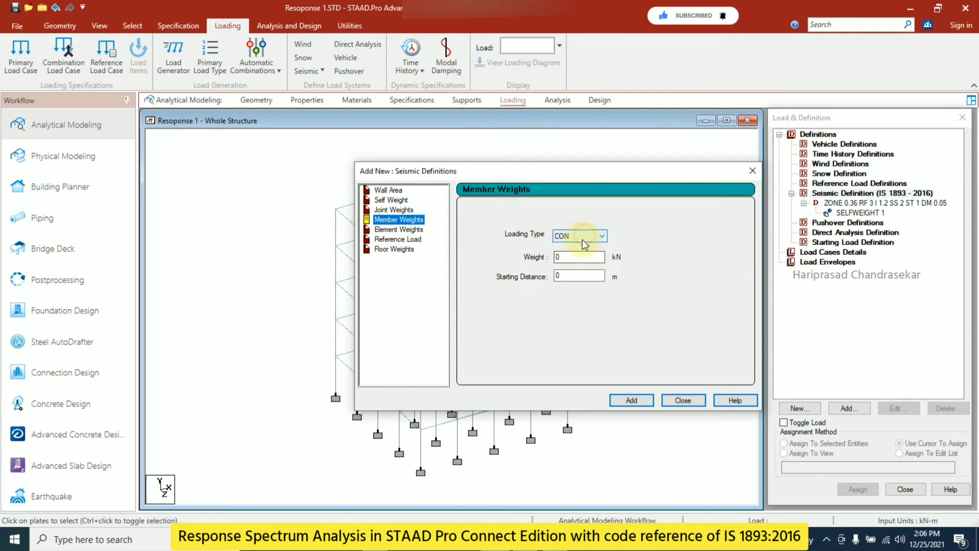
{"action": "left_click", "coordinate": [574, 255]}
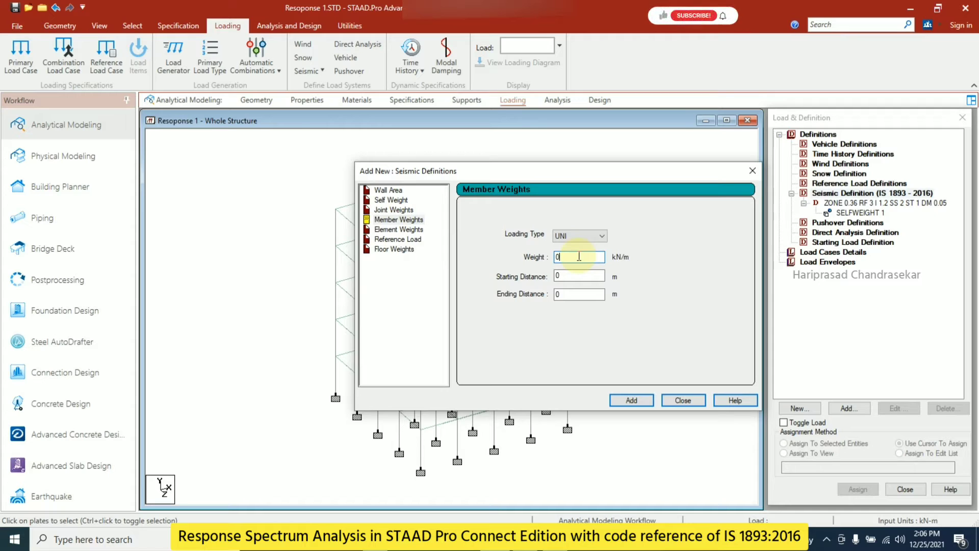
Switch to Calculator and work out the beam's weight per metre as 0.4 × 0.4 × 25
{"action": "key", "text": "XF86Calculator"}
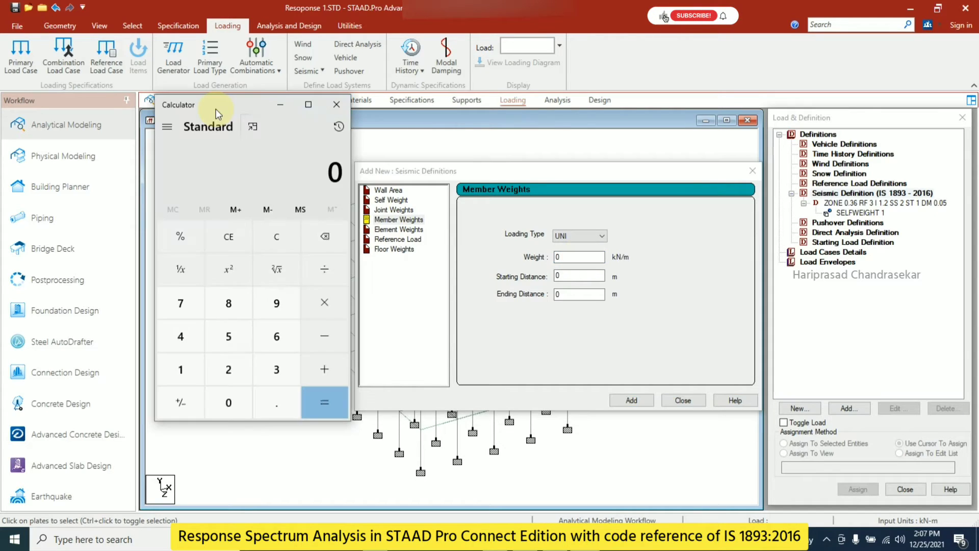
{"action": "type", "text": ".4"}
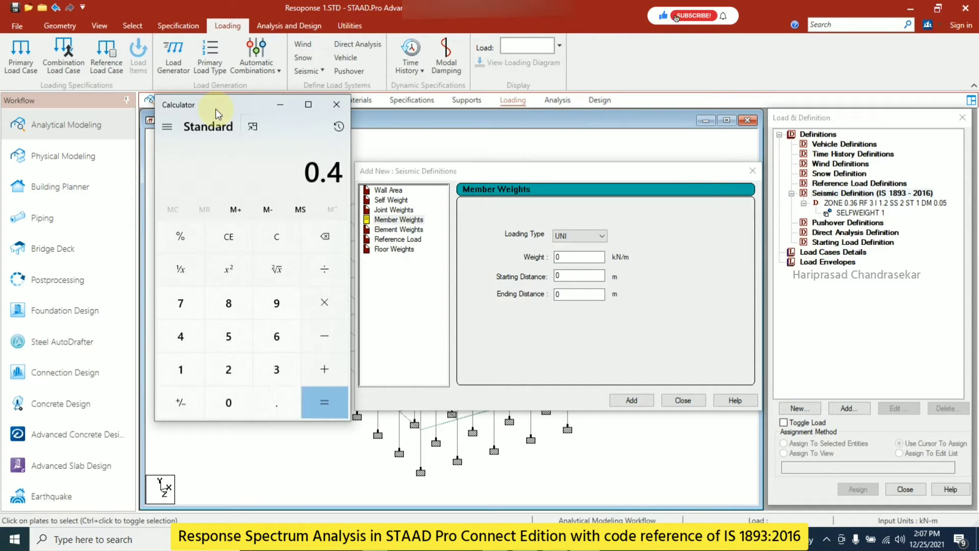
{"action": "key", "text": "asterisk"}
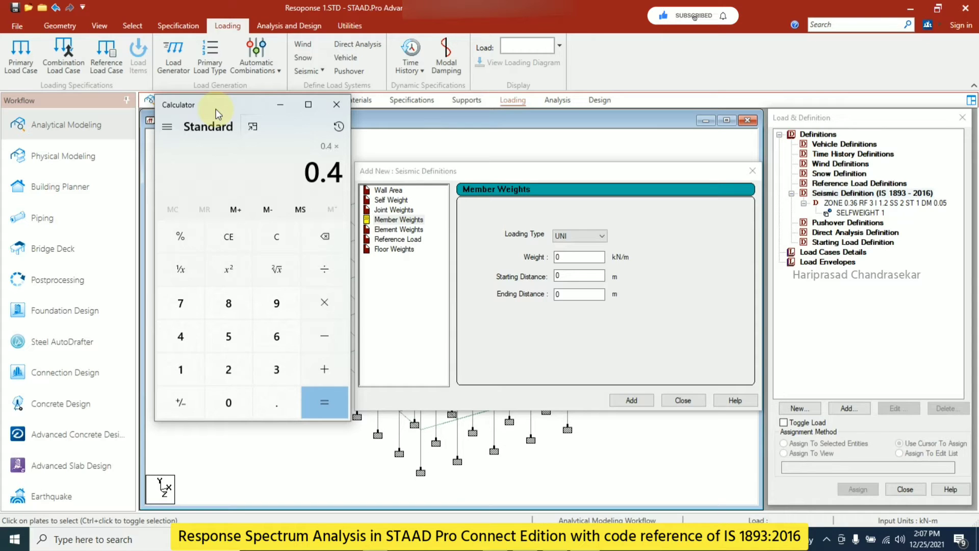
{"action": "key", "text": "asterisk"}
{"action": "type", "text": "25"}
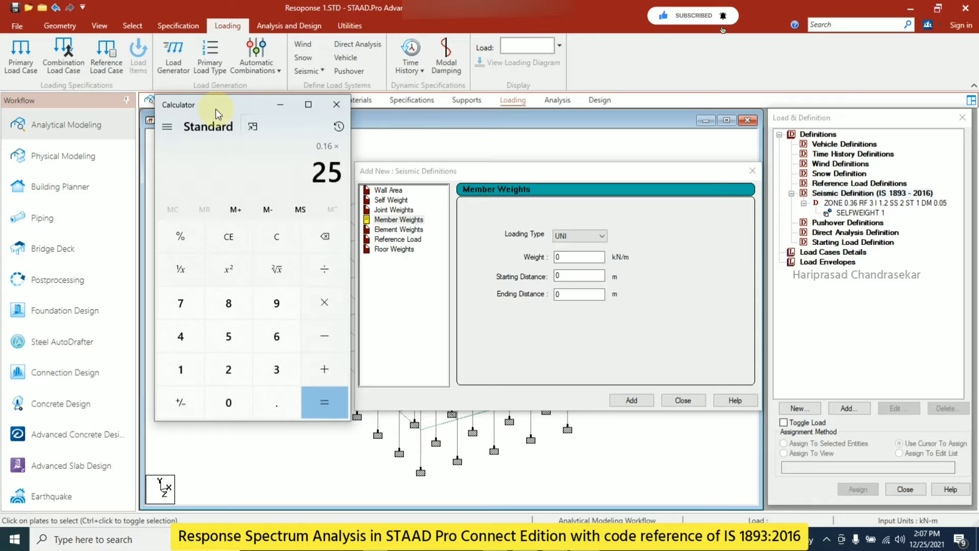
{"action": "key", "text": "Return"}
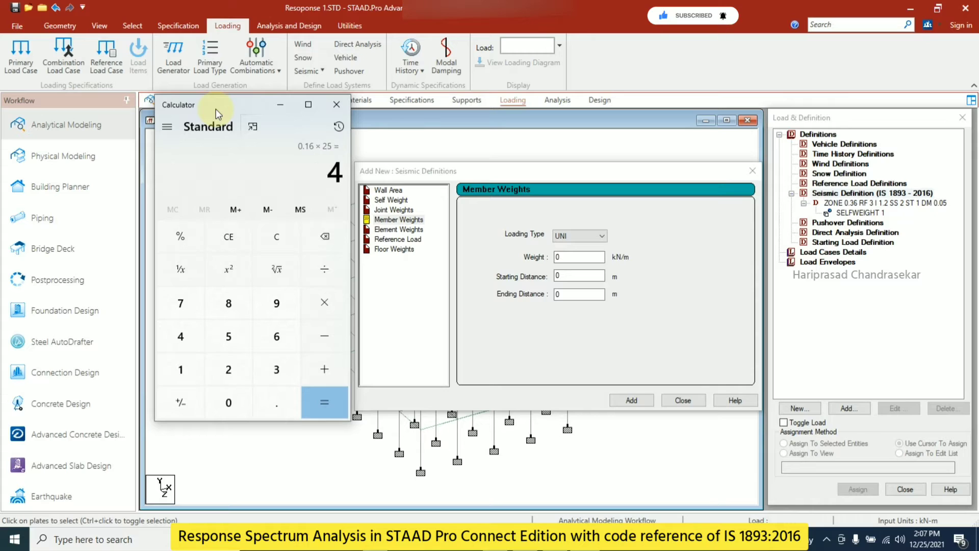
{"action": "left_click", "coordinate": [336, 106]}
Set the uniform member weight to 4 kN/m and add it to the seismic definition
{"action": "double_click", "coordinate": [559, 257]}
{"action": "type", "text": "4"}
{"action": "left_click", "coordinate": [644, 399]}
Switch to Calculator and work out the slab's weight per square metre as 0.15 × 25
{"action": "key", "text": "XF86Calculator"}
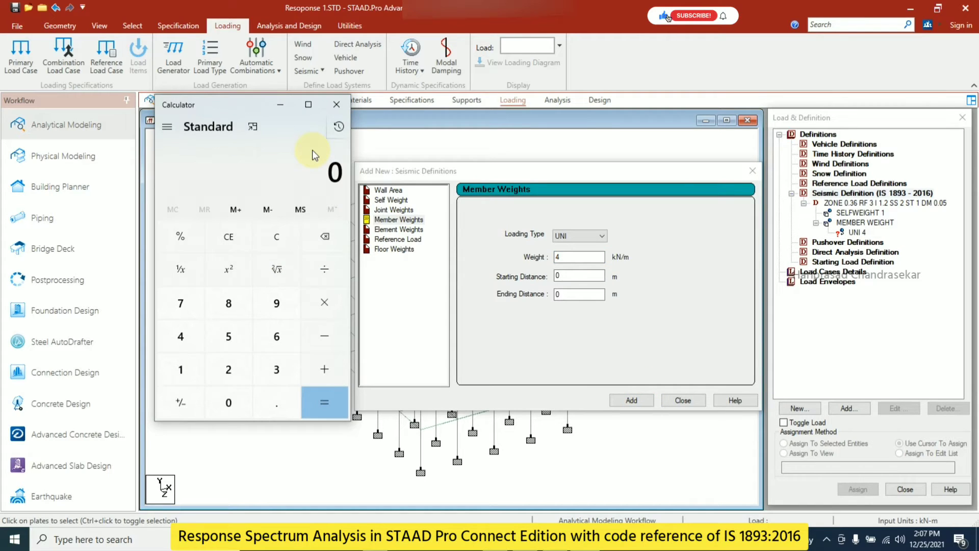
{"action": "type", "text": ".15"}
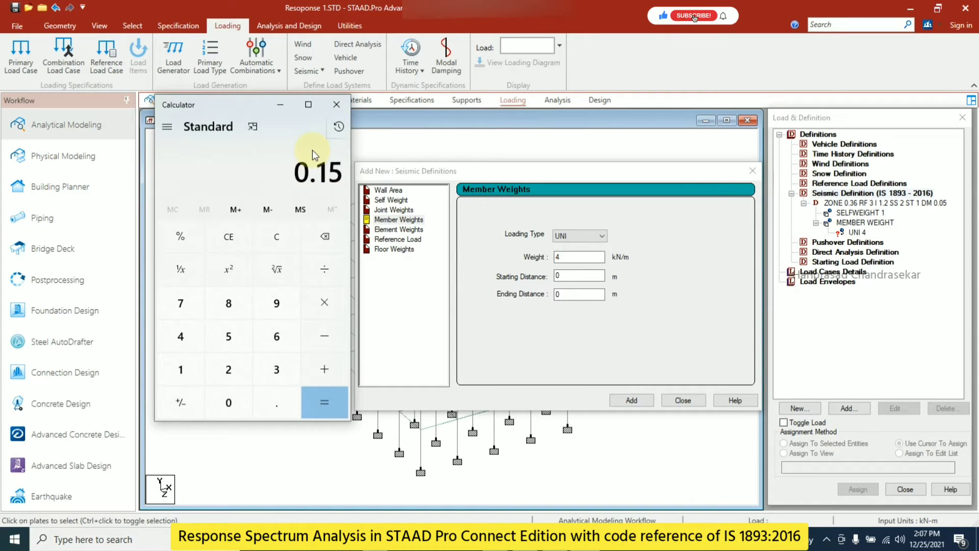
{"action": "type", "text": "*25"}
{"action": "key", "text": "Return"}
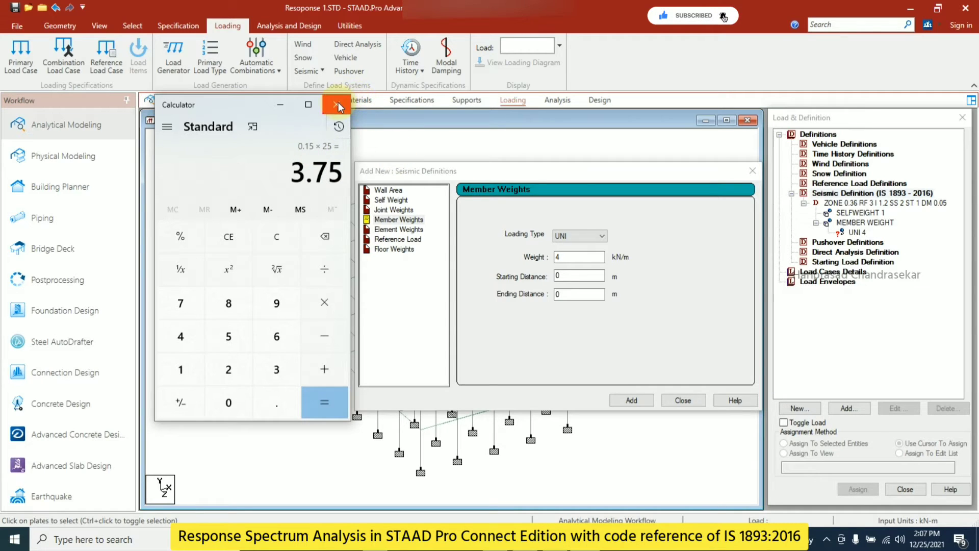
{"action": "left_click", "coordinate": [400, 224]}
Add an element weight with a pressure of 3.75 kN/m2 to the seismic definition
{"action": "left_click", "coordinate": [406, 230]}
{"action": "double_click", "coordinate": [576, 265]}
{"action": "type", "text": "3.75"}
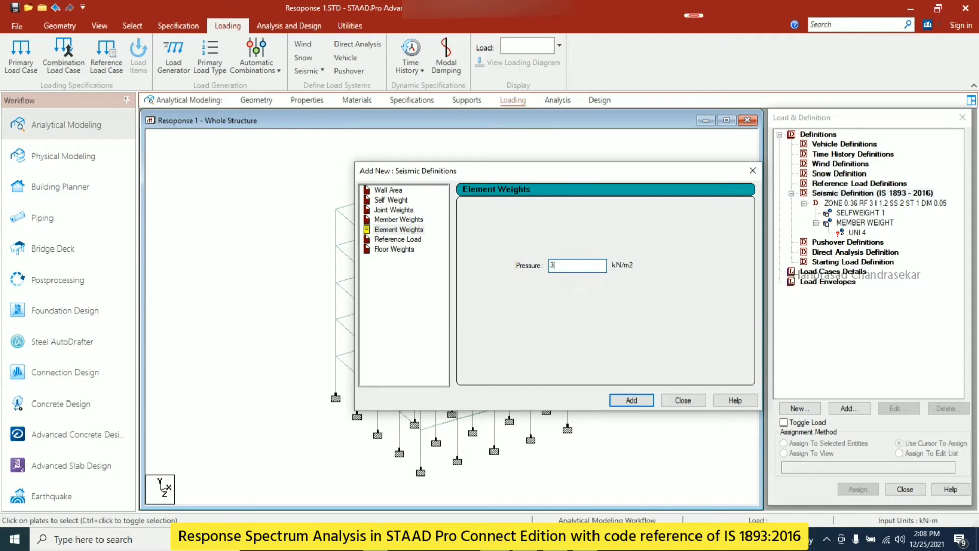
{"action": "left_click", "coordinate": [639, 399]}
{"action": "left_click", "coordinate": [684, 400]}
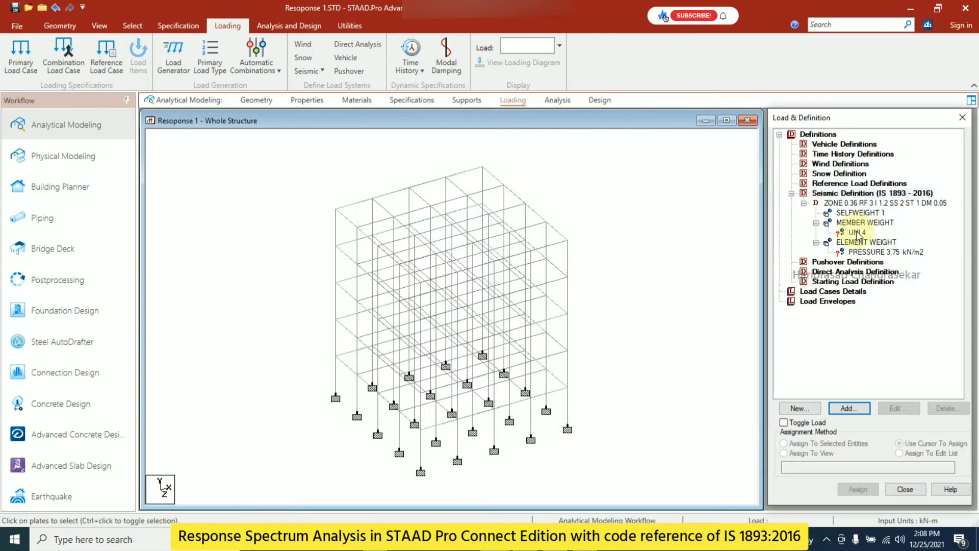
Select all beams parallel to X and all beams parallel to Z for the UNI 4 member weight
{"action": "left_click", "coordinate": [857, 233]}
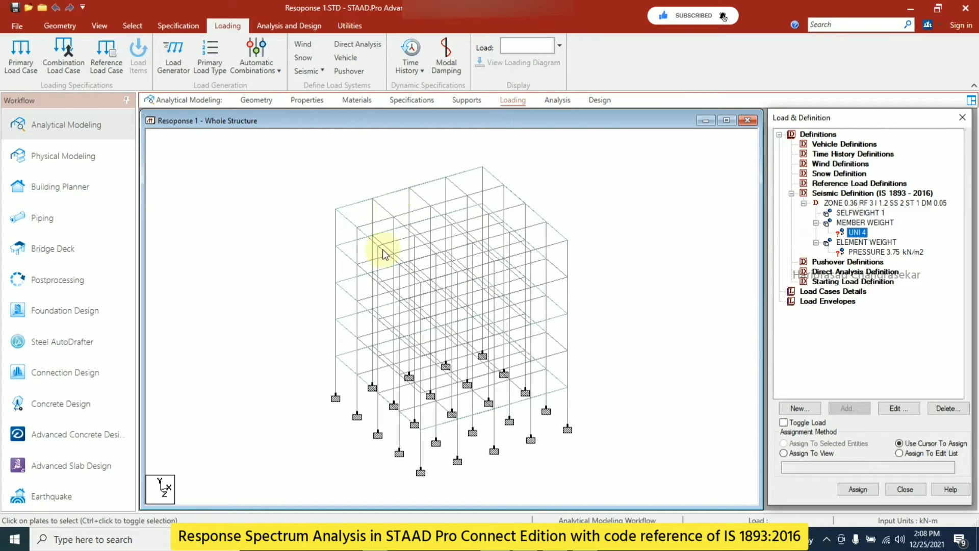
{"action": "left_click", "coordinate": [132, 26]}
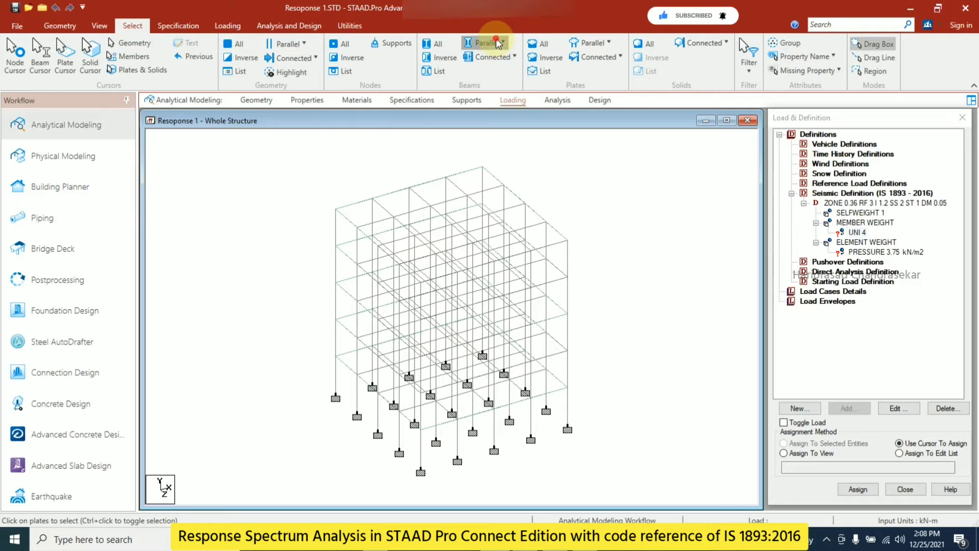
{"action": "left_click", "coordinate": [489, 43]}
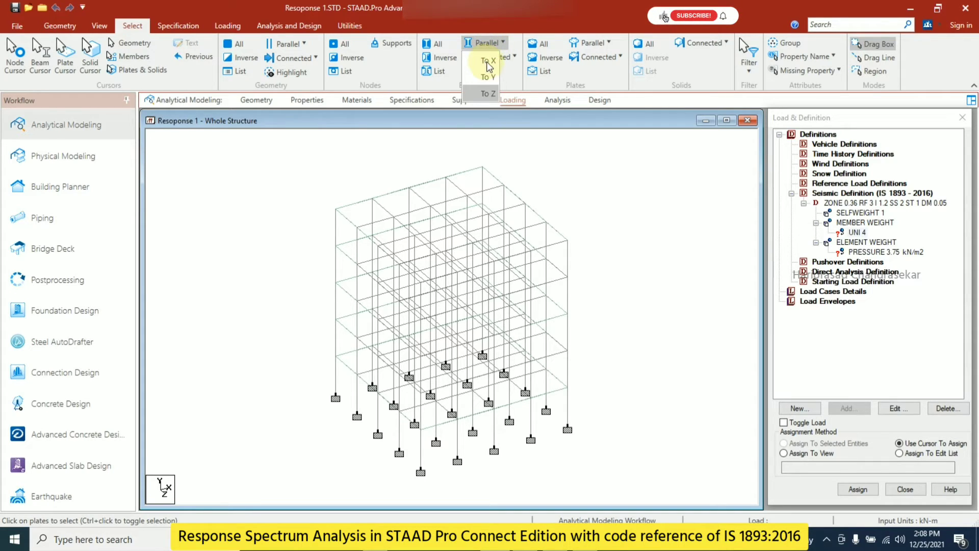
{"action": "left_click", "coordinate": [493, 62]}
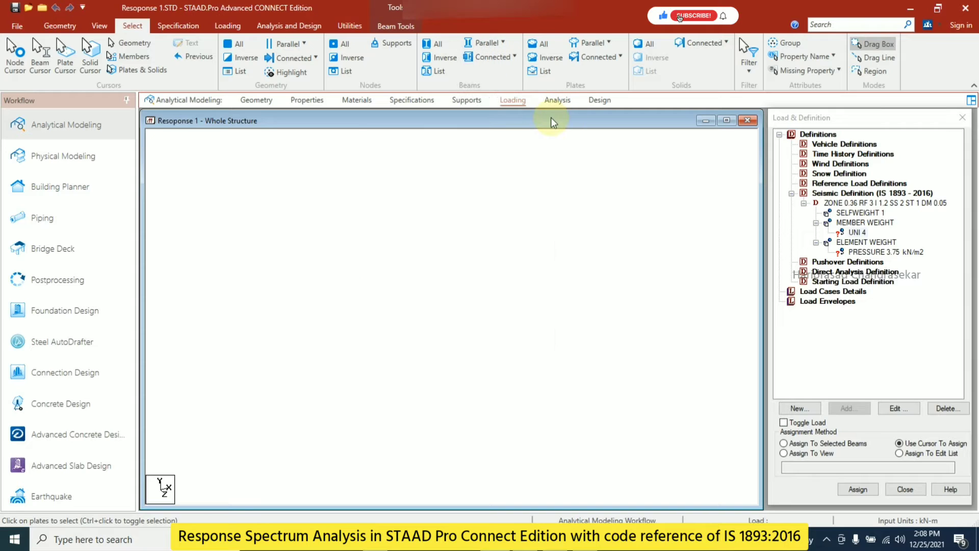
{"action": "left_click", "coordinate": [496, 44]}
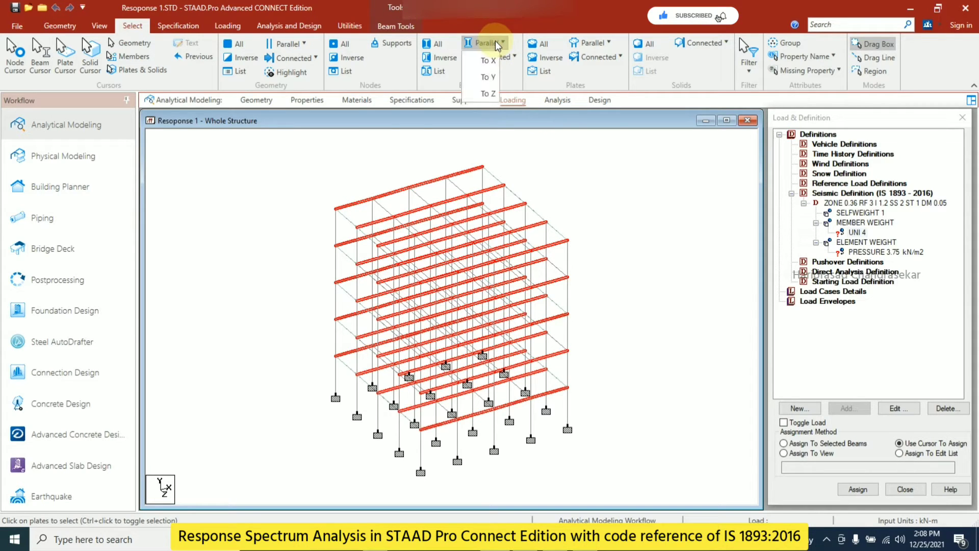
{"action": "left_click", "coordinate": [488, 94]}
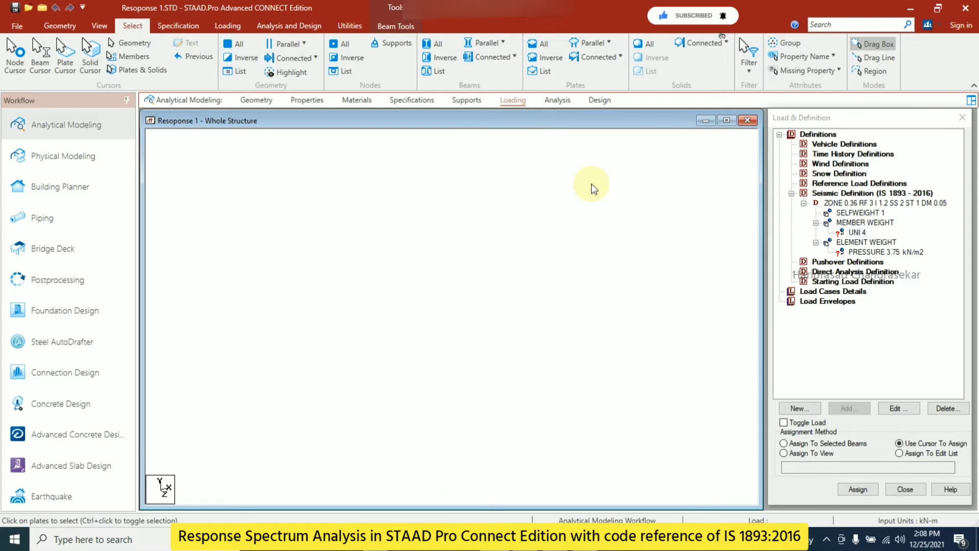
Assign the UNI 4 member weight to the selected beams
{"action": "left_click", "coordinate": [856, 232]}
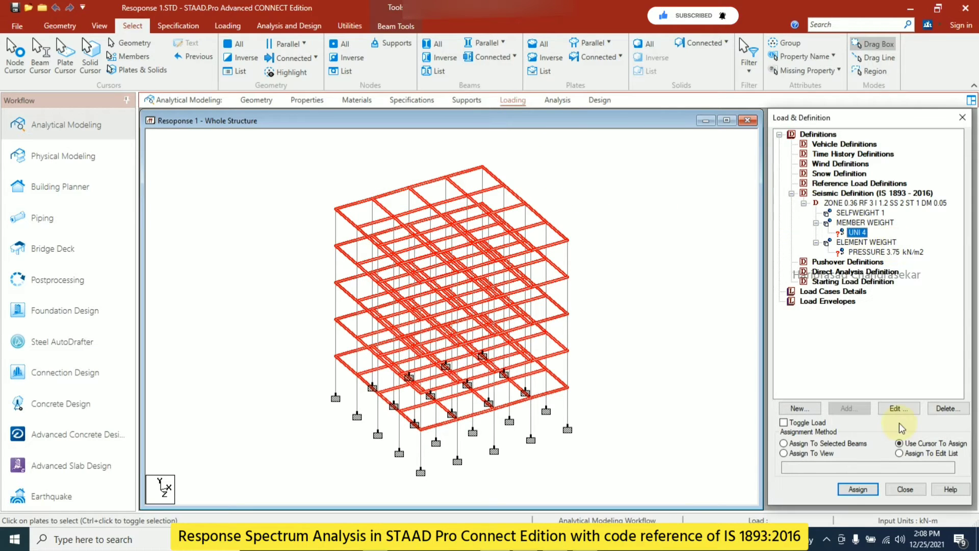
{"action": "left_click", "coordinate": [825, 444]}
{"action": "left_click", "coordinate": [858, 489]}
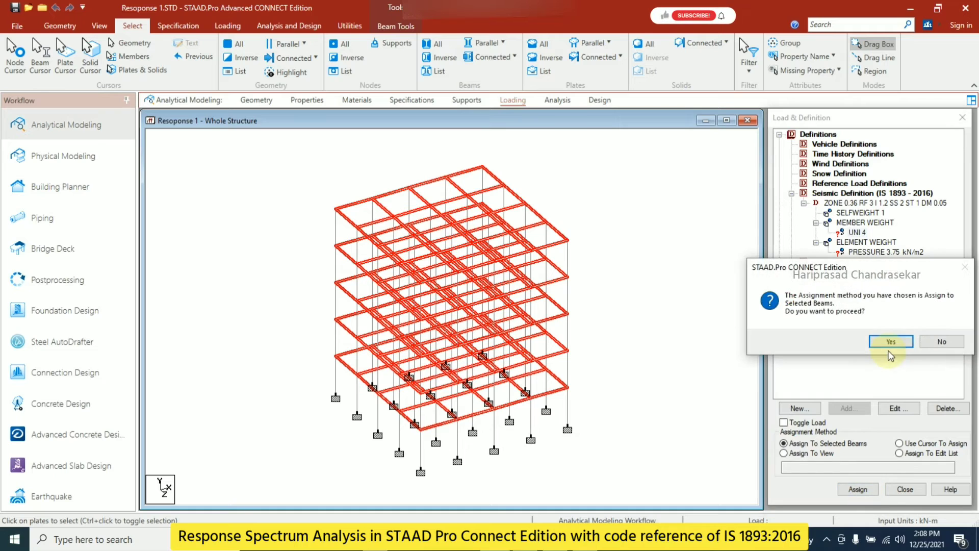
{"action": "left_click", "coordinate": [891, 342]}
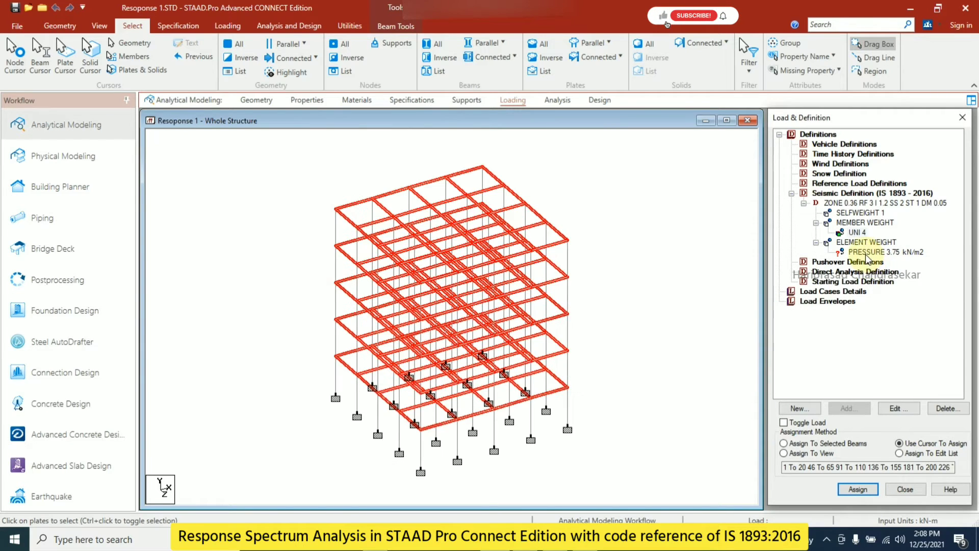
Assign the 3.75 kN/m2 element weight to all plates in the view
{"action": "left_click", "coordinate": [865, 252]}
{"action": "left_click", "coordinate": [784, 453]}
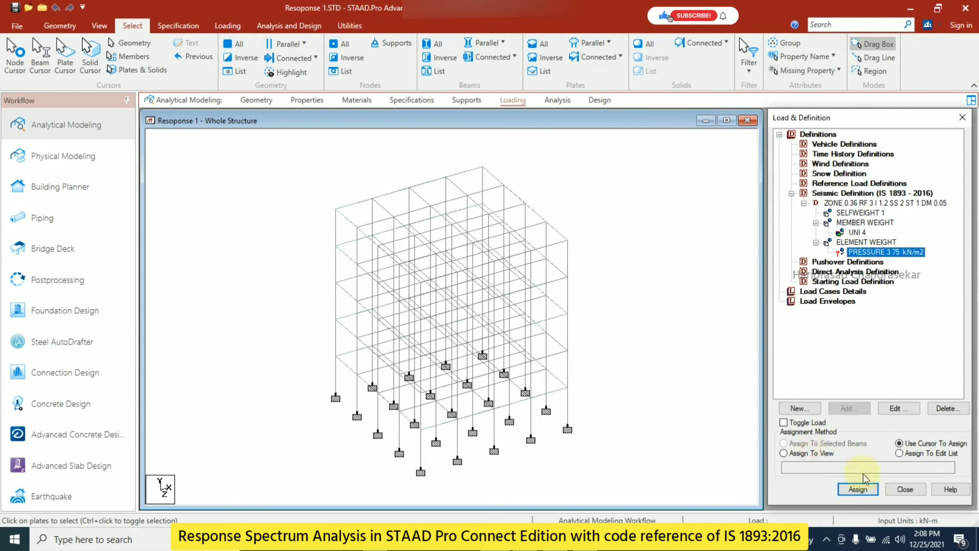
{"action": "left_click", "coordinate": [872, 488]}
{"action": "left_click", "coordinate": [892, 340]}
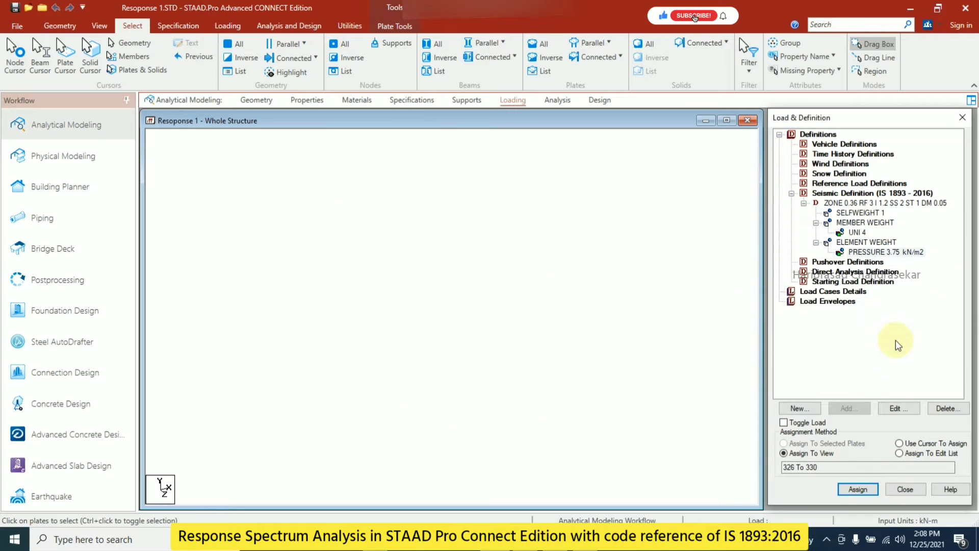
Create primary load case 1 with loading type Seismic and the title Response Spectrum Analysis
{"action": "left_click", "coordinate": [833, 291]}
{"action": "left_click", "coordinate": [849, 408]}
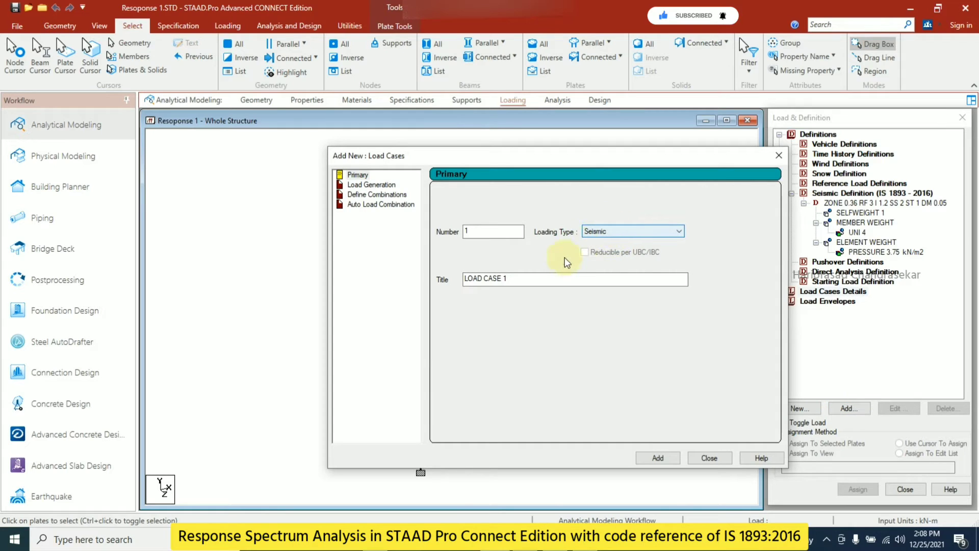
{"action": "left_click_drag", "start_coordinate": [546, 278], "coordinate": [389, 278]}
{"action": "type", "text": "R"}
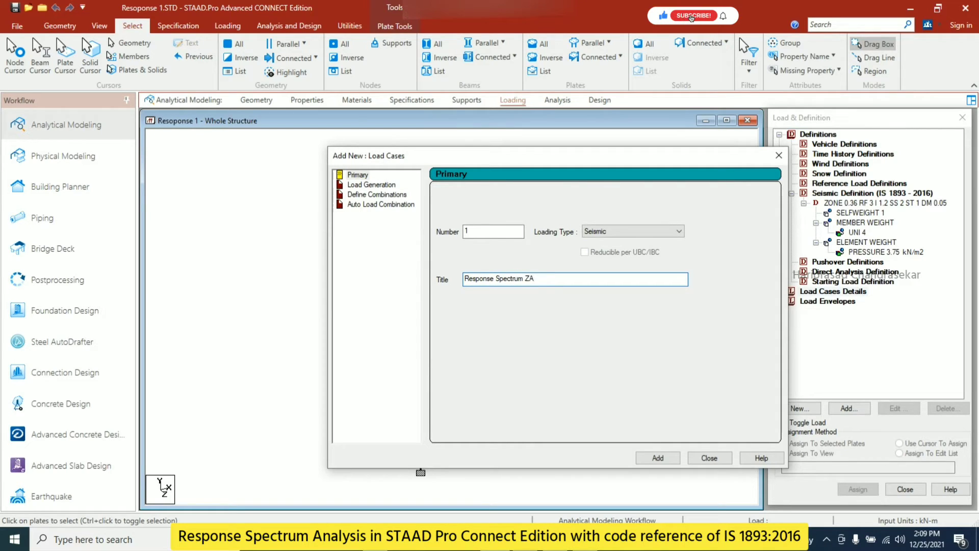
{"action": "type", "text": "esponse Spectrum Analysis"}
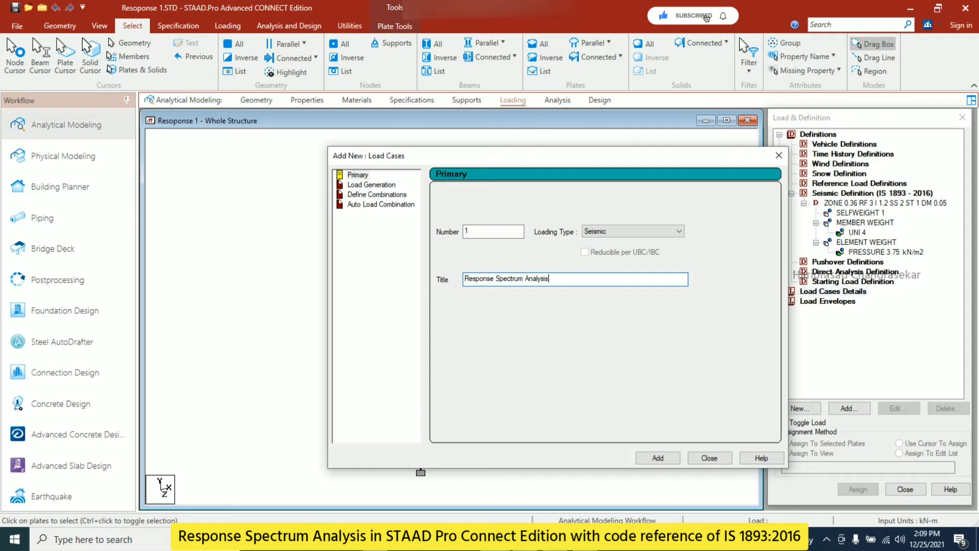
{"action": "left_click", "coordinate": [661, 458]}
{"action": "left_click", "coordinate": [708, 457]}
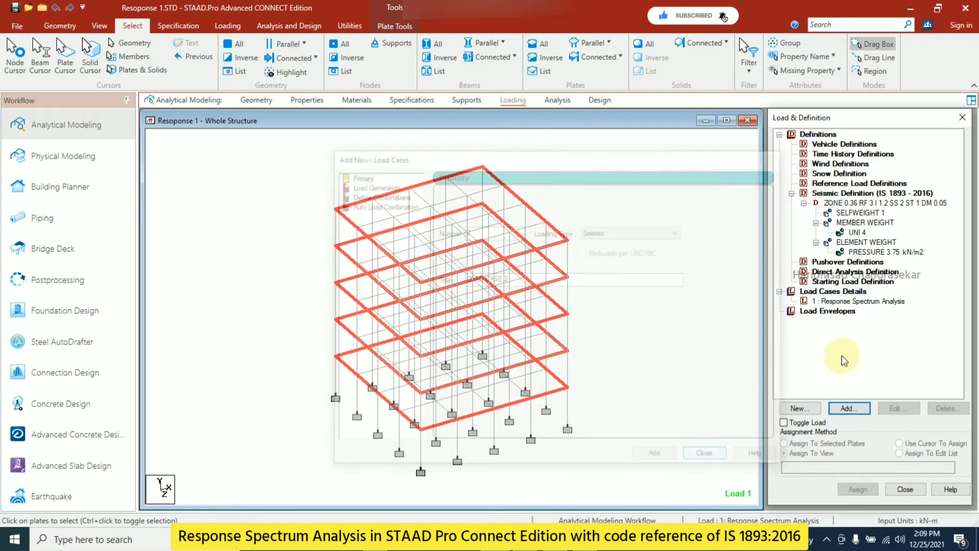
Add selfweight loads with factor 1 in the X, Y and Z directions to the Response Spectrum Analysis load case
{"action": "left_click", "coordinate": [847, 302]}
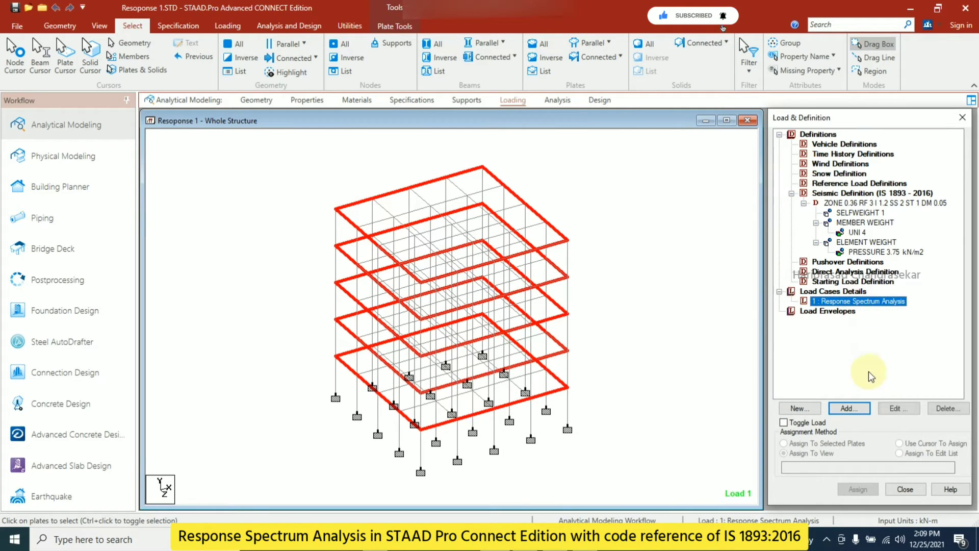
{"action": "left_click", "coordinate": [859, 410]}
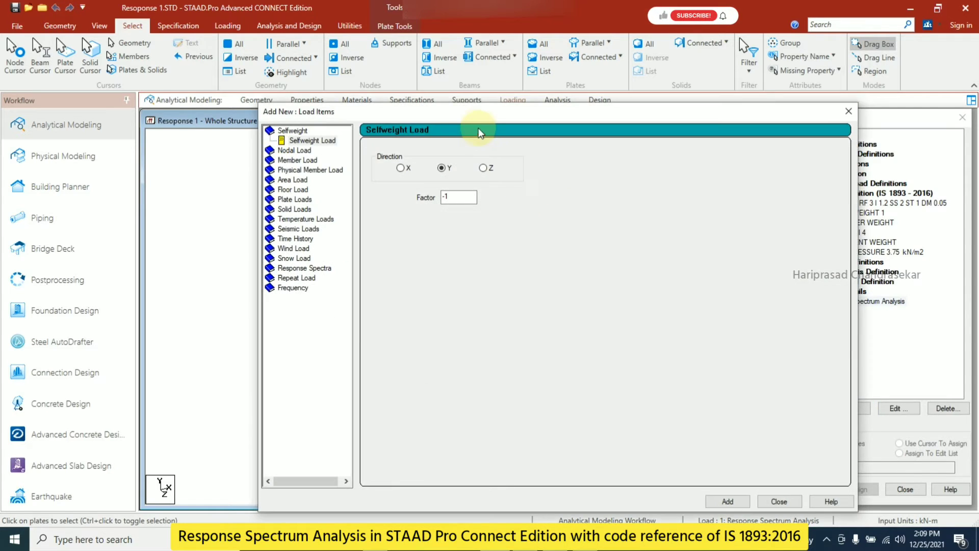
{"action": "left_click_drag", "start_coordinate": [480, 121], "coordinate": [400, 84]}
{"action": "double_click", "coordinate": [385, 166]}
{"action": "left_click", "coordinate": [332, 134]}
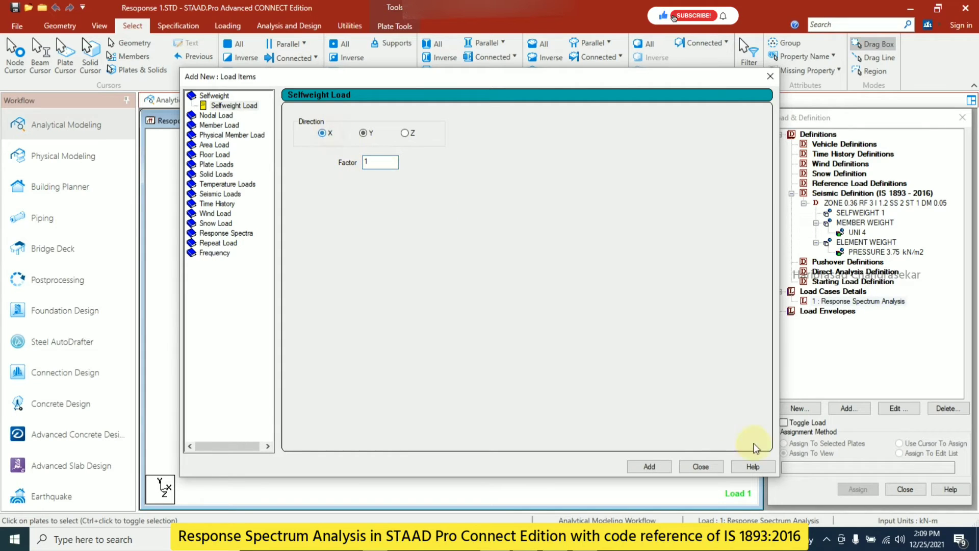
{"action": "left_click", "coordinate": [653, 466]}
{"action": "left_click", "coordinate": [365, 133]}
{"action": "left_click", "coordinate": [649, 466]}
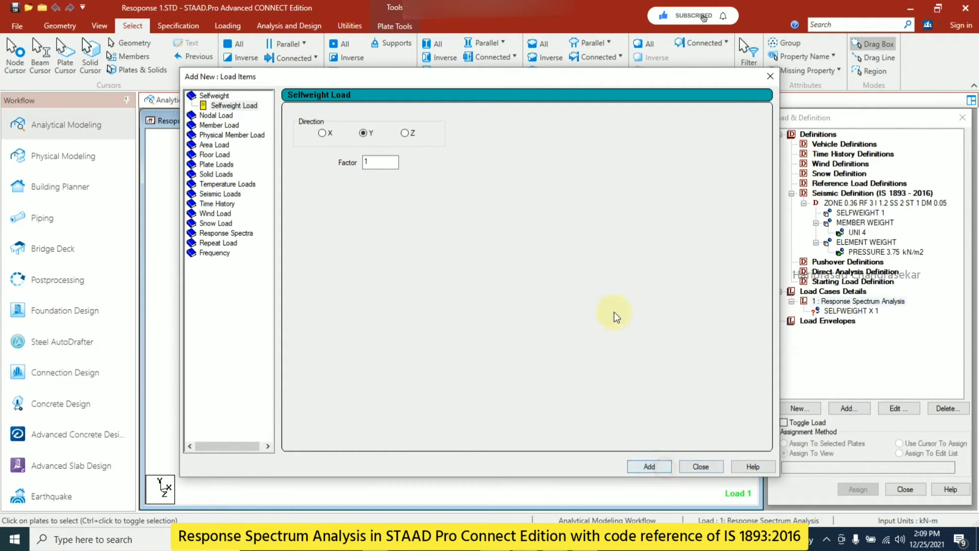
{"action": "left_click", "coordinate": [659, 467]}
Add uniform member forces of 4 kN/m in the GX, GY and GZ directions to the load case
{"action": "left_click", "coordinate": [219, 126]}
{"action": "left_click", "coordinate": [231, 125]}
{"action": "type", "text": "4"}
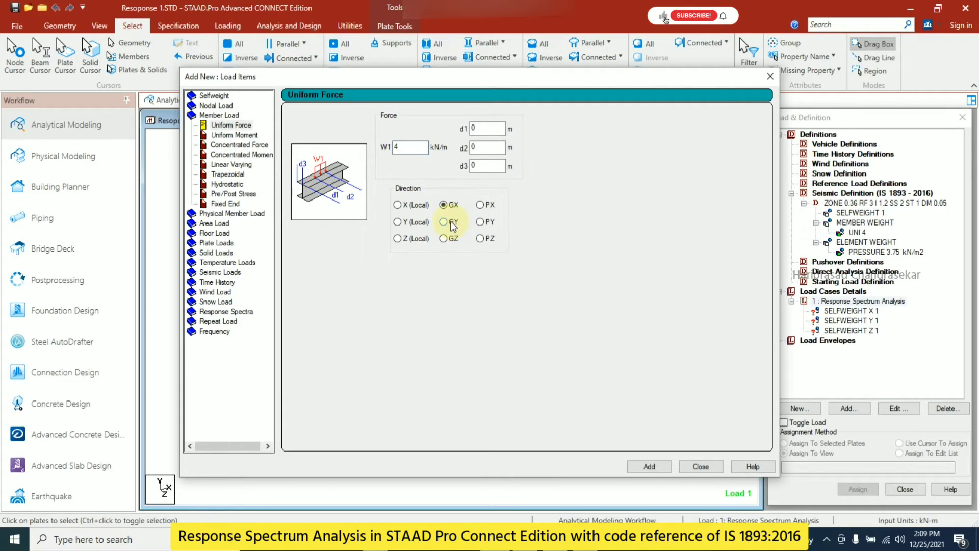
{"action": "left_click", "coordinate": [652, 466]}
{"action": "left_click", "coordinate": [443, 222]}
{"action": "left_click", "coordinate": [649, 466]}
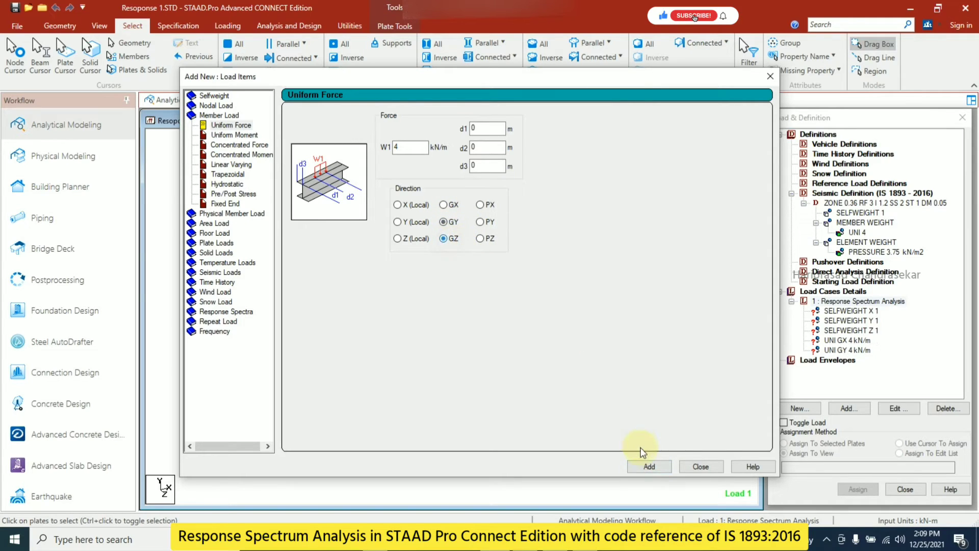
{"action": "left_click", "coordinate": [648, 465]}
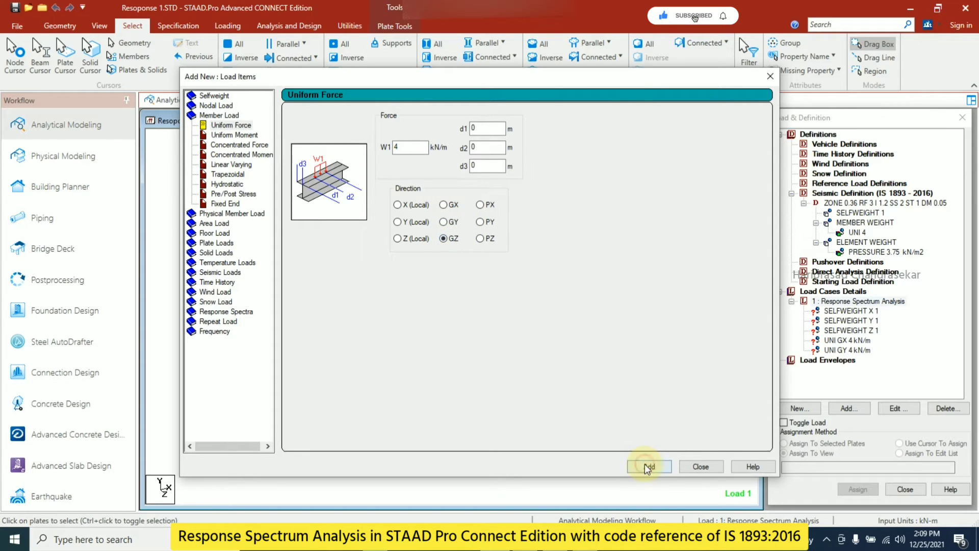
Add a floor load of 3.75 kN/m2 in Global Y over the Y range 0 to 15 m and display it on the structure
{"action": "left_click", "coordinate": [215, 233]}
{"action": "double_click", "coordinate": [343, 173]}
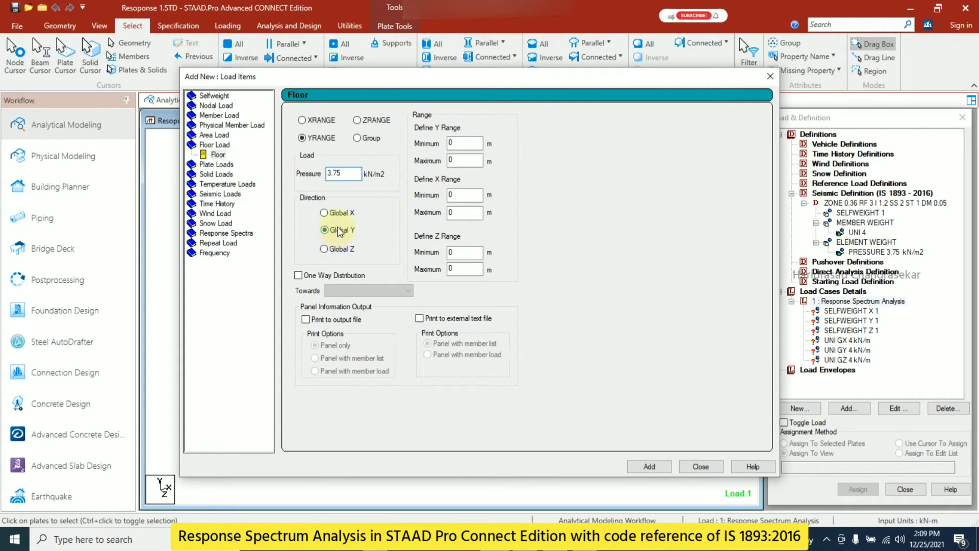
{"action": "double_click", "coordinate": [461, 143]}
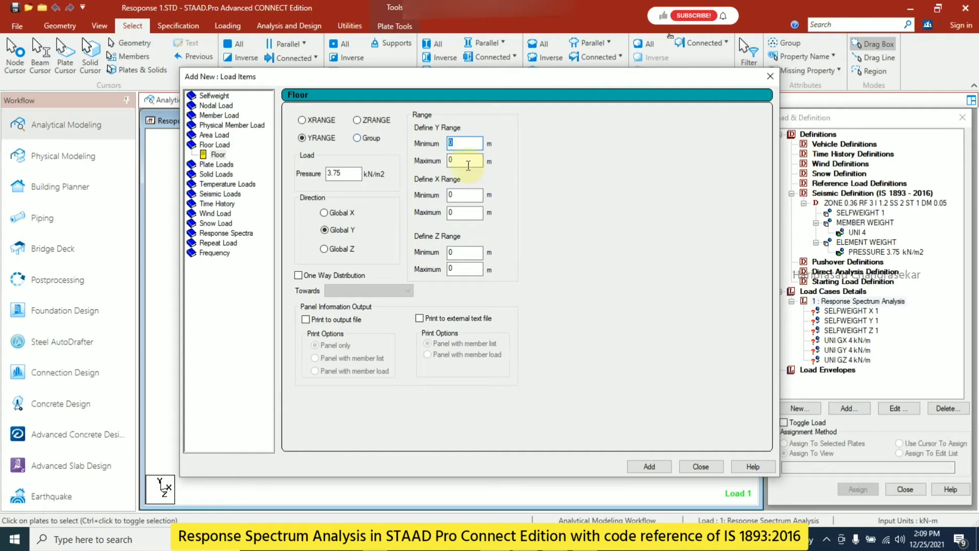
{"action": "key", "text": "Tab"}
{"action": "type", "text": "15"}
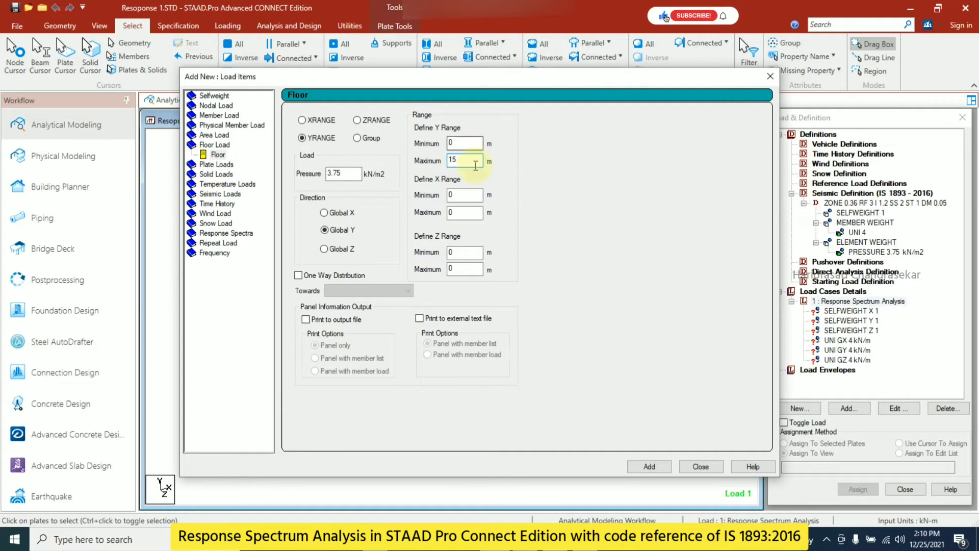
{"action": "left_click", "coordinate": [649, 467]}
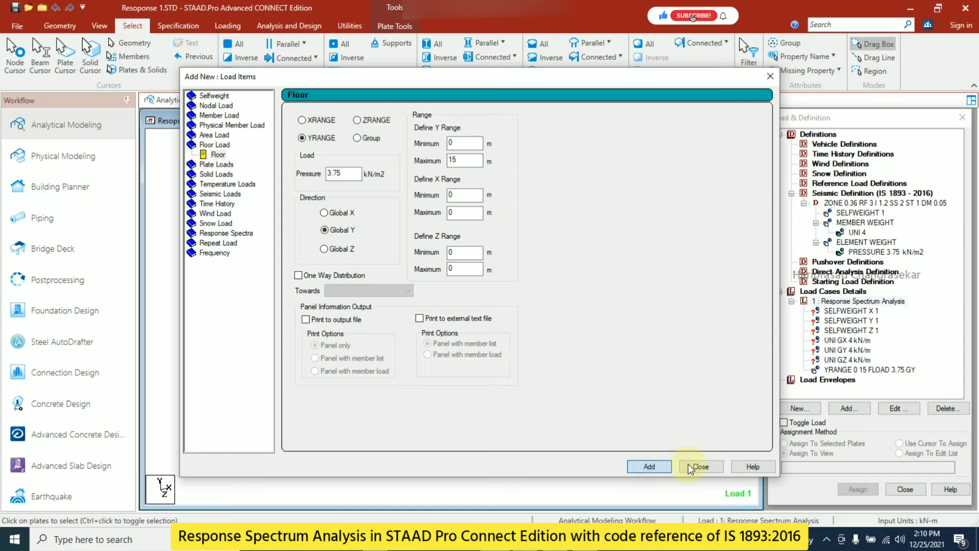
{"action": "left_click", "coordinate": [701, 466]}
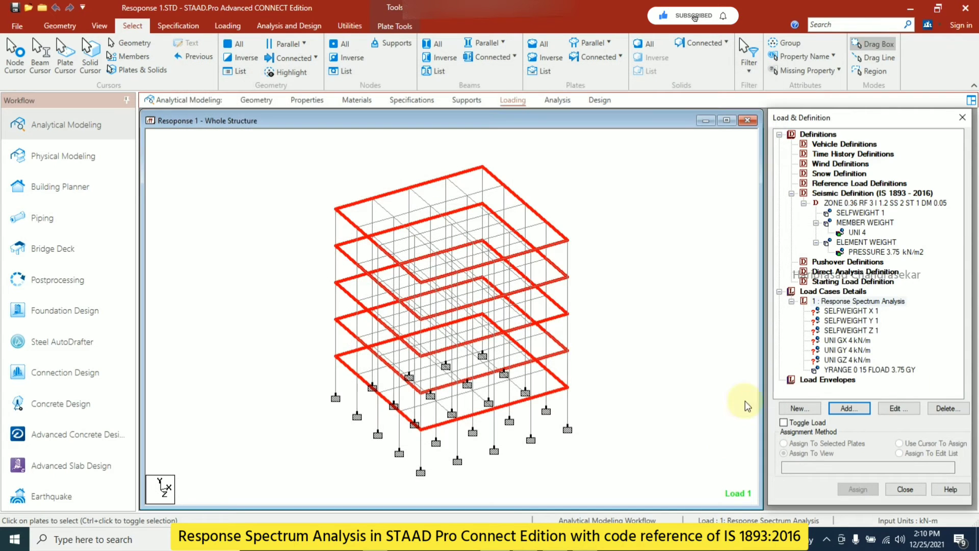
{"action": "left_click", "coordinate": [868, 369]}
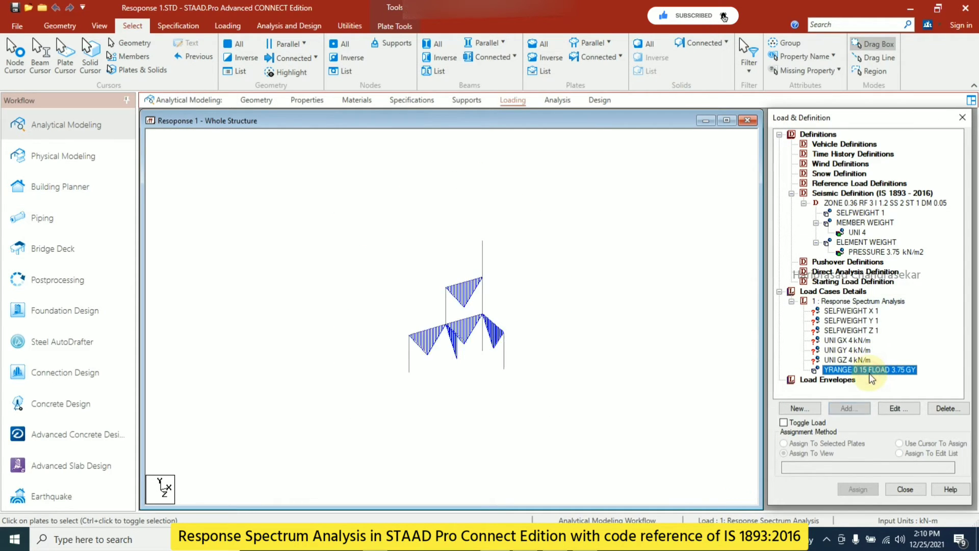
Assign the X, Y and Z selfweight loads of the Response Spectrum Analysis case to the whole view
{"action": "left_click", "coordinate": [851, 311]}
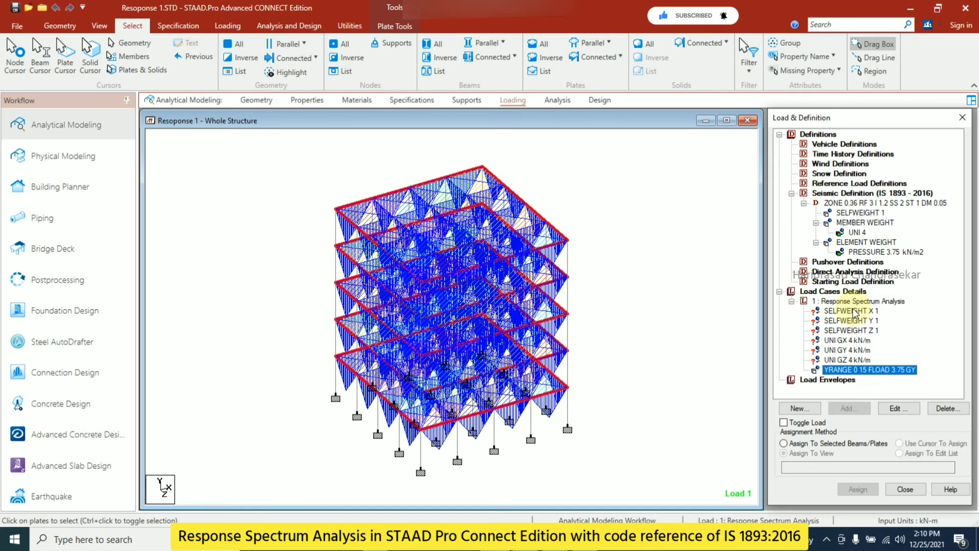
{"action": "left_click", "coordinate": [858, 489]}
{"action": "left_click", "coordinate": [888, 341]}
{"action": "left_click", "coordinate": [850, 320]}
{"action": "left_click", "coordinate": [857, 489]}
{"action": "left_click", "coordinate": [890, 340]}
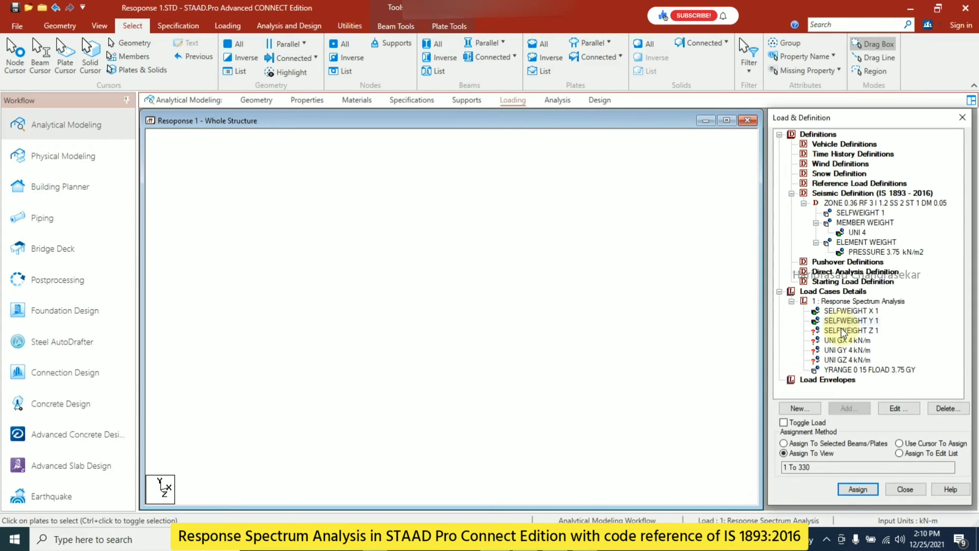
{"action": "left_click", "coordinate": [851, 330]}
{"action": "left_click", "coordinate": [857, 489]}
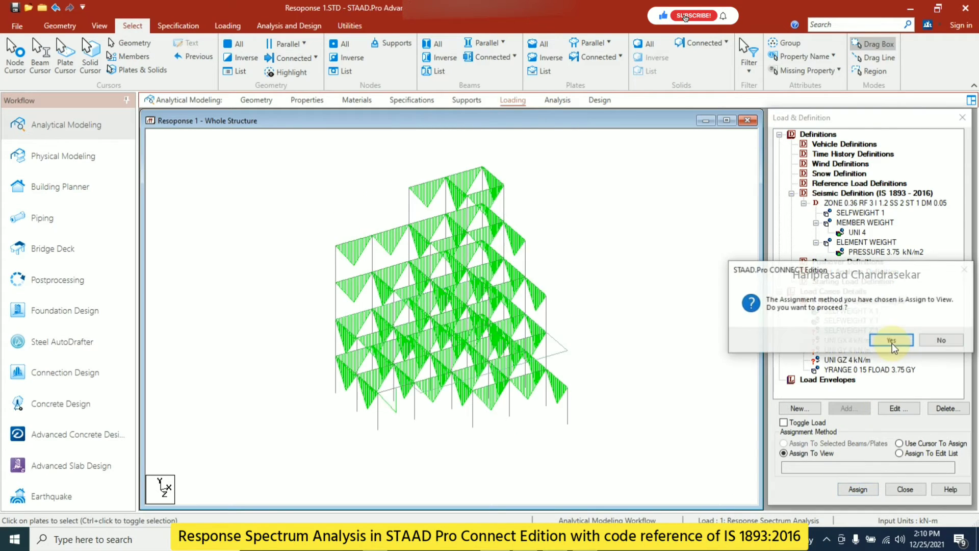
{"action": "left_click", "coordinate": [889, 340]}
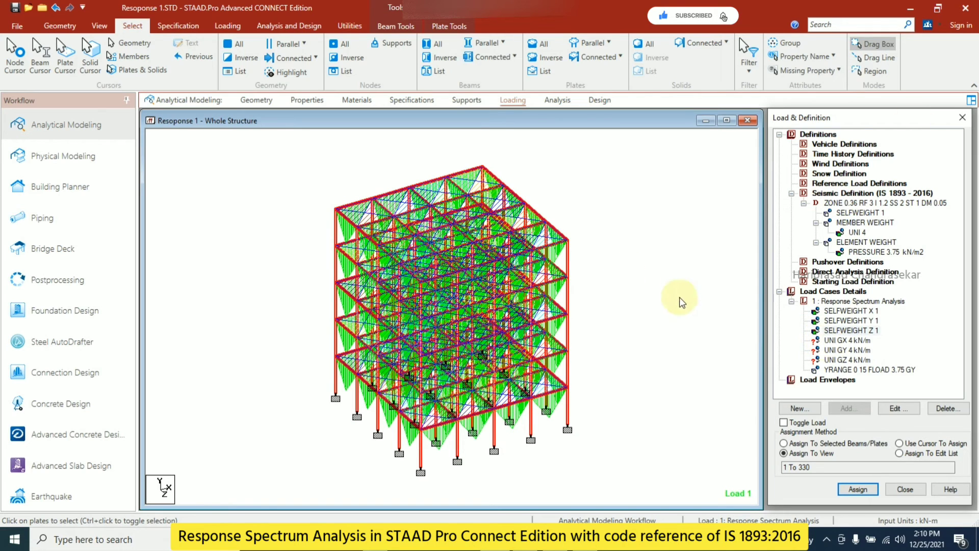
{"action": "left_click", "coordinate": [634, 261]}
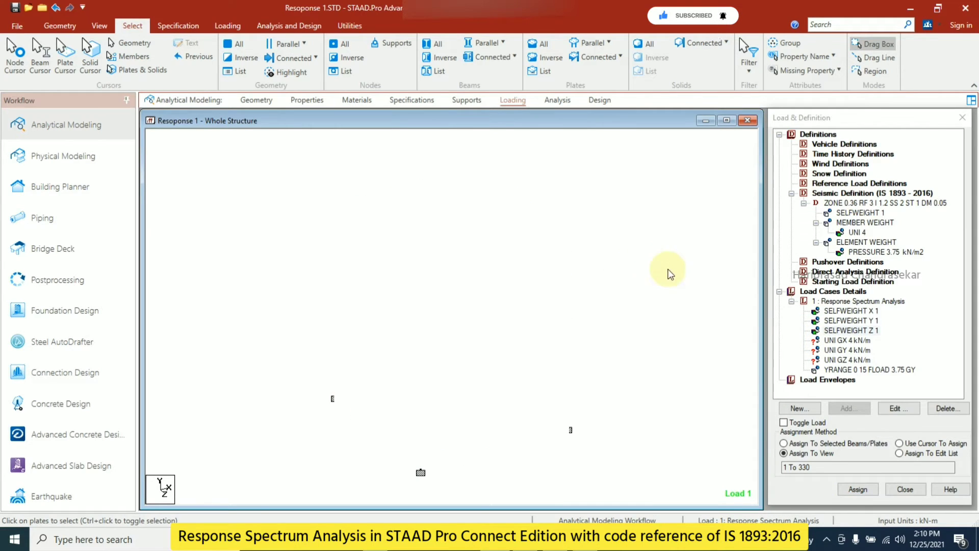
Select all beams parallel to the X and Z axes for the uniform member loads
{"action": "left_click", "coordinate": [831, 340]}
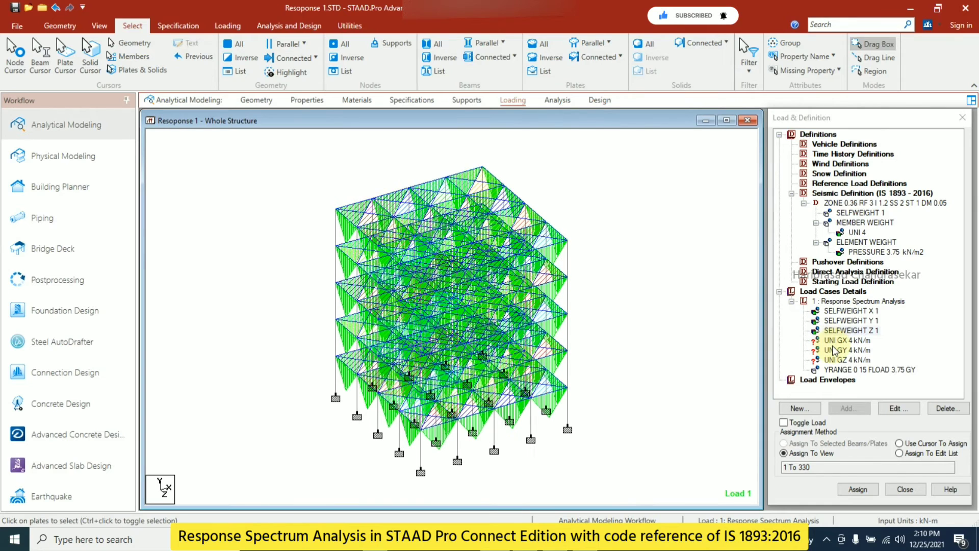
{"action": "left_click", "coordinate": [839, 341]}
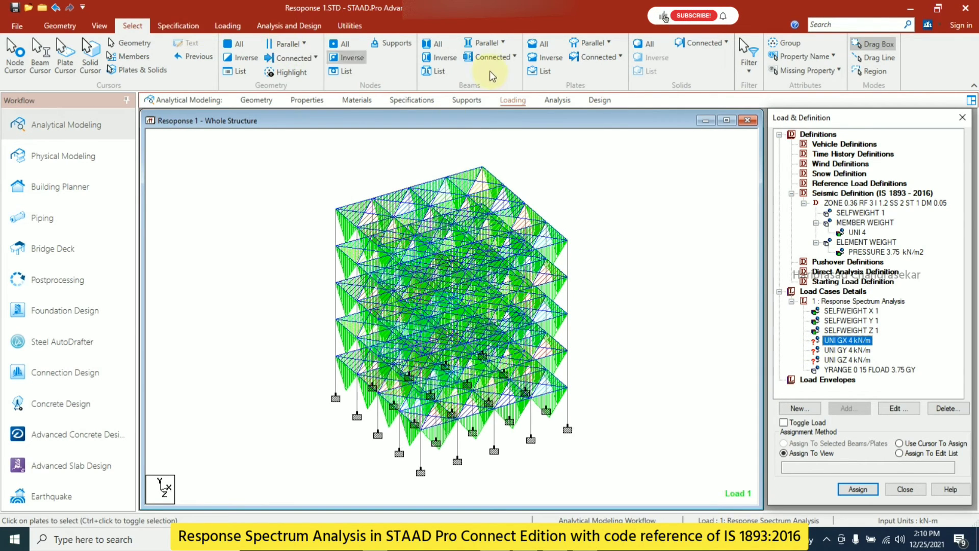
{"action": "left_click", "coordinate": [488, 46]}
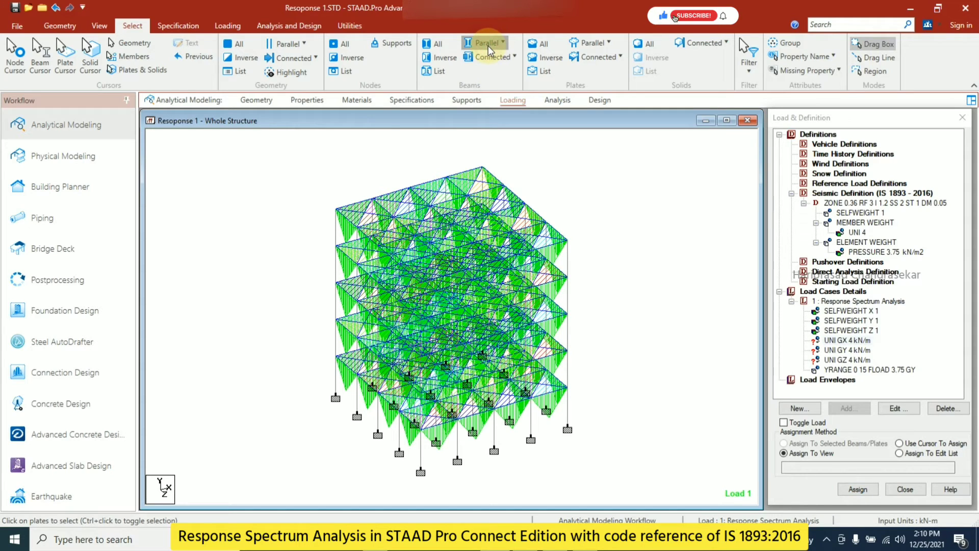
{"action": "left_click", "coordinate": [489, 49]}
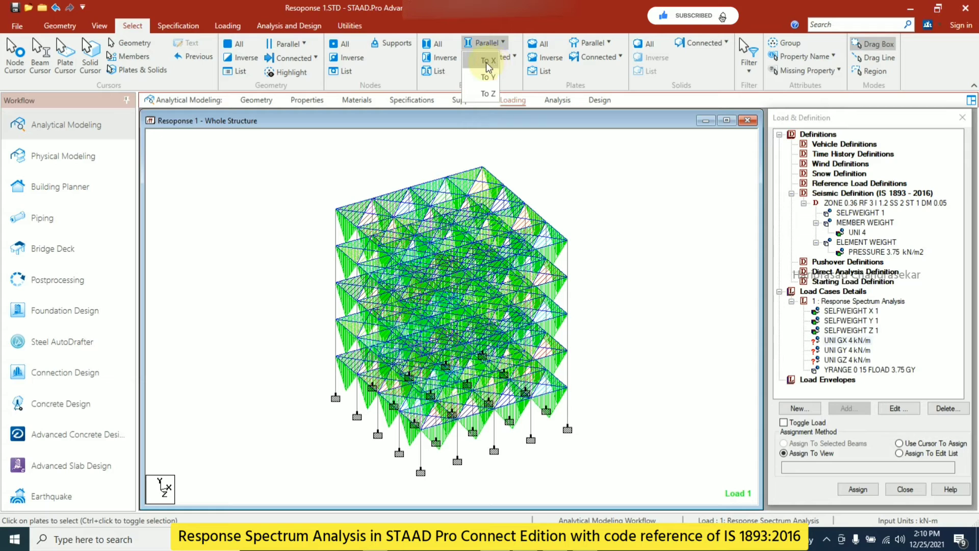
{"action": "left_click", "coordinate": [493, 65]}
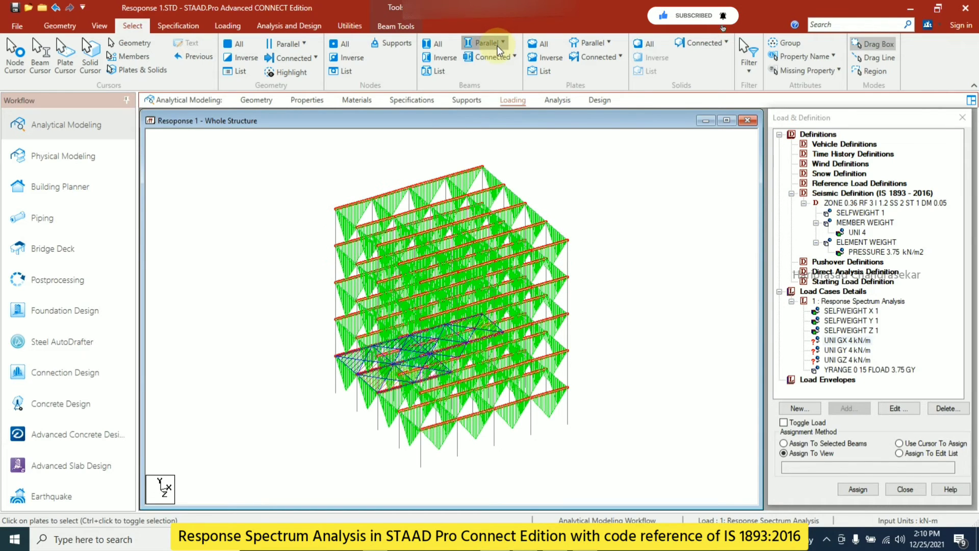
{"action": "left_click", "coordinate": [491, 43]}
{"action": "left_click", "coordinate": [489, 95]}
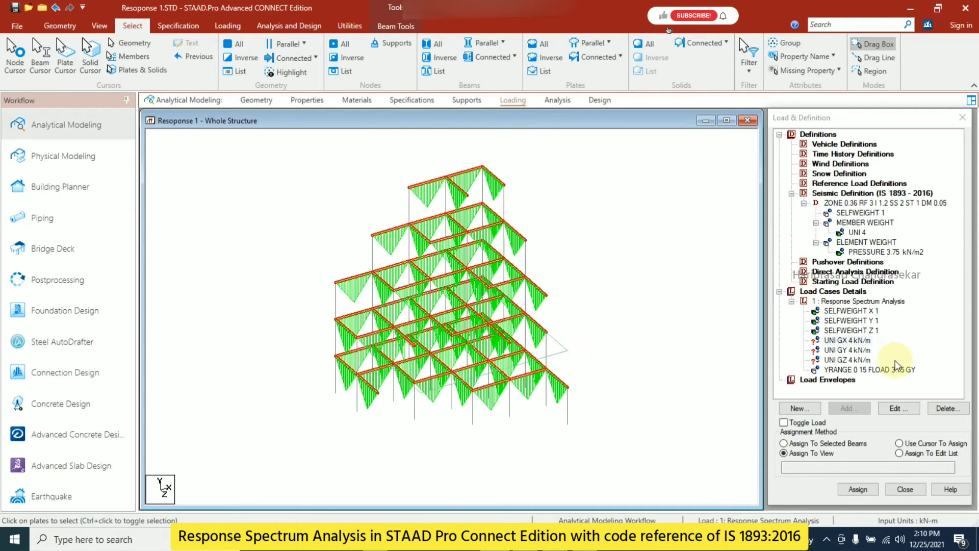
Assign the 4 kN/m uniform loads in GX, GY and GZ to the selected beams
{"action": "left_click", "coordinate": [850, 343]}
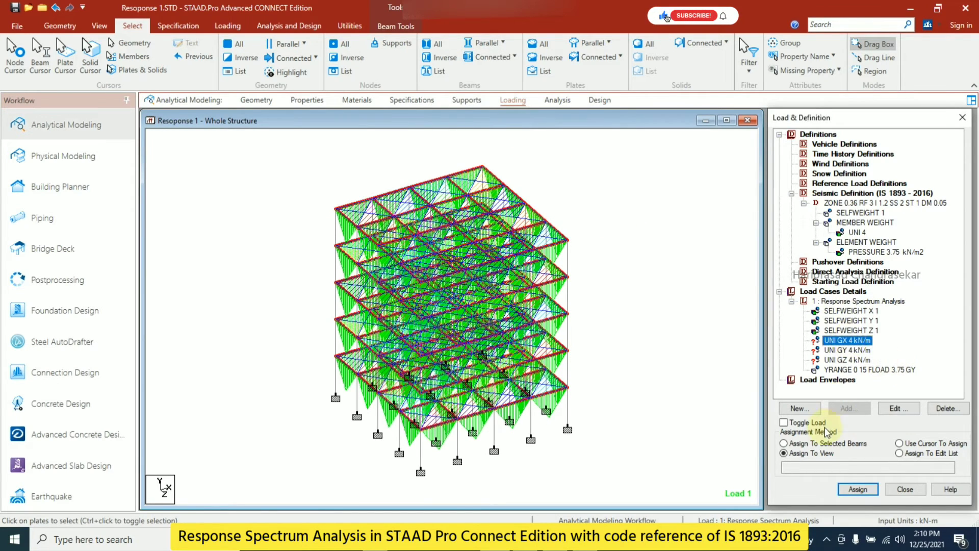
{"action": "left_click", "coordinate": [826, 443]}
{"action": "left_click", "coordinate": [858, 489]}
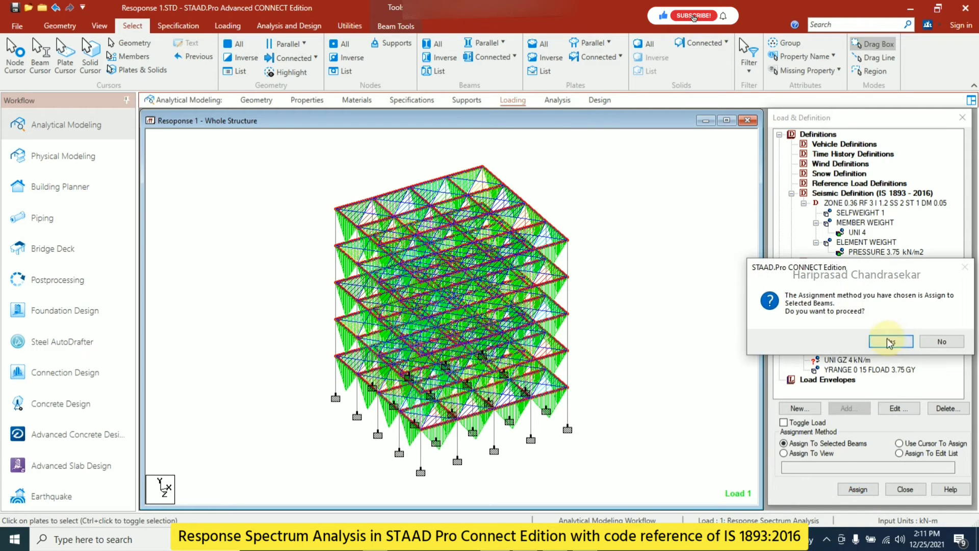
{"action": "left_click", "coordinate": [833, 340]}
{"action": "left_click", "coordinate": [836, 350]}
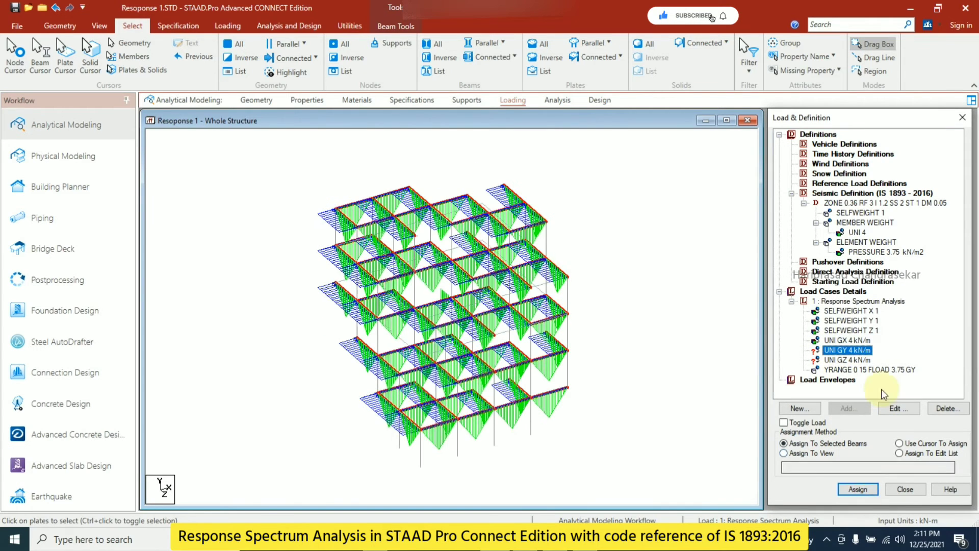
{"action": "key", "text": "Return"}
{"action": "left_click", "coordinate": [881, 343]}
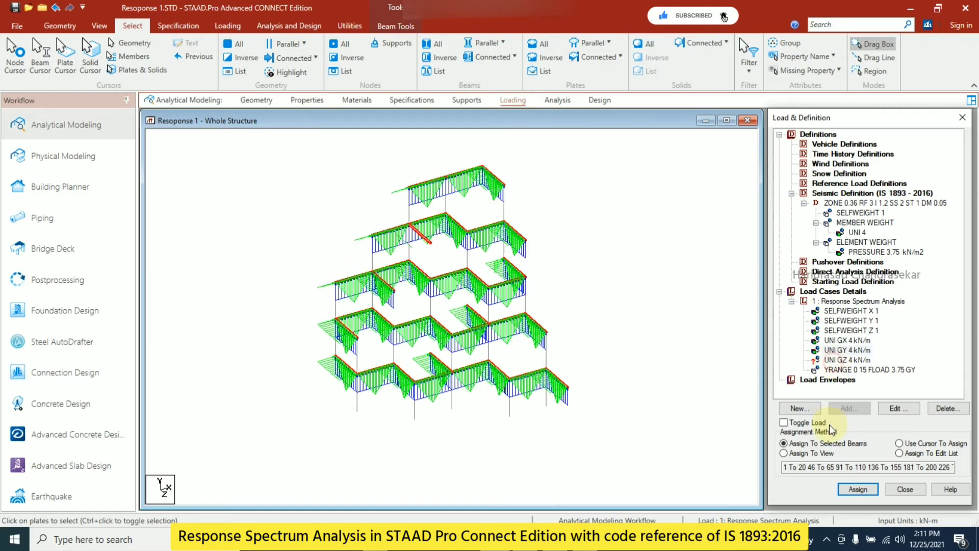
{"action": "left_click", "coordinate": [847, 359]}
{"action": "left_click", "coordinate": [860, 490]}
{"action": "left_click", "coordinate": [889, 341]}
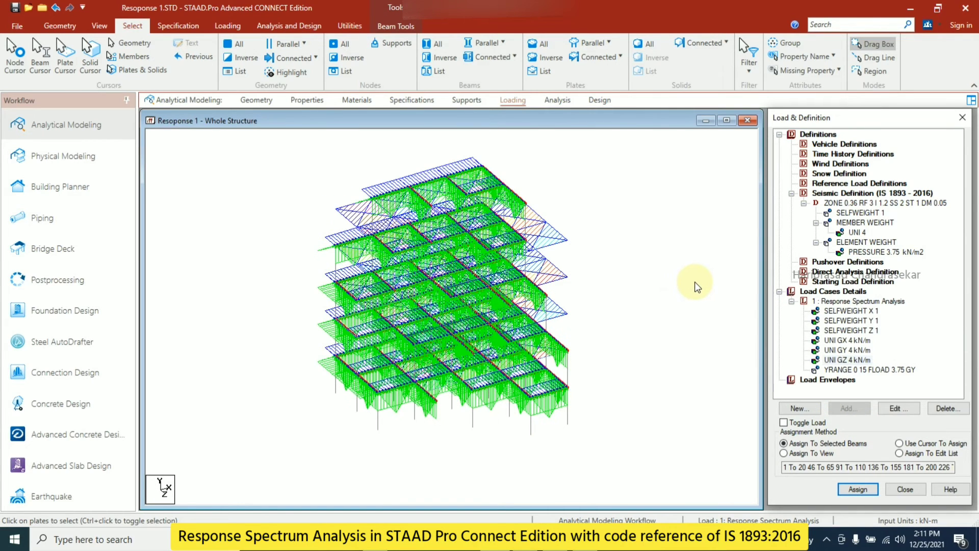
Set up a response spectrum load item in load case 1 with code IS-1893 2016, combination method CQC and subsoil class Medium Soil
{"action": "left_click", "coordinate": [845, 301]}
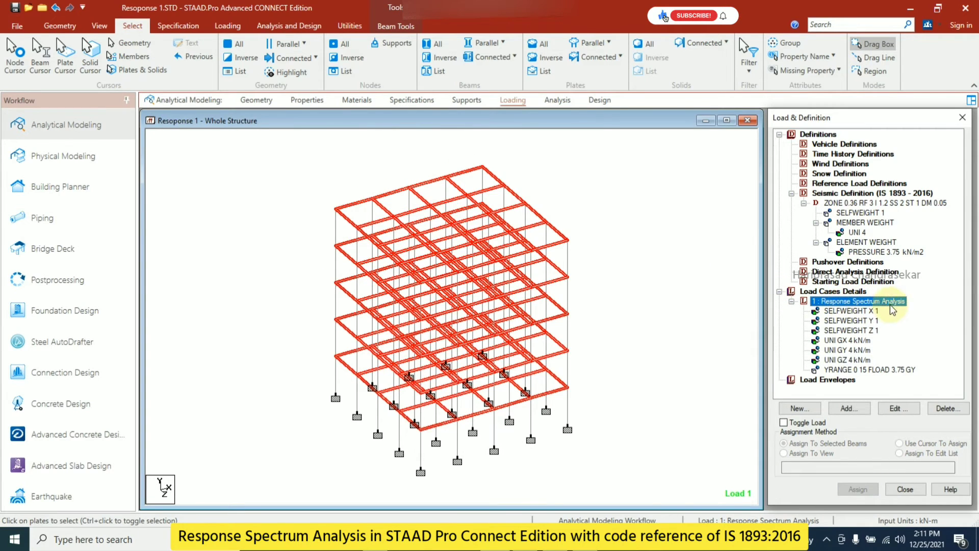
{"action": "left_click", "coordinate": [847, 408]}
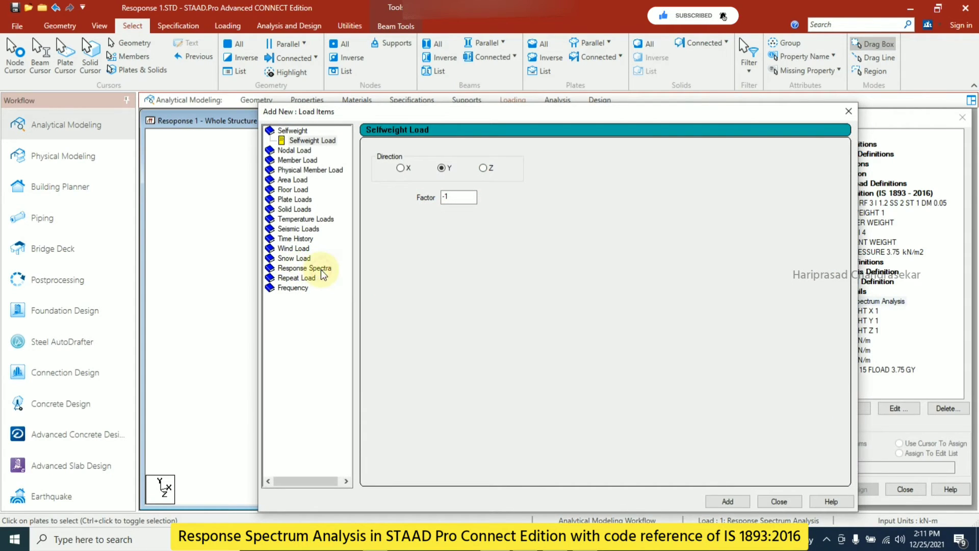
{"action": "left_click", "coordinate": [321, 268]}
{"action": "left_click", "coordinate": [486, 154]}
{"action": "left_click", "coordinate": [475, 154]}
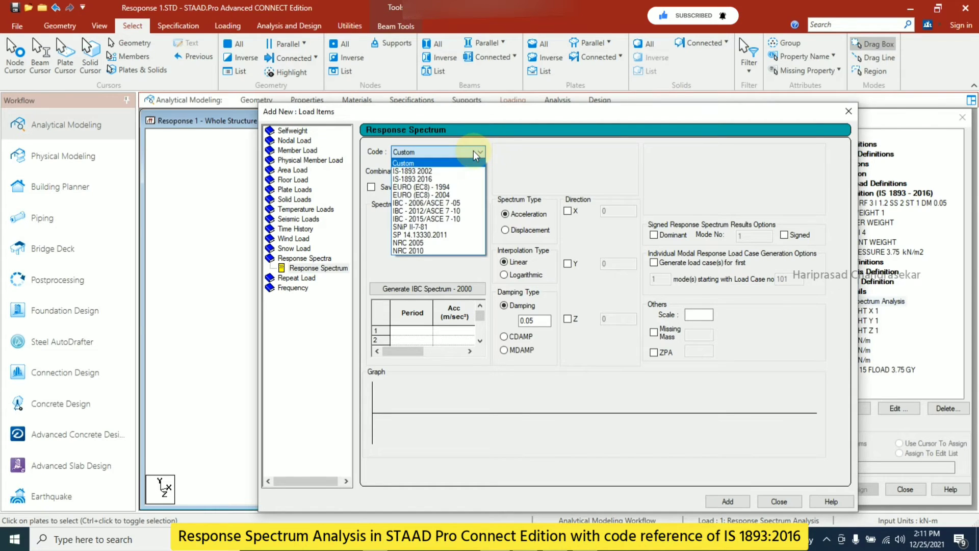
{"action": "left_click", "coordinate": [419, 179]}
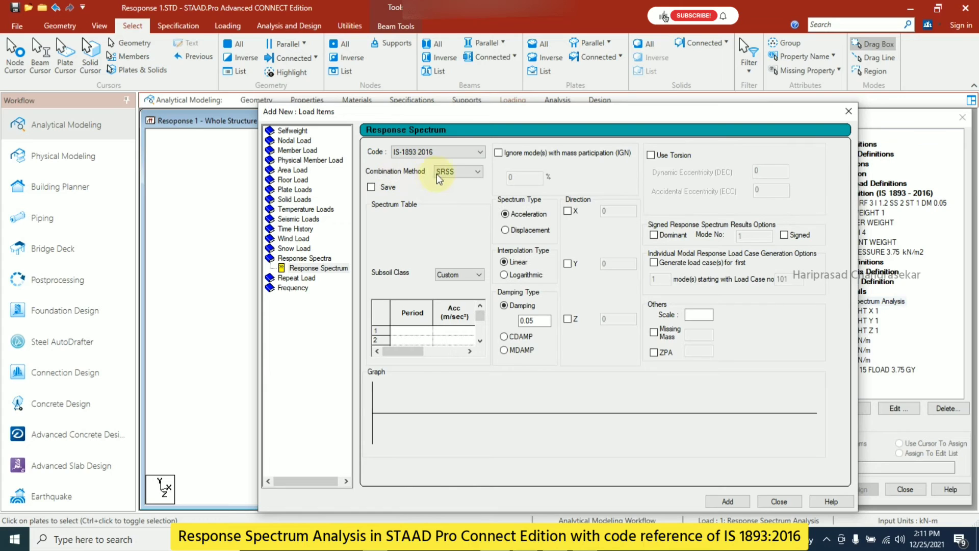
{"action": "left_click", "coordinate": [465, 176]}
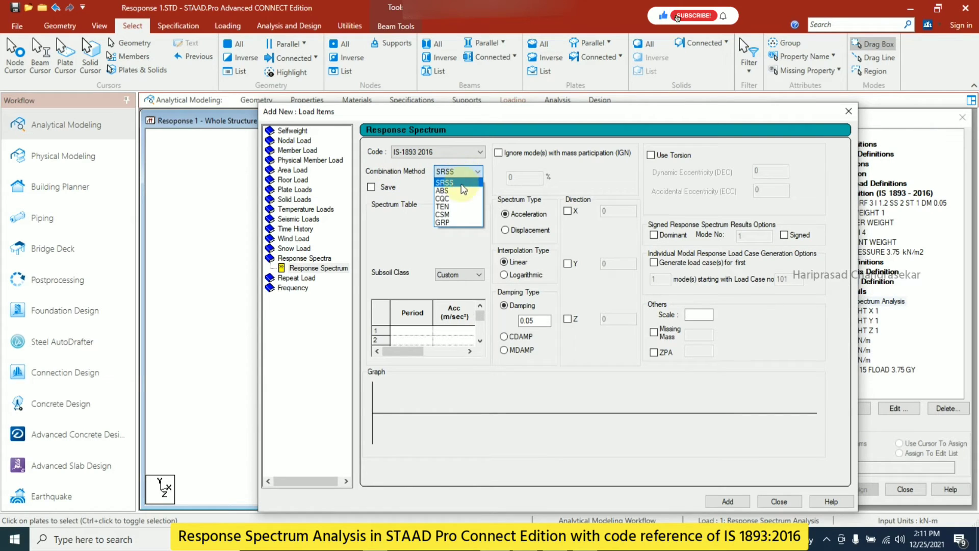
{"action": "left_click", "coordinate": [454, 198]}
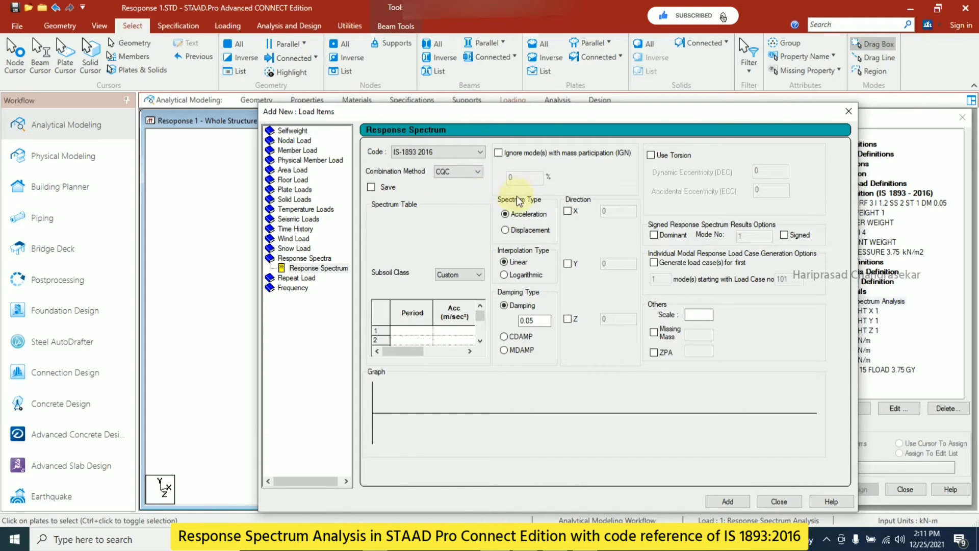
{"action": "left_click", "coordinate": [462, 277]}
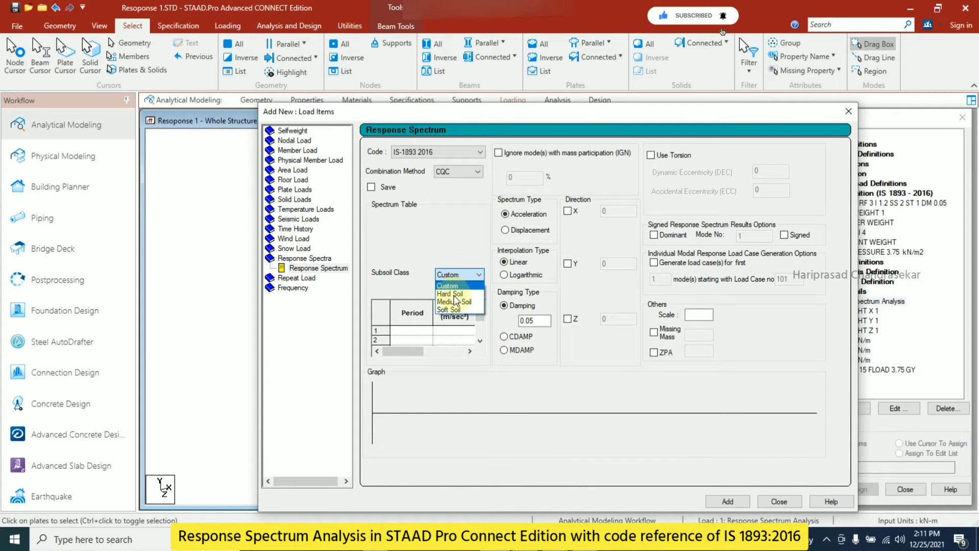
{"action": "left_click", "coordinate": [448, 303]}
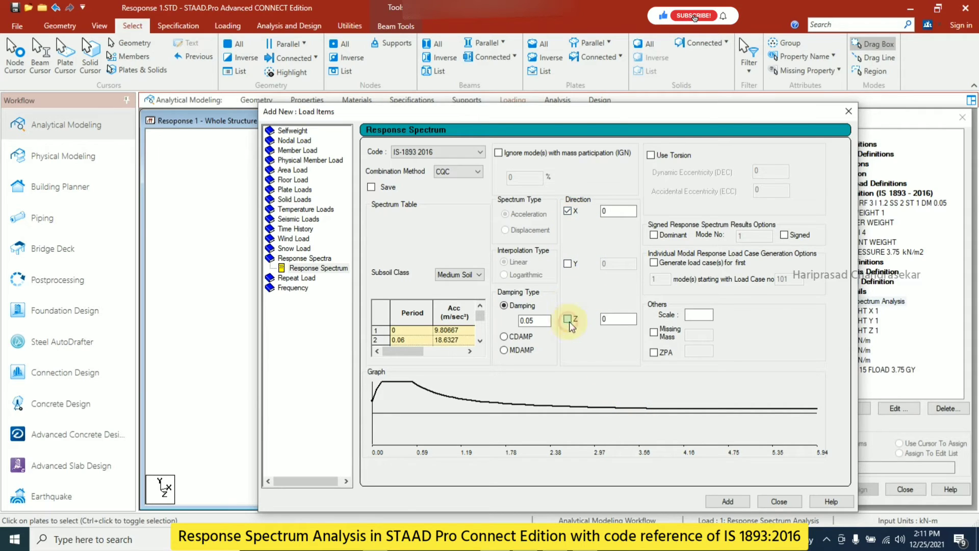
Apply the spectrum in the X and Z directions with factor 1 each and add it to the load case
{"action": "double_click", "coordinate": [619, 213]}
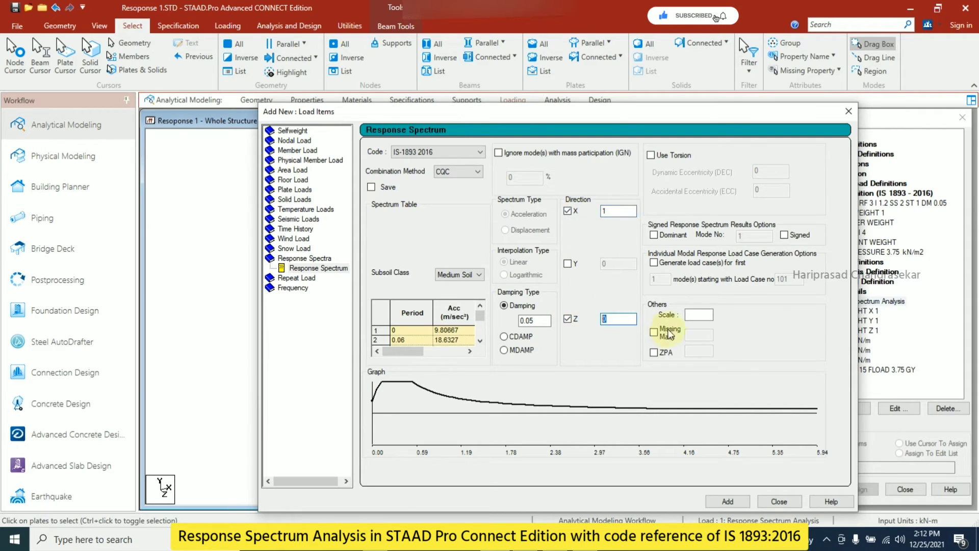
{"action": "left_click", "coordinate": [737, 502]}
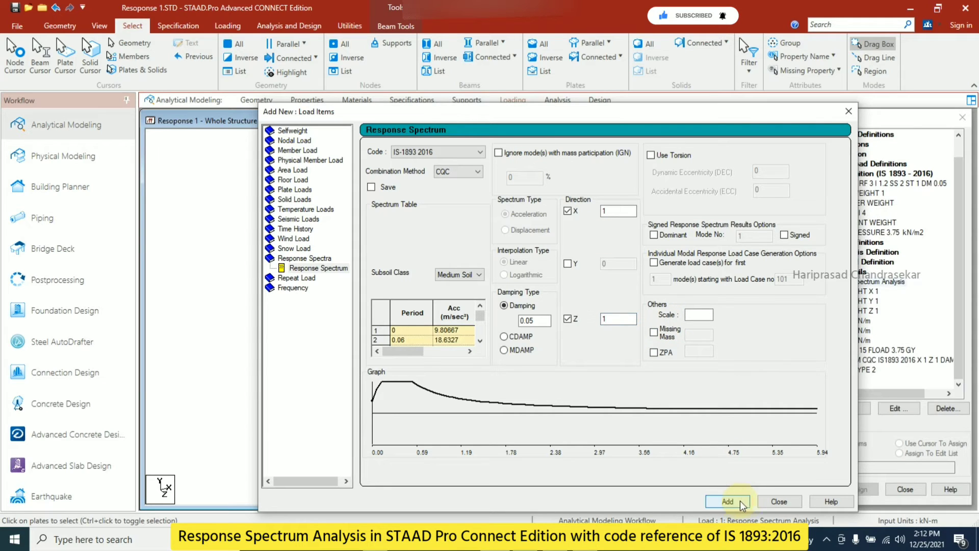
{"action": "left_click", "coordinate": [779, 502]}
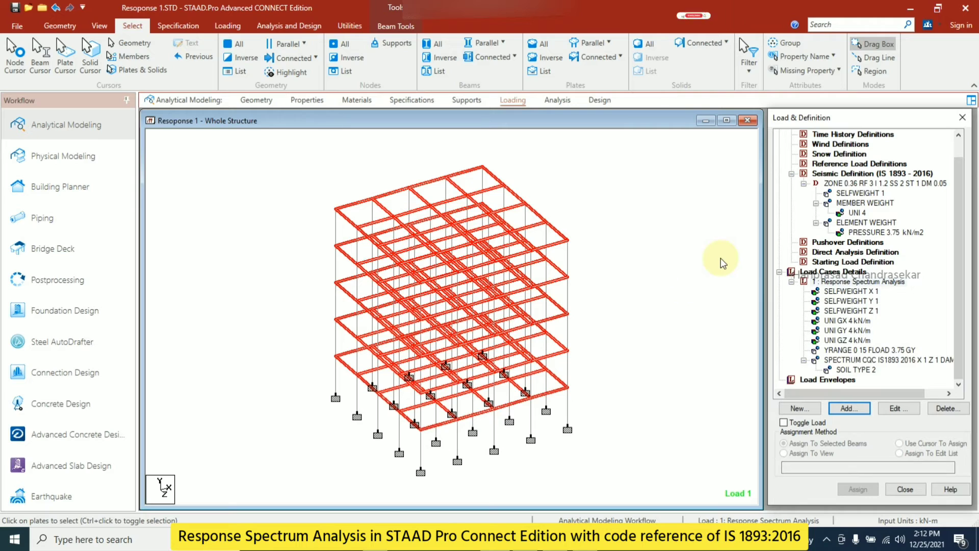
Add a Perform Analysis command with the No Print option to the analysis commands
{"action": "left_click", "coordinate": [289, 26]}
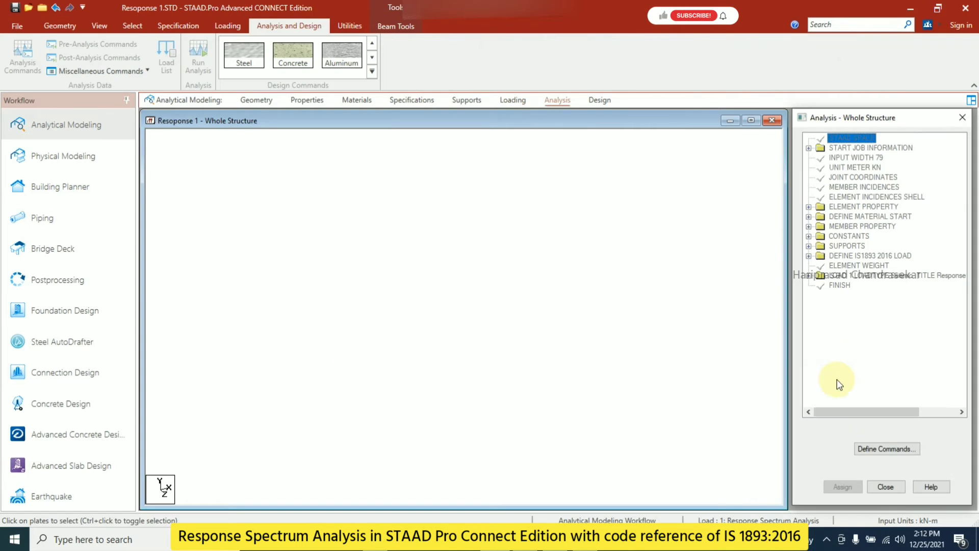
{"action": "left_click", "coordinate": [879, 447]}
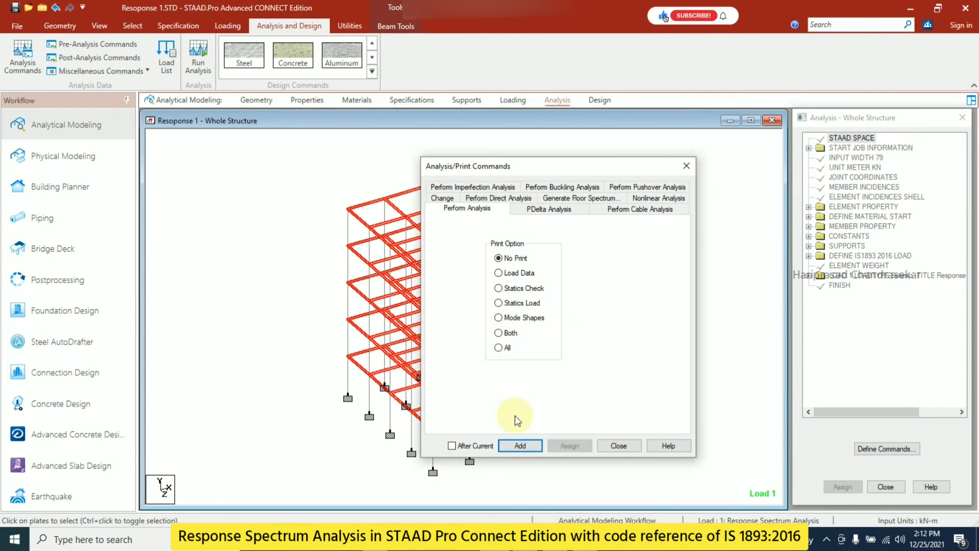
{"action": "left_click", "coordinate": [531, 444]}
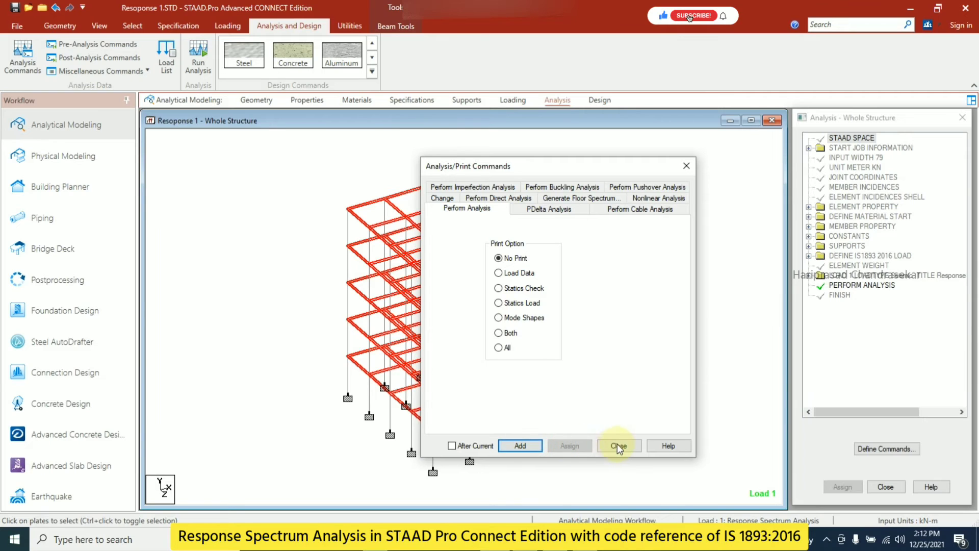
{"action": "left_click", "coordinate": [617, 445]}
Run the analysis and open its output file
{"action": "left_click", "coordinate": [197, 56]}
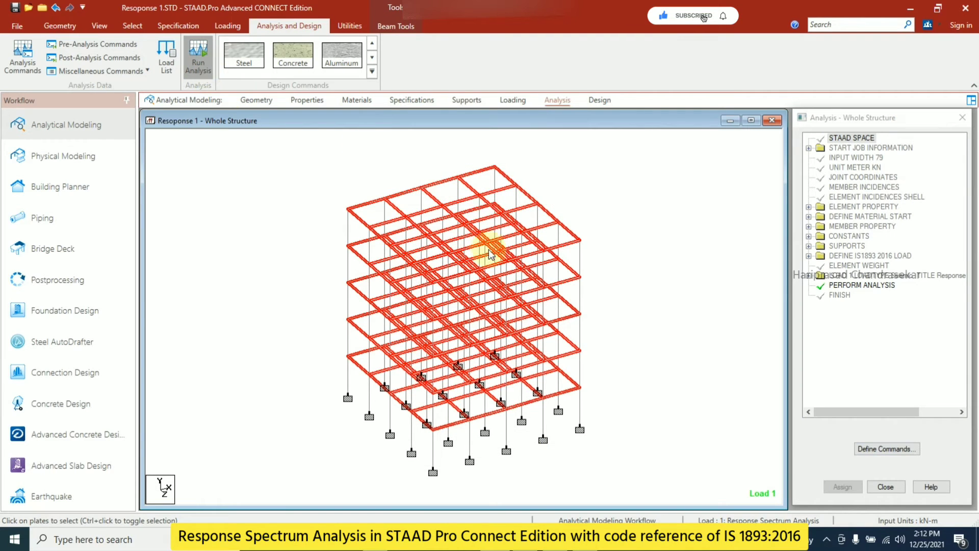
{"action": "left_click", "coordinate": [503, 331]}
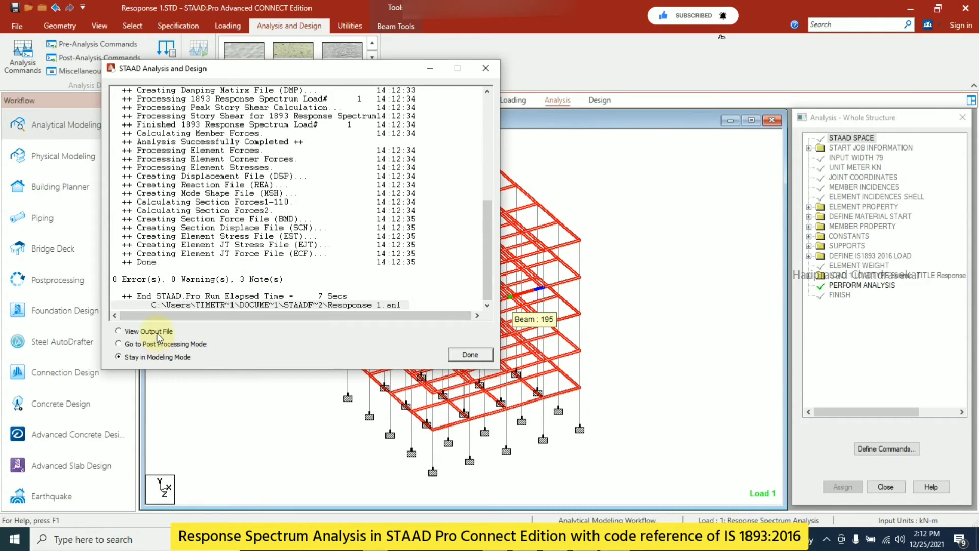
{"action": "left_click", "coordinate": [471, 356]}
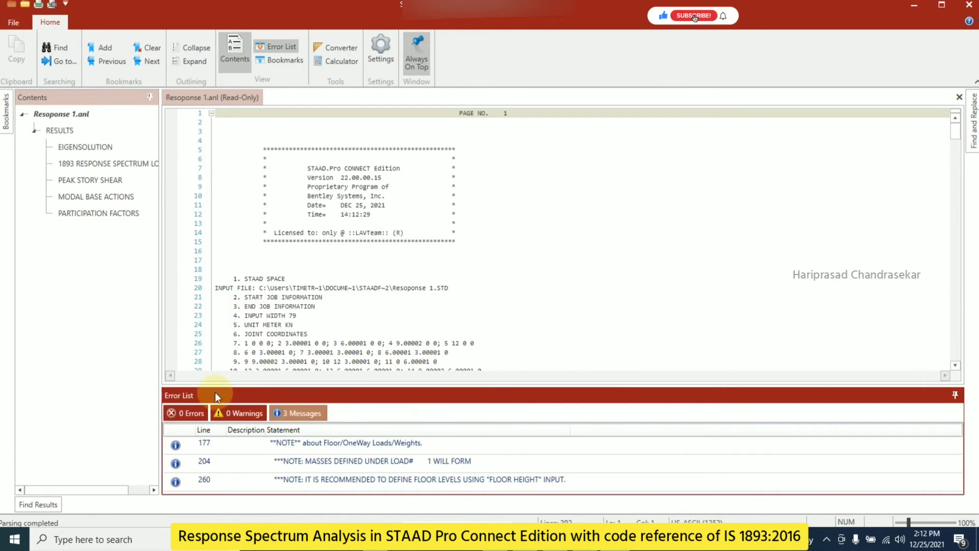
Review the error list, the eigensolution frequencies and the response spectrum modal weights in the output file
{"action": "left_click", "coordinate": [186, 413]}
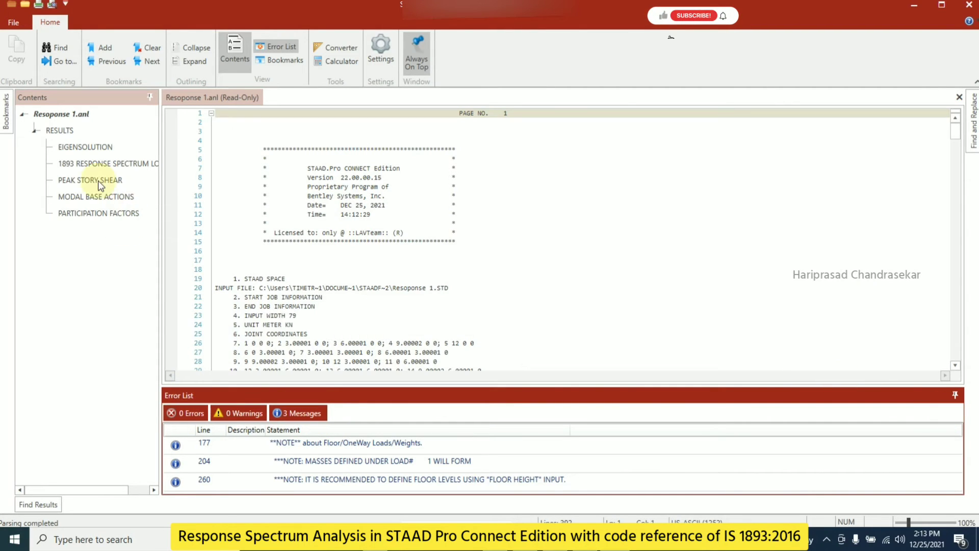
{"action": "left_click", "coordinate": [85, 148]}
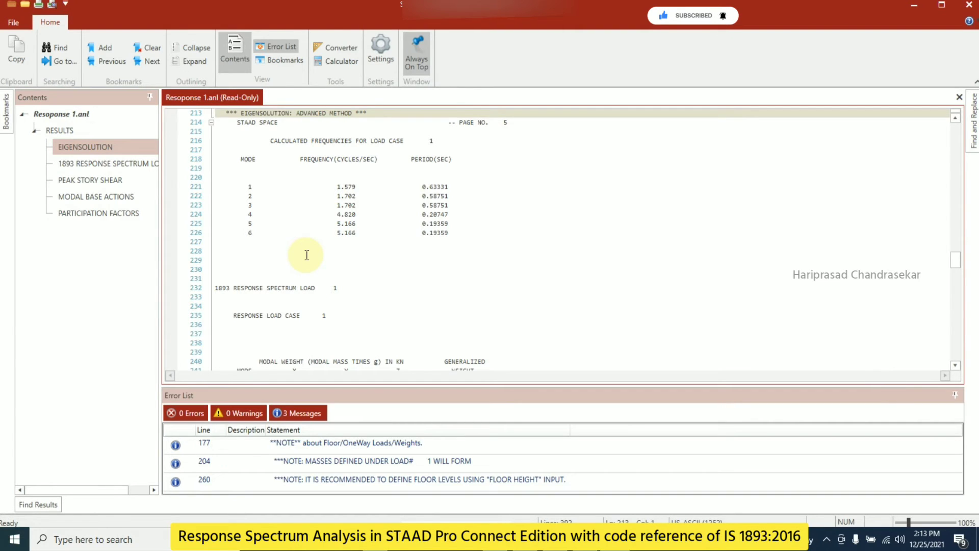
{"action": "left_click", "coordinate": [98, 164]}
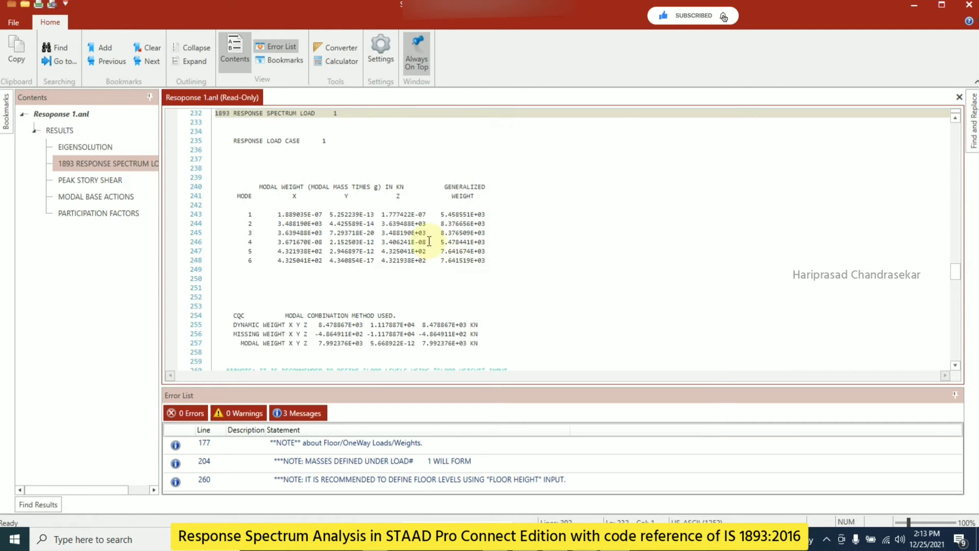
{"action": "scroll", "coordinate": [326, 314], "scroll_direction": "down", "scroll_amount": 1}
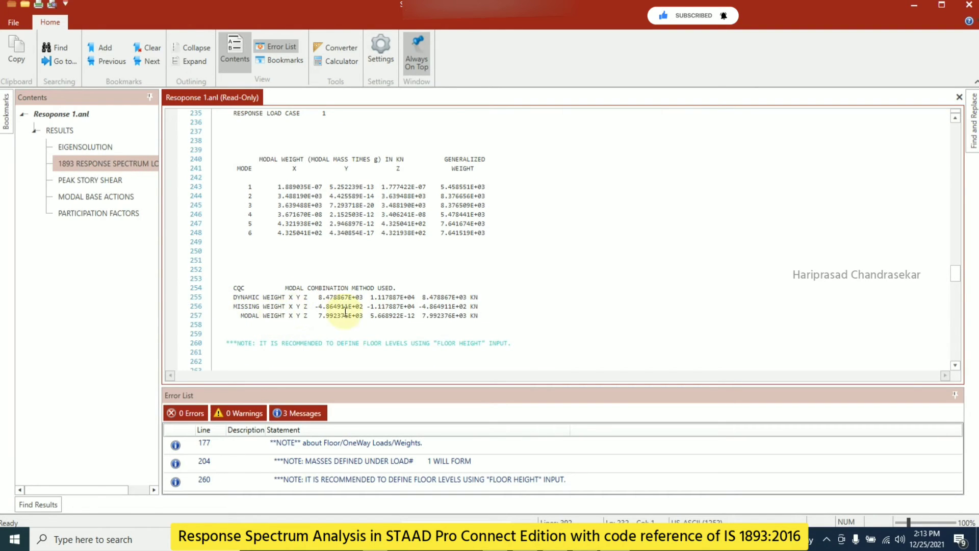
Examine the peak story shear, modal accelerations and modal base actions in the output file
{"action": "left_click", "coordinate": [89, 180]}
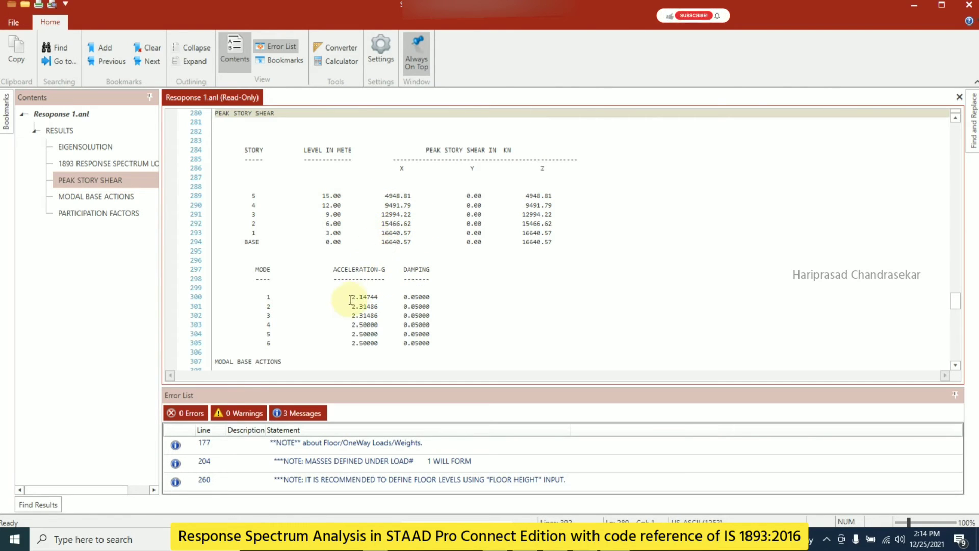
{"action": "scroll", "coordinate": [330, 284], "scroll_direction": "down", "scroll_amount": 1}
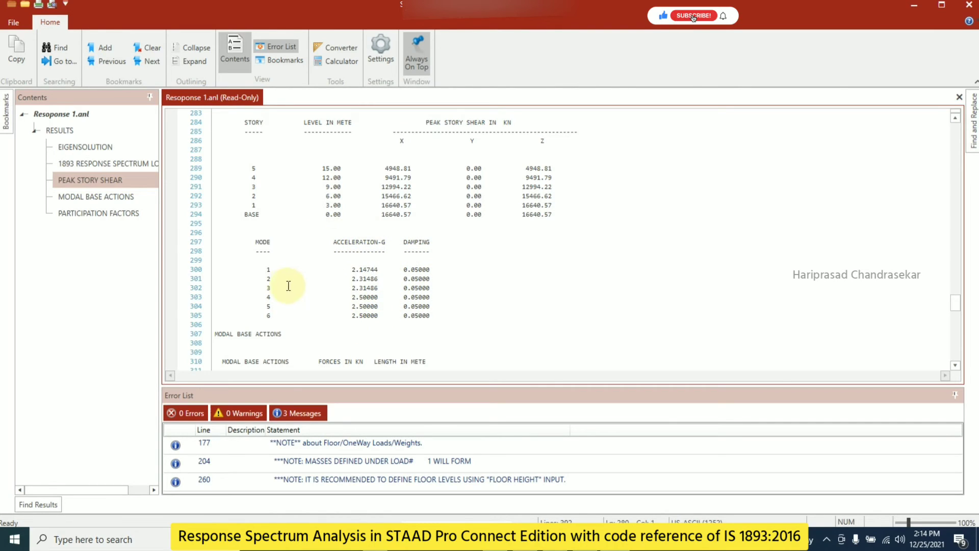
{"action": "scroll", "coordinate": [321, 286], "scroll_direction": "down", "scroll_amount": 2}
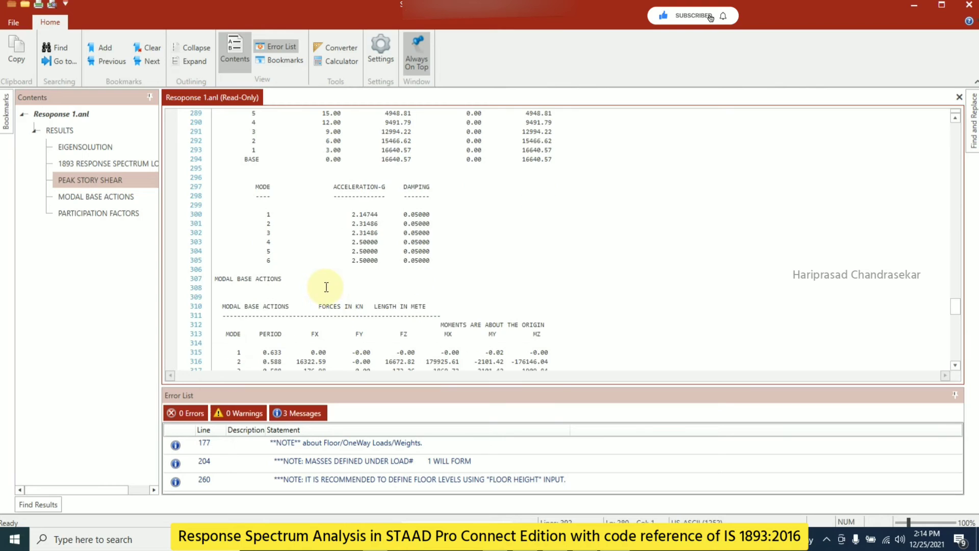
{"action": "left_click", "coordinate": [109, 196]}
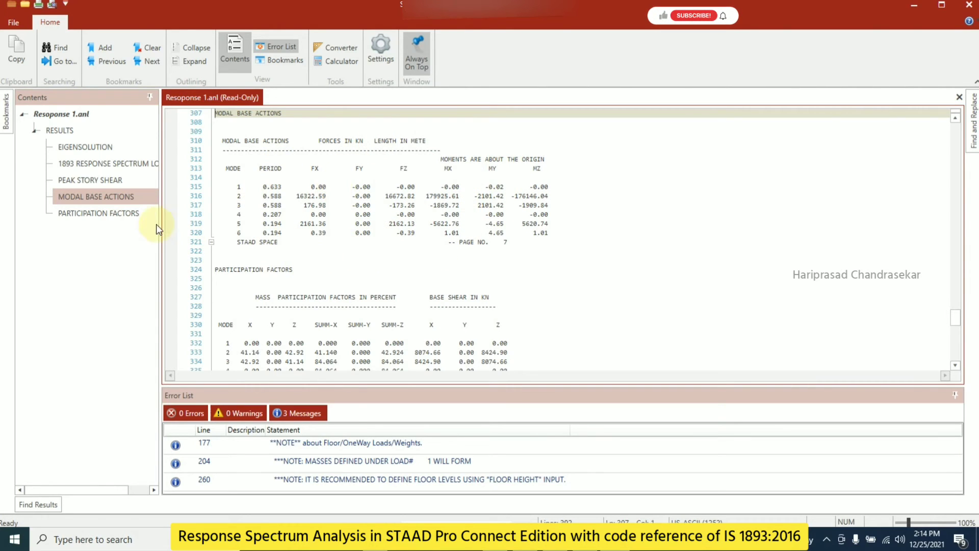
Check the mass participation factors and the X and Z base shear summaries down to the report's end, and close the output file
{"action": "left_click", "coordinate": [114, 217]}
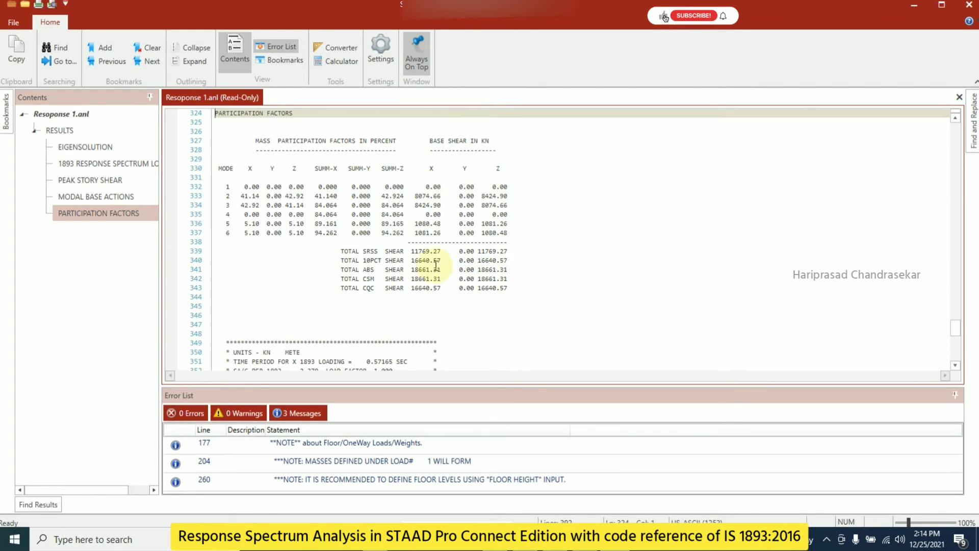
{"action": "scroll", "coordinate": [446, 276], "scroll_direction": "down", "scroll_amount": 4}
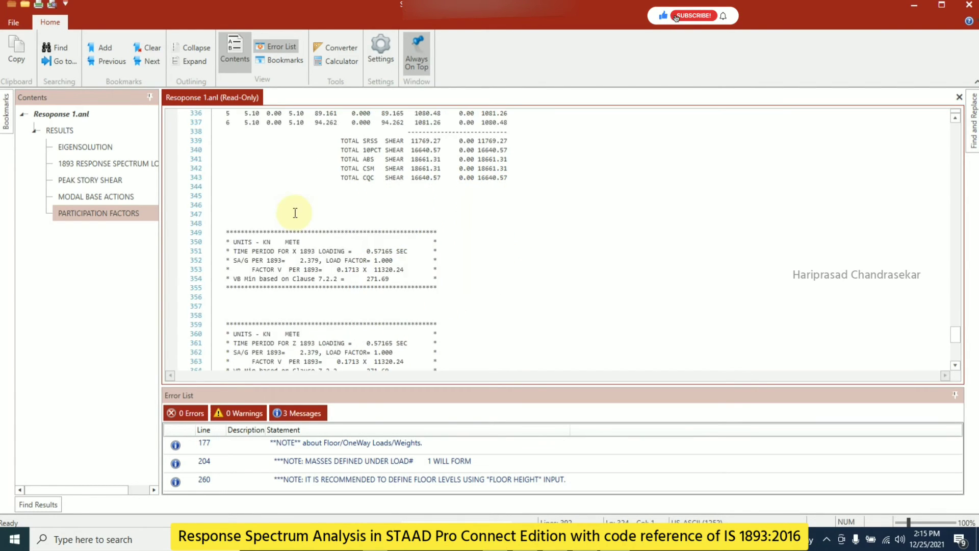
{"action": "scroll", "coordinate": [333, 233], "scroll_direction": "down", "scroll_amount": 1}
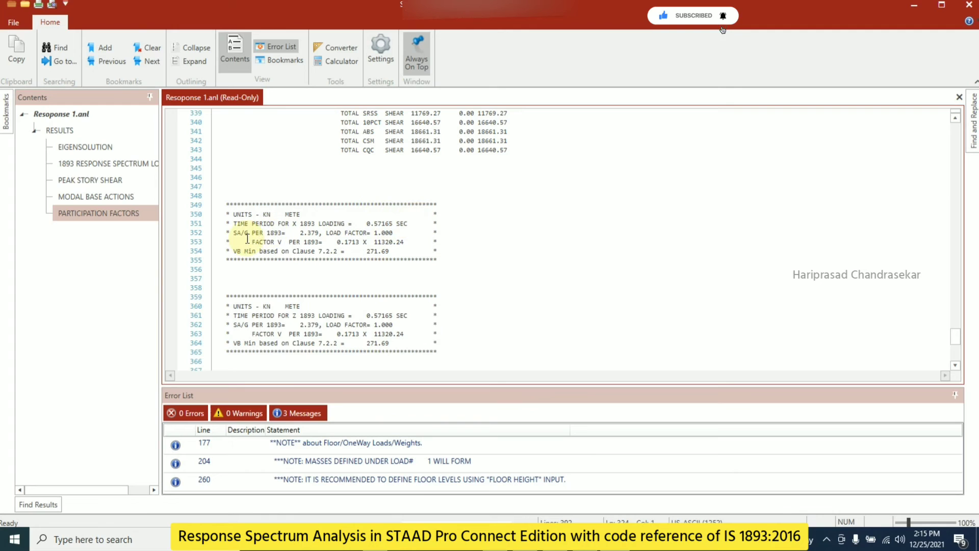
{"action": "double_click", "coordinate": [377, 251]}
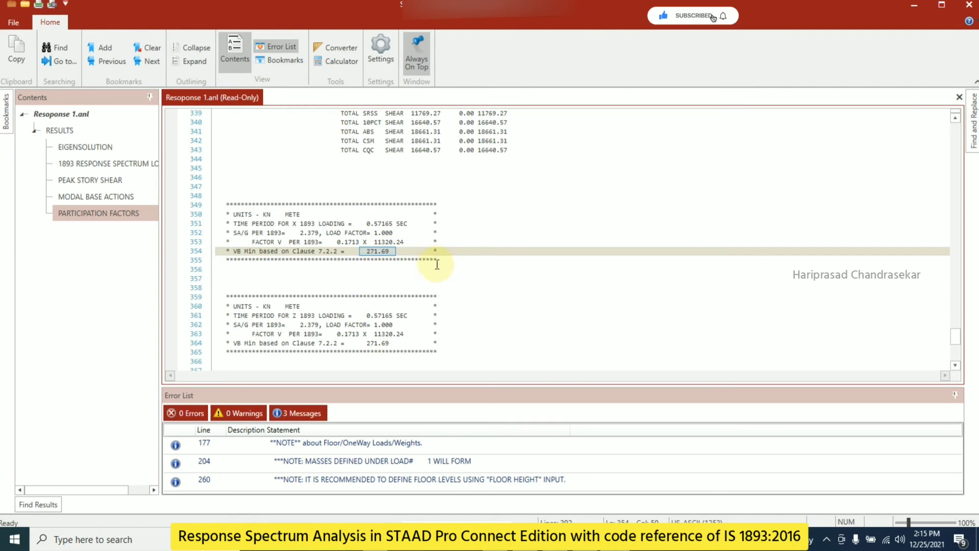
{"action": "scroll", "coordinate": [450, 262], "scroll_direction": "down", "scroll_amount": 1}
{"action": "scroll", "coordinate": [451, 262], "scroll_direction": "down", "scroll_amount": 4}
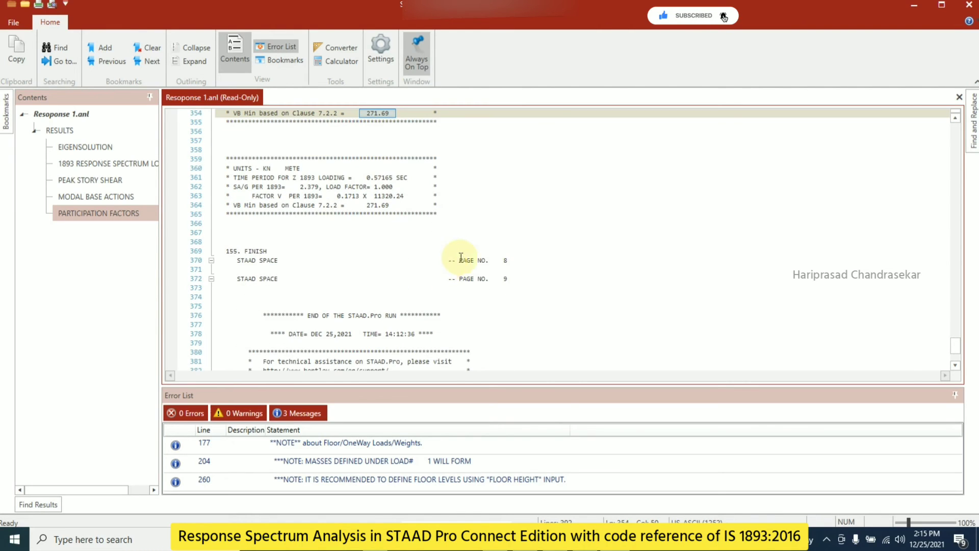
{"action": "left_click", "coordinate": [968, 6]}
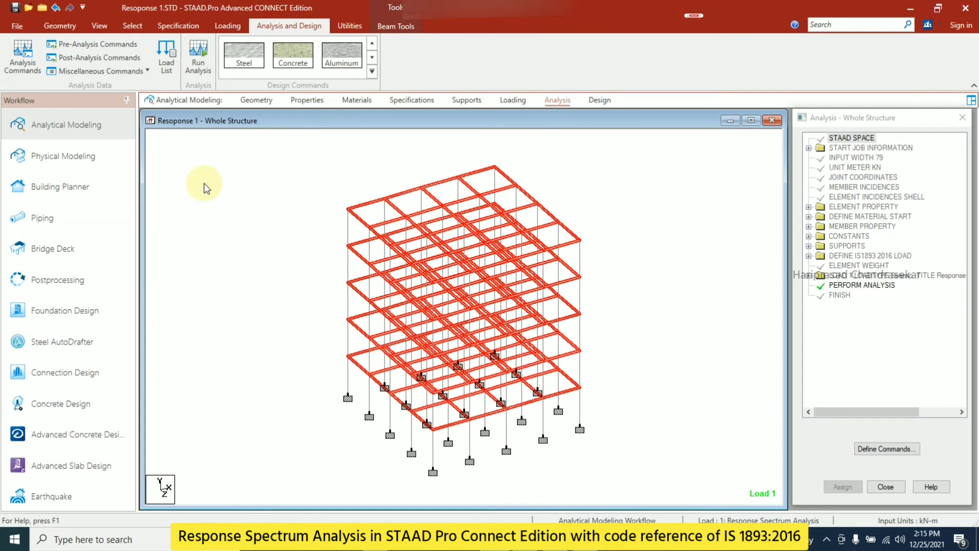
Open the postprocessing results for the response spectrum load case and clear the beam selection
{"action": "left_click", "coordinate": [68, 281]}
{"action": "left_click", "coordinate": [508, 362]}
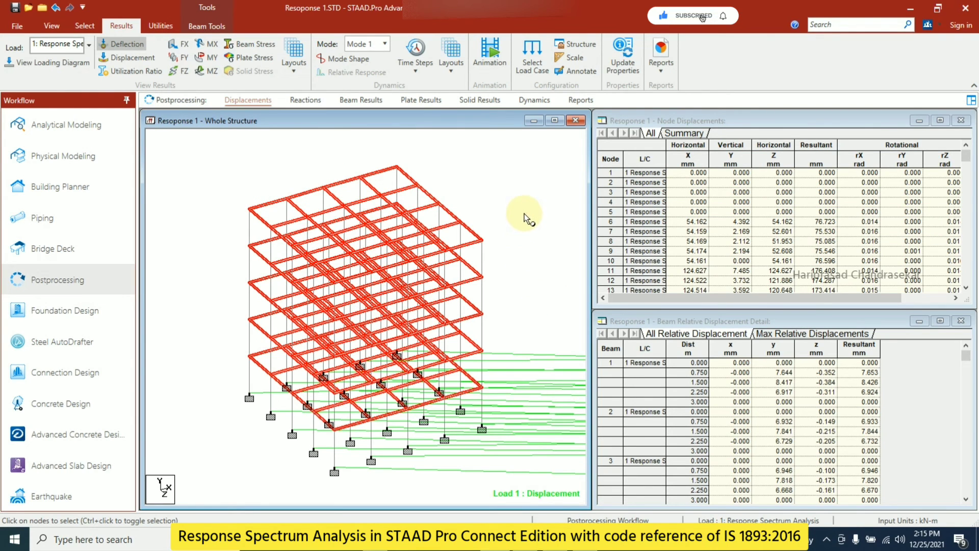
{"action": "left_click", "coordinate": [525, 216]}
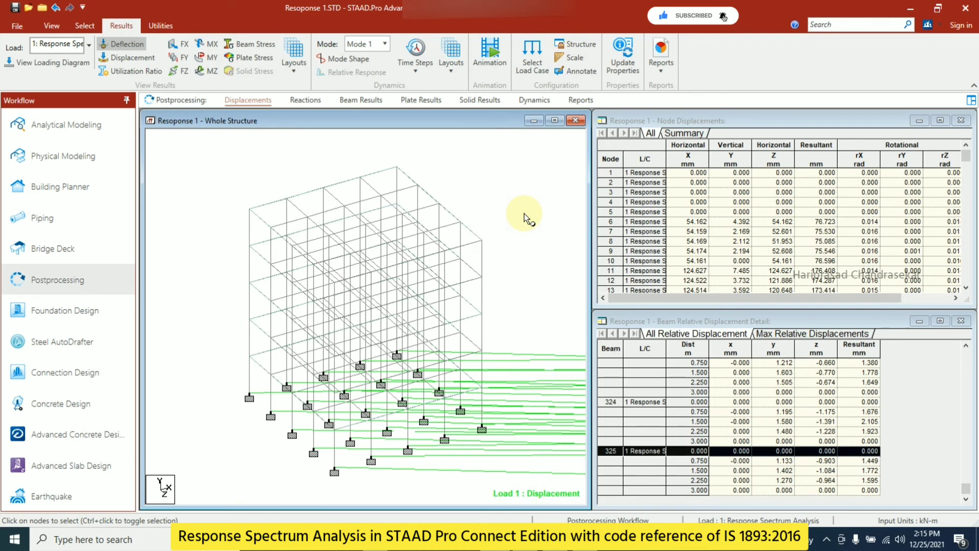
Switch the displayed vibration mode through Mode 2 to Mode 3
{"action": "left_click", "coordinate": [384, 44]}
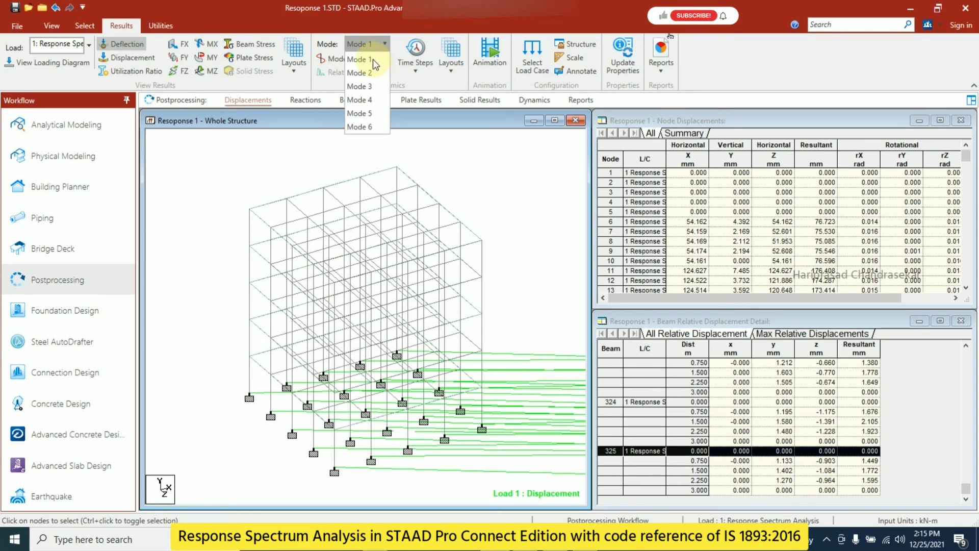
{"action": "left_click", "coordinate": [363, 73]}
{"action": "key", "text": "Down"}
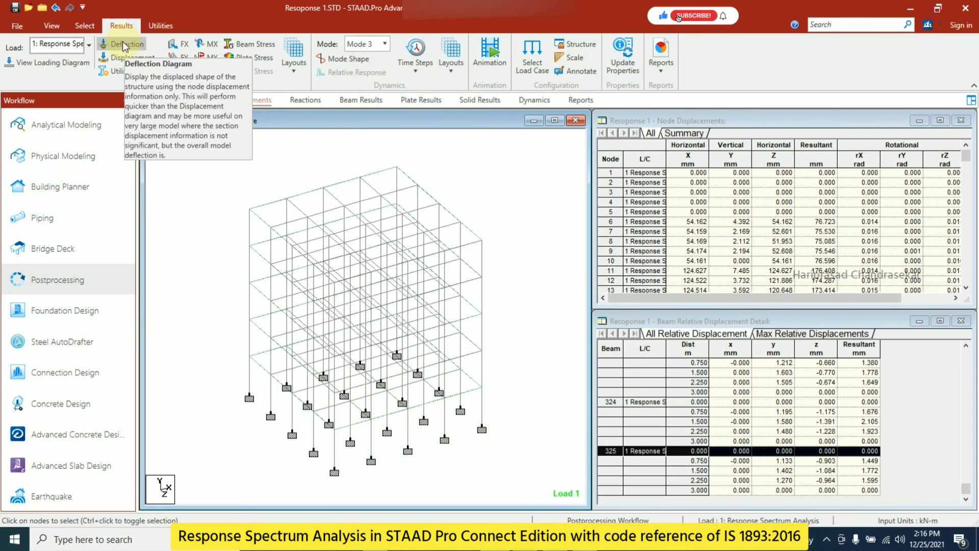
Show the displacement diagram and raise the displacement scale value so the displaced frame is drawn smaller
{"action": "left_click", "coordinate": [128, 57]}
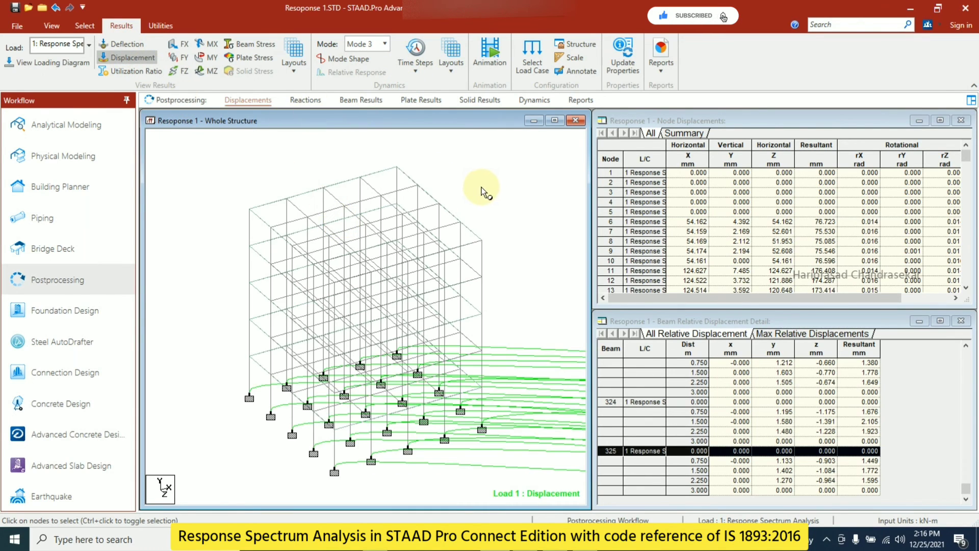
{"action": "left_click", "coordinate": [572, 59]}
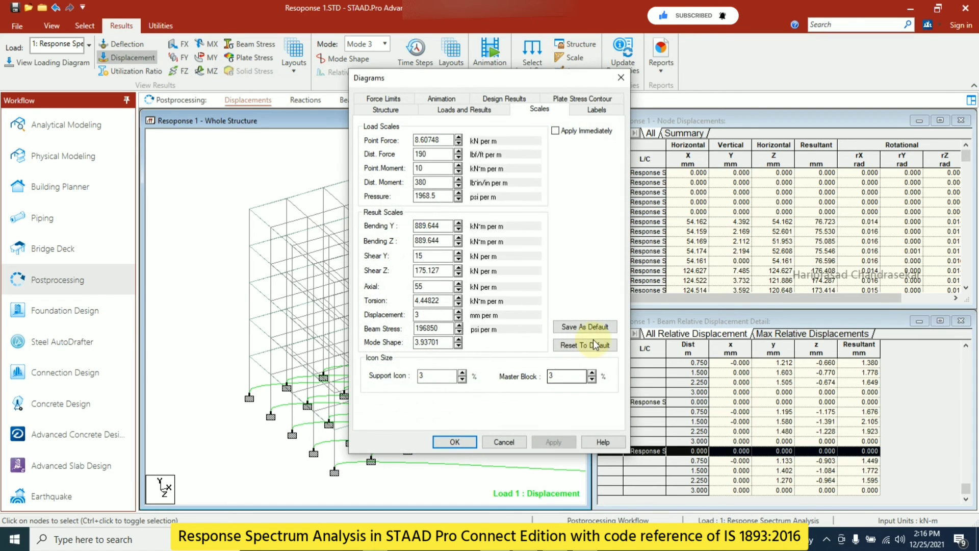
{"action": "left_click", "coordinate": [465, 442]}
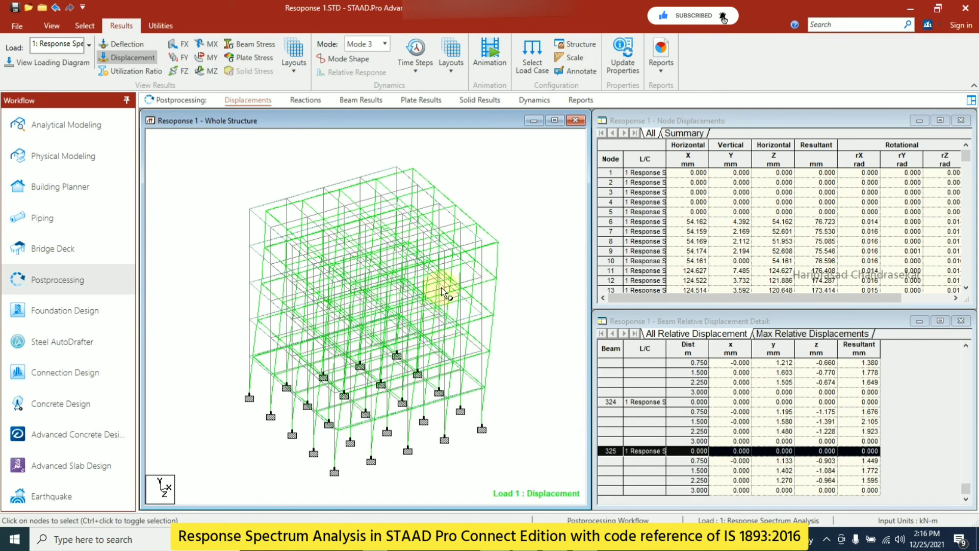
Step the displayed vibration mode through Mode 4 and Mode 5 to Mode 6
{"action": "left_click", "coordinate": [386, 44]}
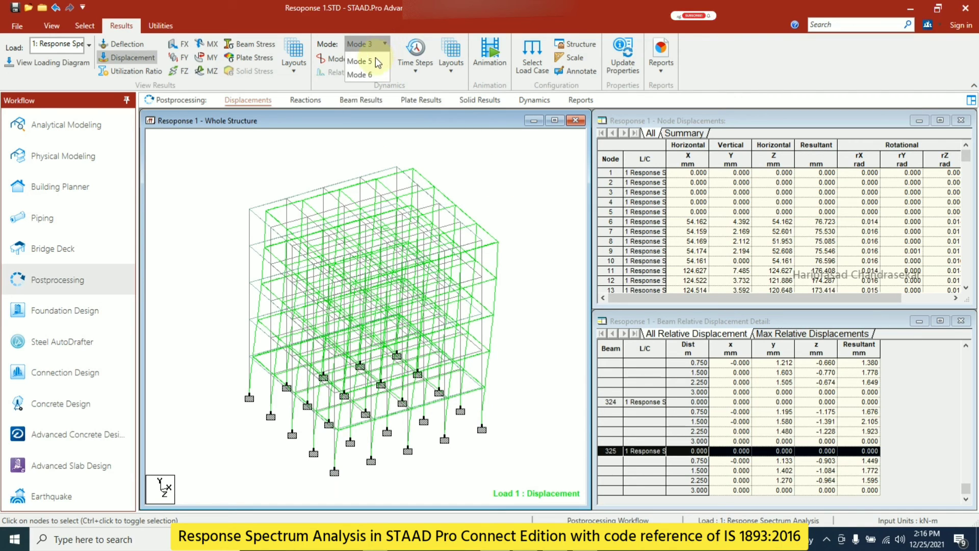
{"action": "left_click", "coordinate": [366, 100]}
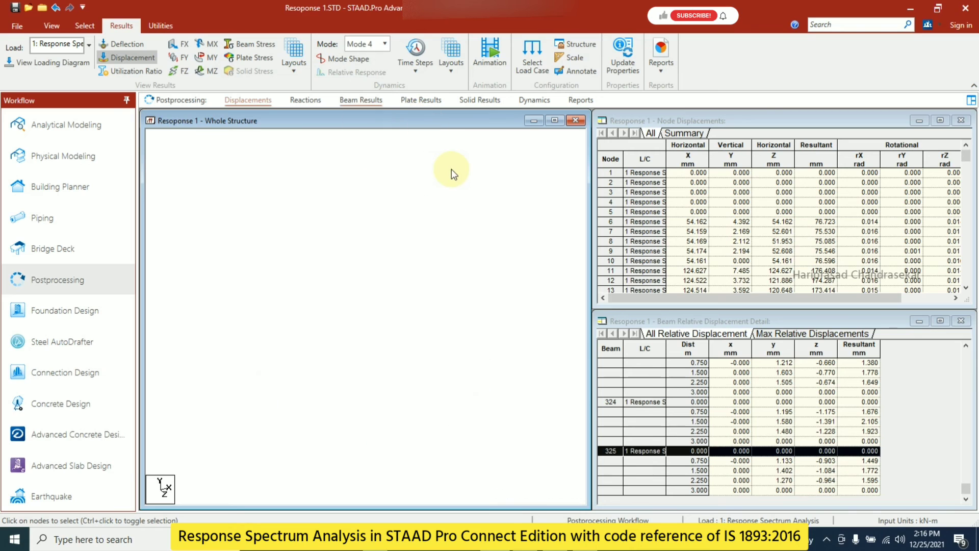
{"action": "left_click", "coordinate": [387, 50]}
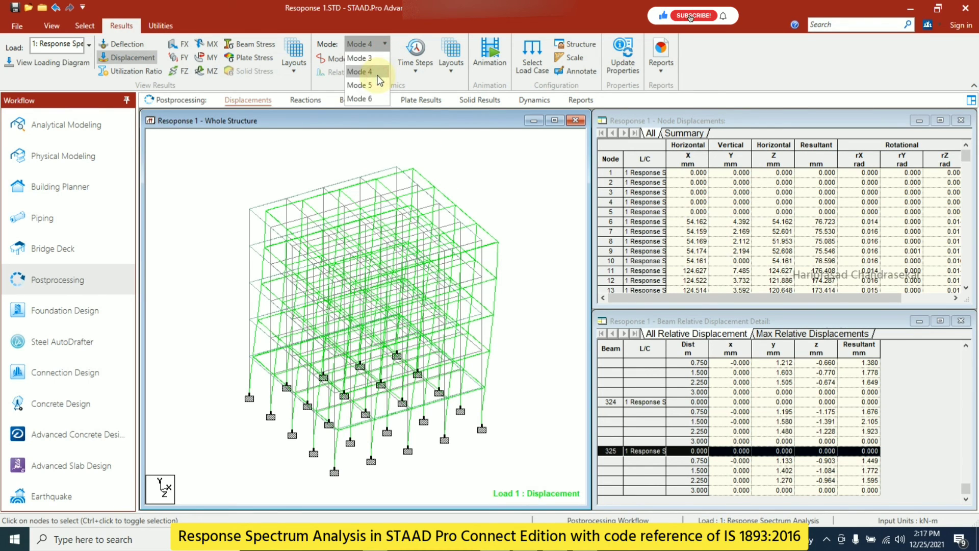
{"action": "left_click", "coordinate": [377, 77]}
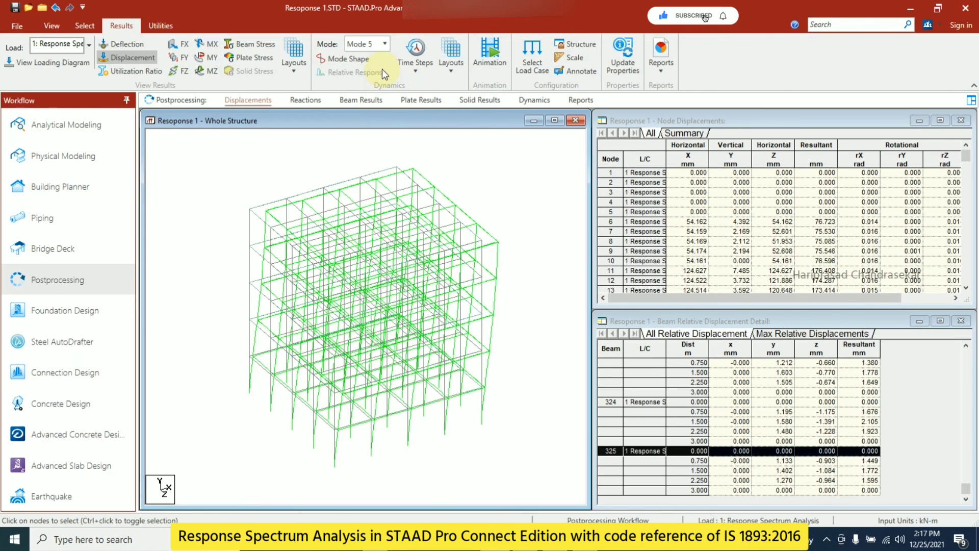
{"action": "scroll", "coordinate": [386, 51], "scroll_direction": "down", "scroll_amount": 3}
{"action": "left_click", "coordinate": [384, 45]}
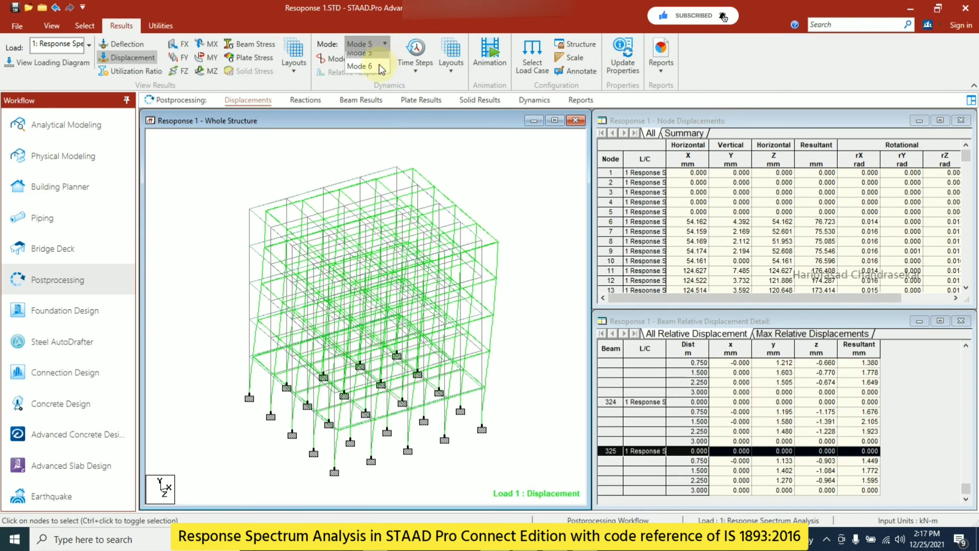
{"action": "left_click", "coordinate": [365, 127]}
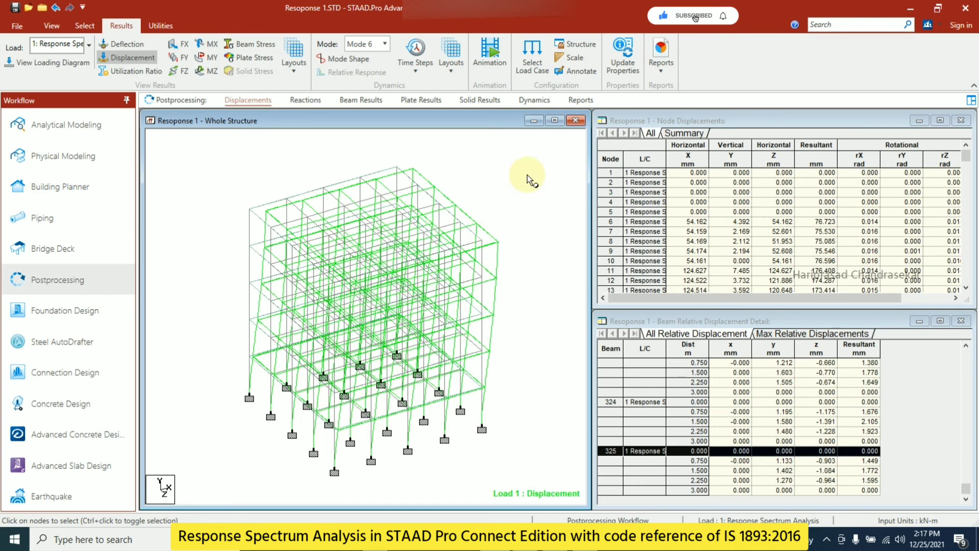
Show the dynamics results with frequencies and mode shapes, and start a Section Displacement animation of the structure
{"action": "left_click", "coordinate": [536, 101]}
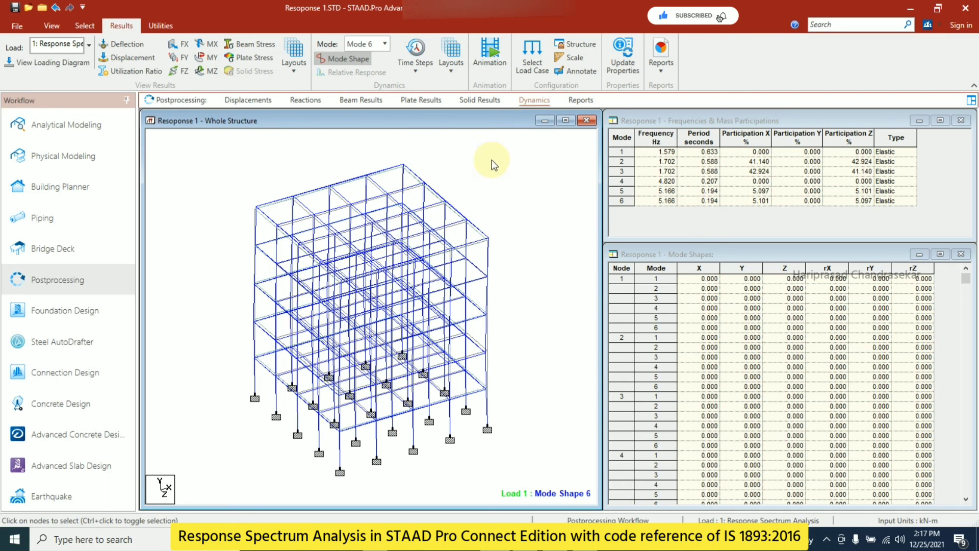
{"action": "left_click", "coordinate": [491, 55]}
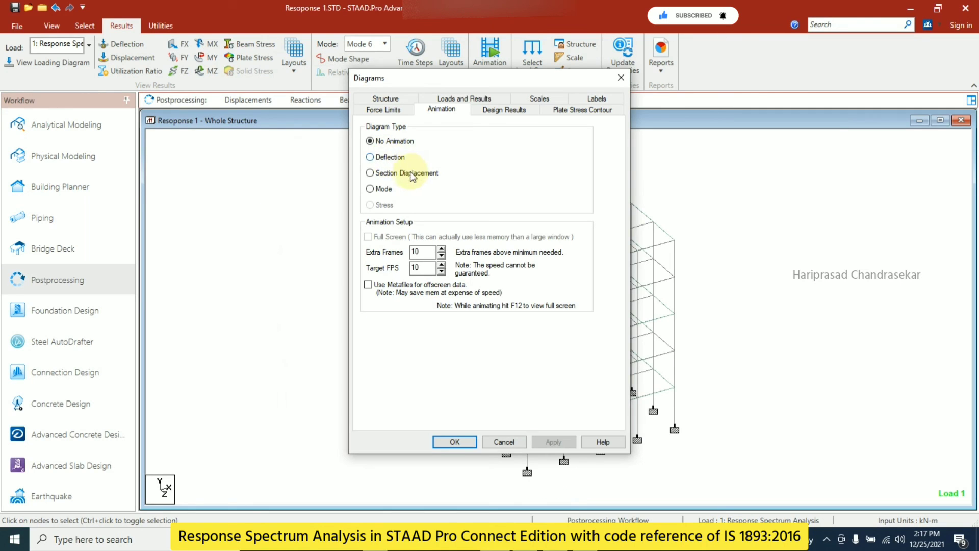
{"action": "left_click", "coordinate": [400, 173]}
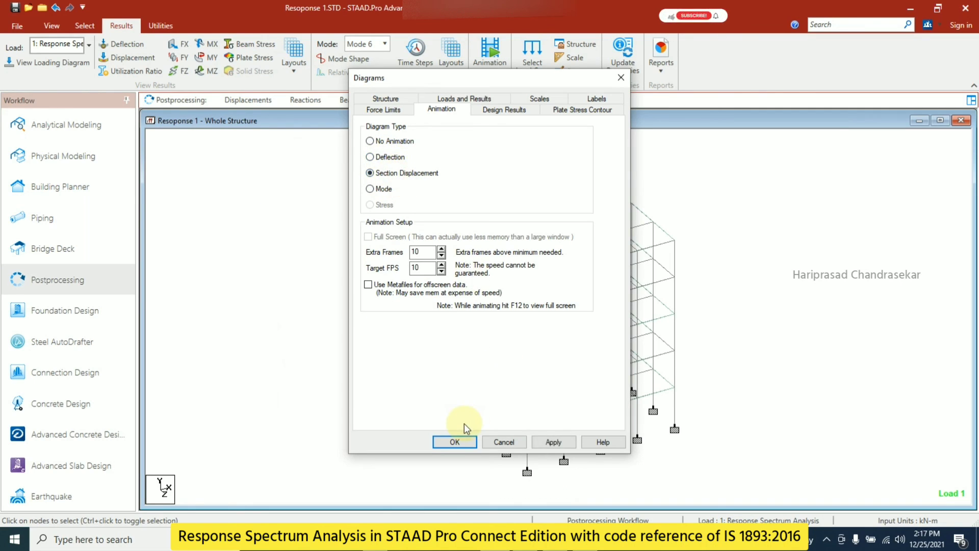
{"action": "left_click", "coordinate": [461, 442]}
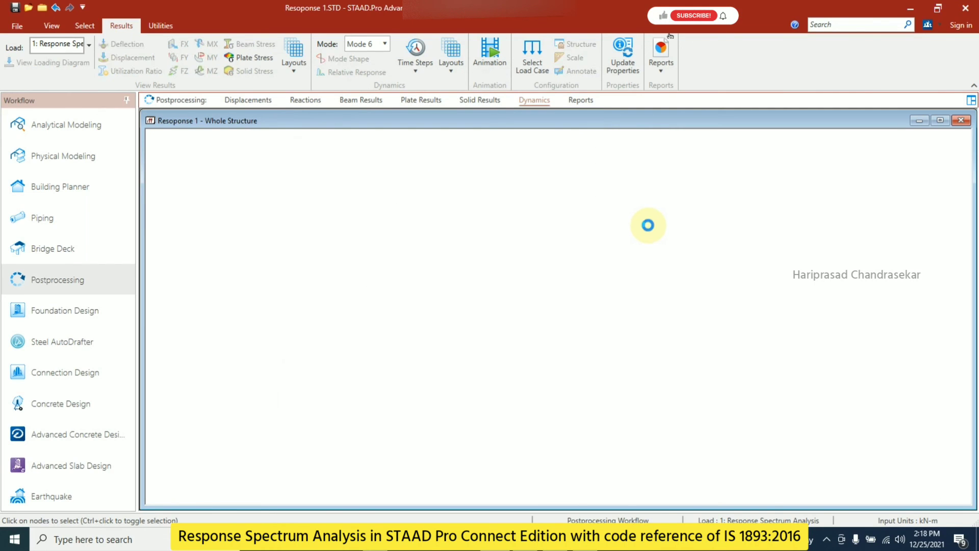